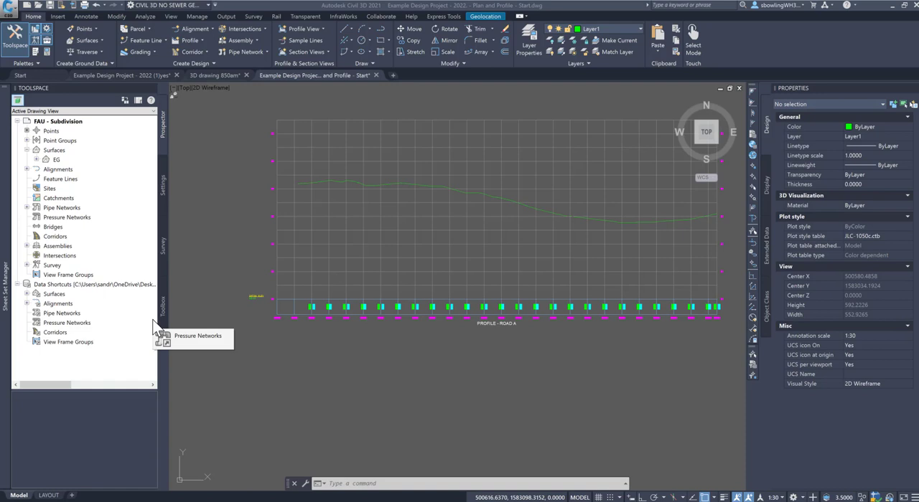
Step: Copy the existing LAYOUT sheet and place the copy at the end of the layouts
left_click_drag(152, 321, 319, 440)
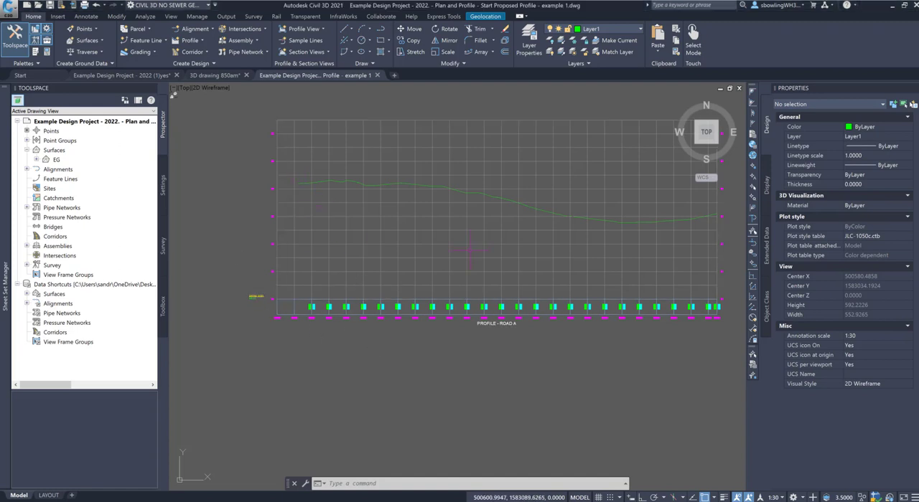
scroll(431, 262, "down", 2)
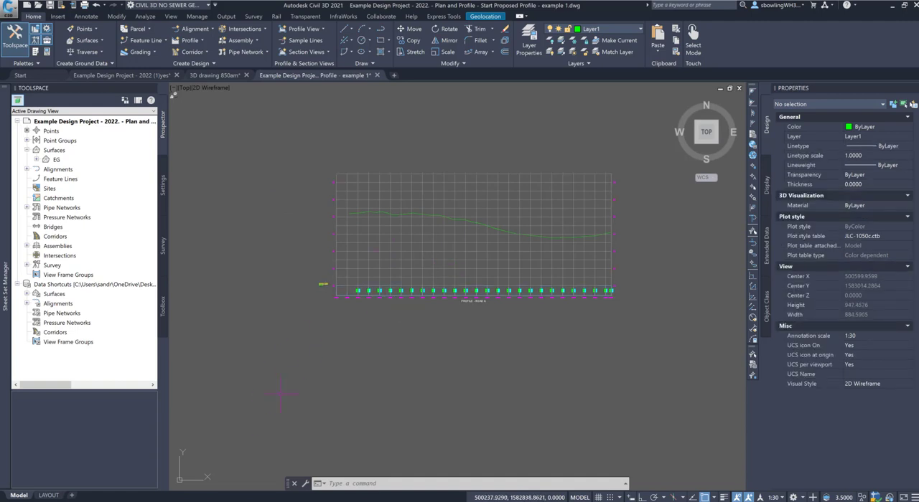
left_click(48, 495)
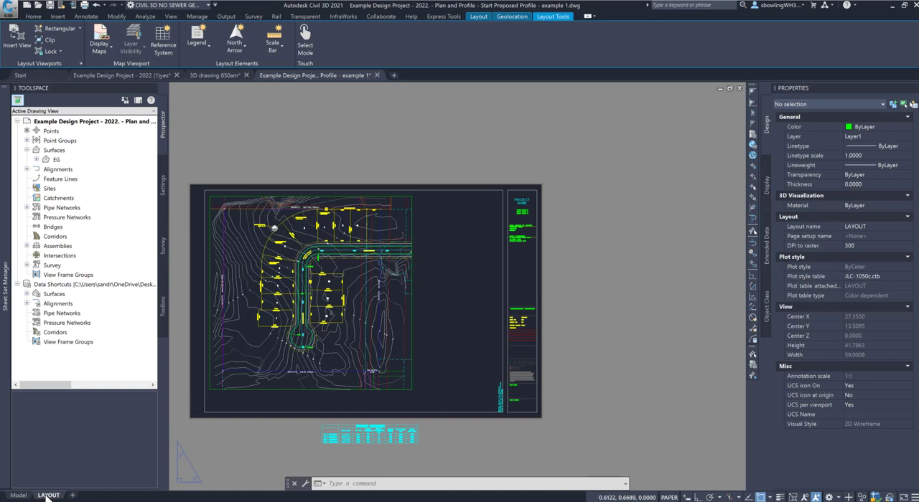
right_click(47, 496)
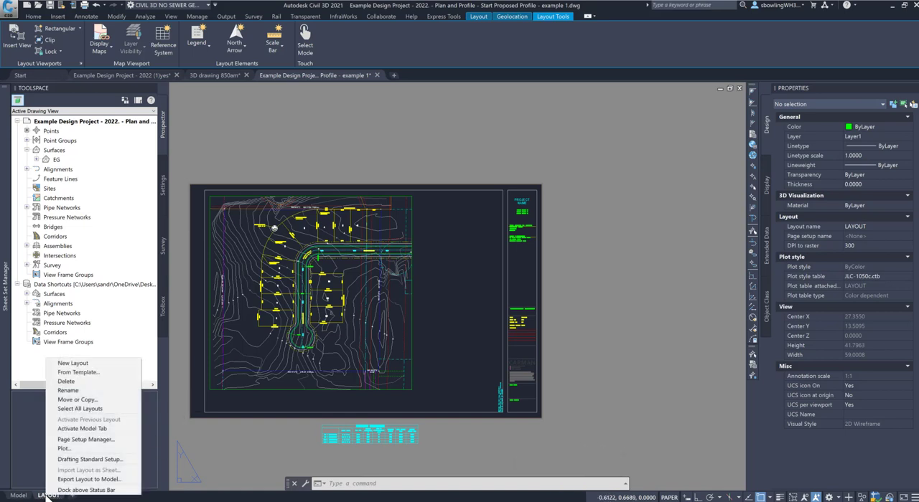
left_click(80, 400)
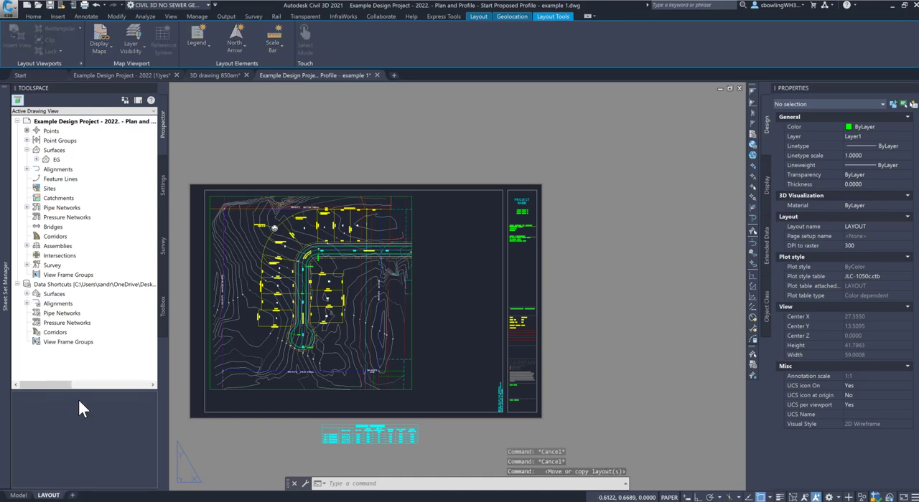
left_click(774, 251)
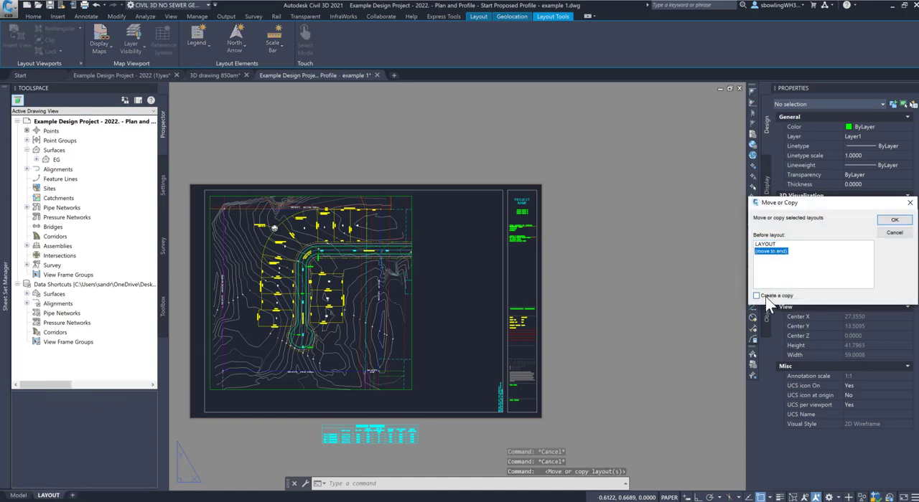
left_click(892, 220)
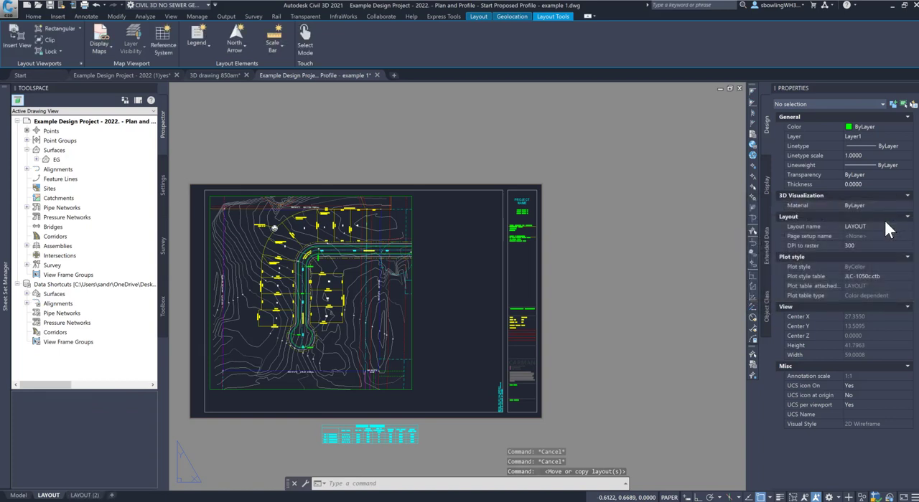
Step: Rename the copied layout as PLAN AND PROFILE
left_click(81, 495)
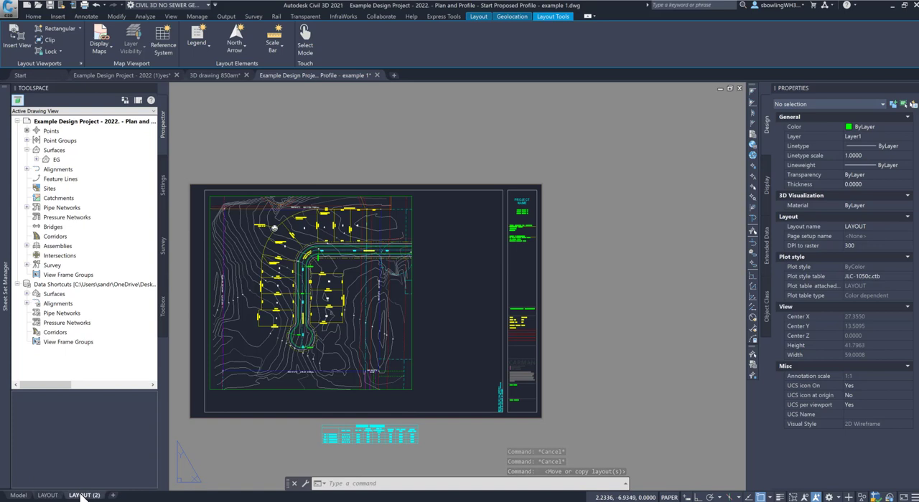
right_click(82, 497)
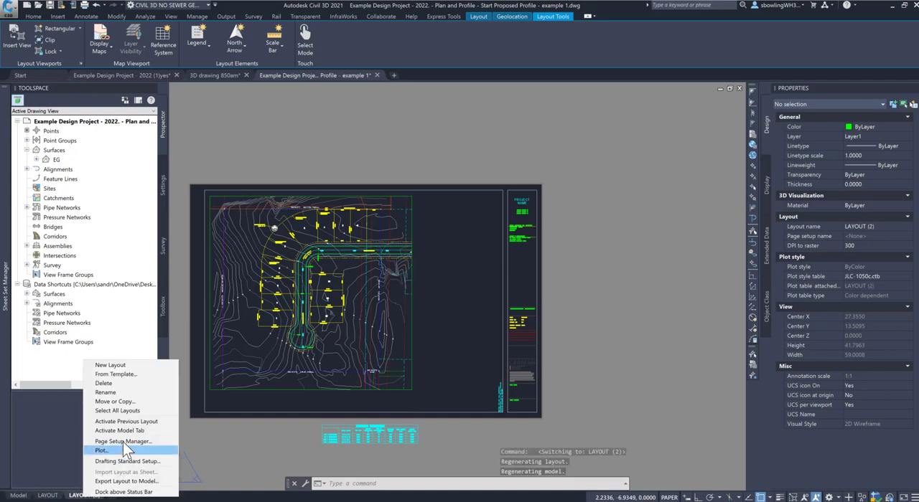
left_click(125, 394)
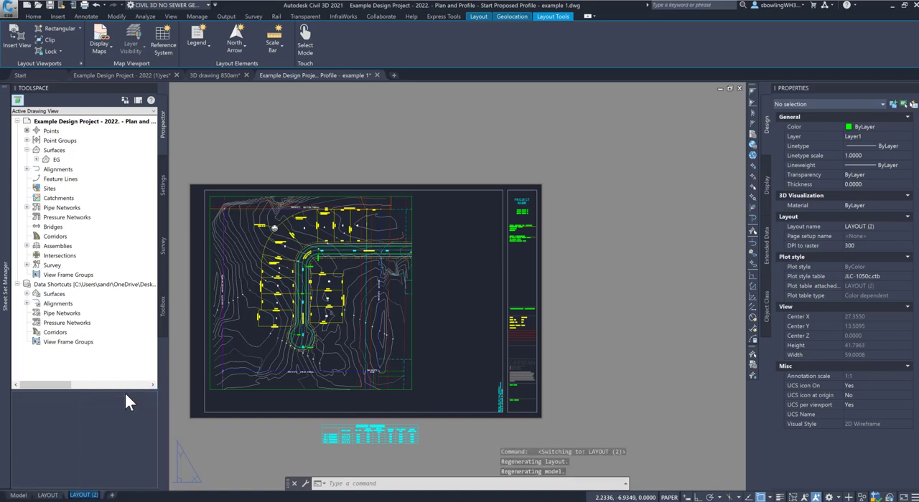
type("Plan")
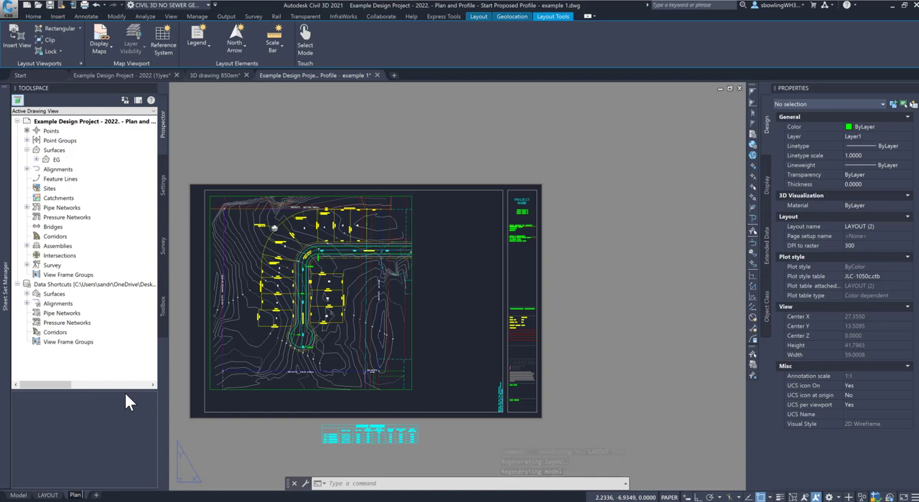
key("BackSpace")
key("BackSpace")
key("BackSpace")
key("BackSpace")
type("PLAND AND")
key("BackSpace")
key("BackSpace")
key("BackSpace")
key("BackSpace")
key("BackSpace")
key("BackSpace")
type("AND PROFILE")
key("Return")
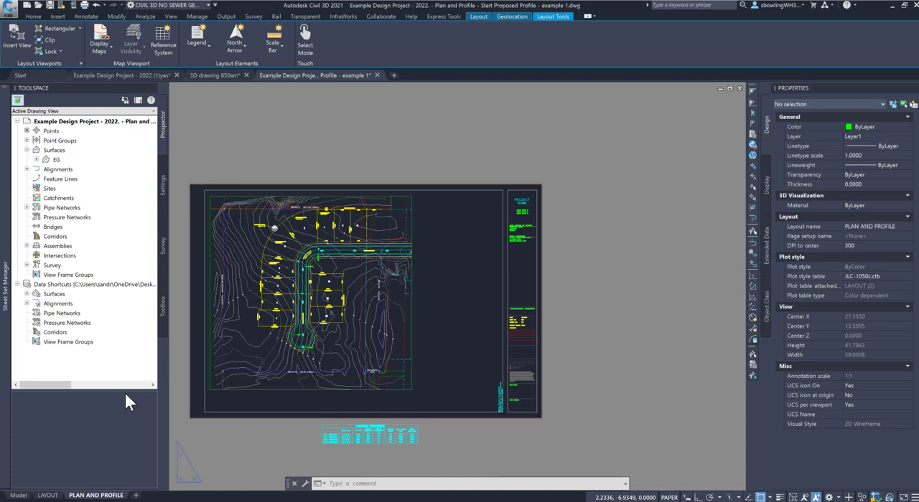
Step: Stretch the lower-right corner of the plan viewport so it measures about 25.2 wide by 19.1 high
left_click(413, 302)
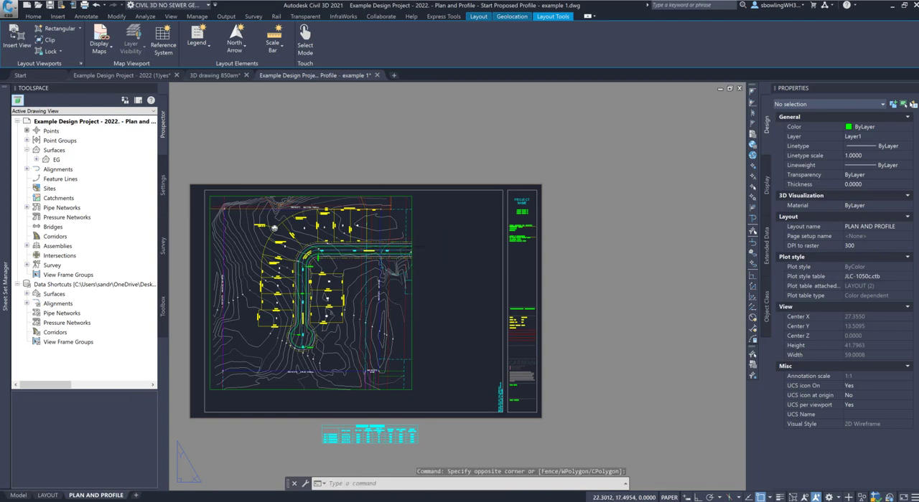
left_click(417, 389)
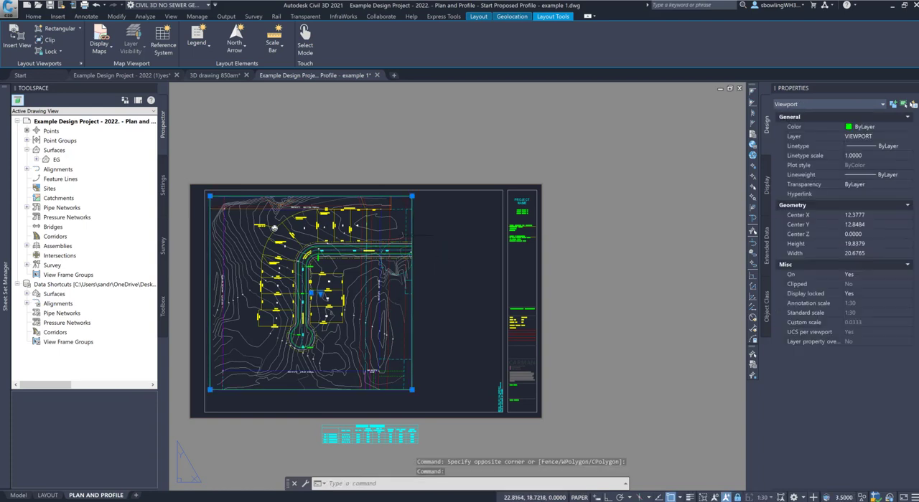
left_click(411, 390)
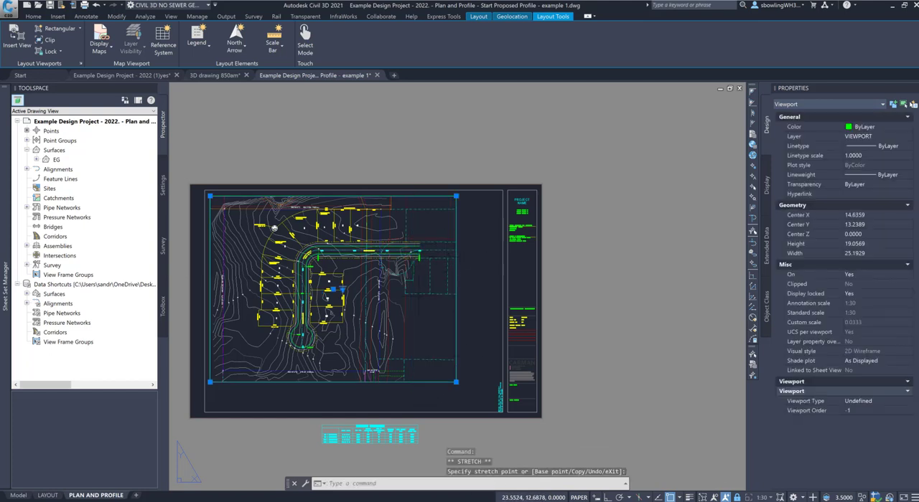
key("Escape")
Step: Erase the north arrow symbol lying over the upper part of the plan viewport
left_click(239, 168)
left_click(308, 259)
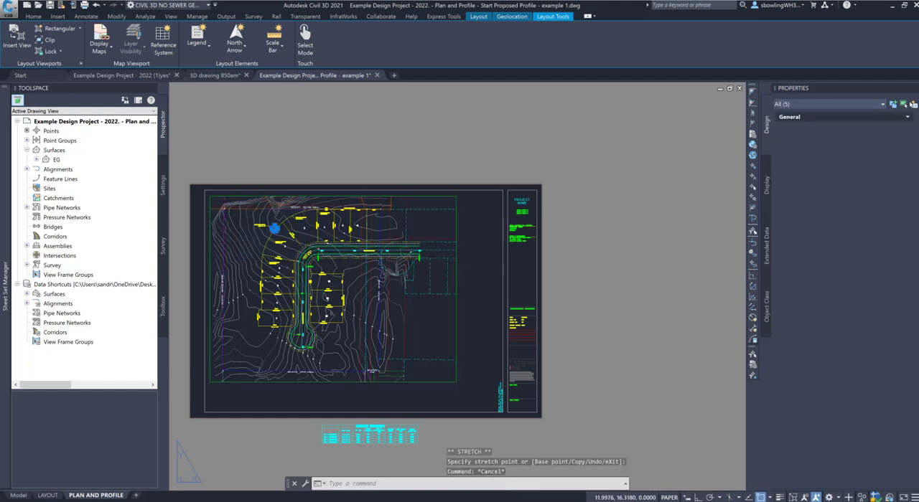
key("Delete")
key("Escape")
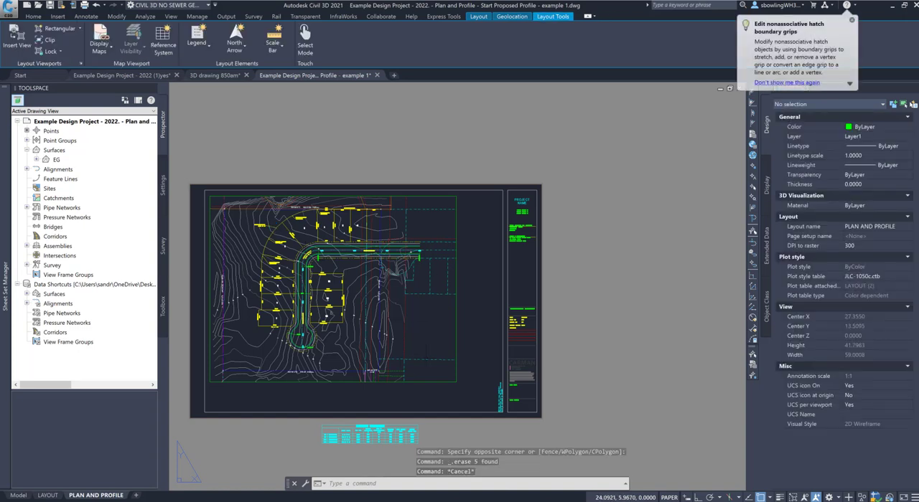
left_click(435, 348)
double_click(434, 348)
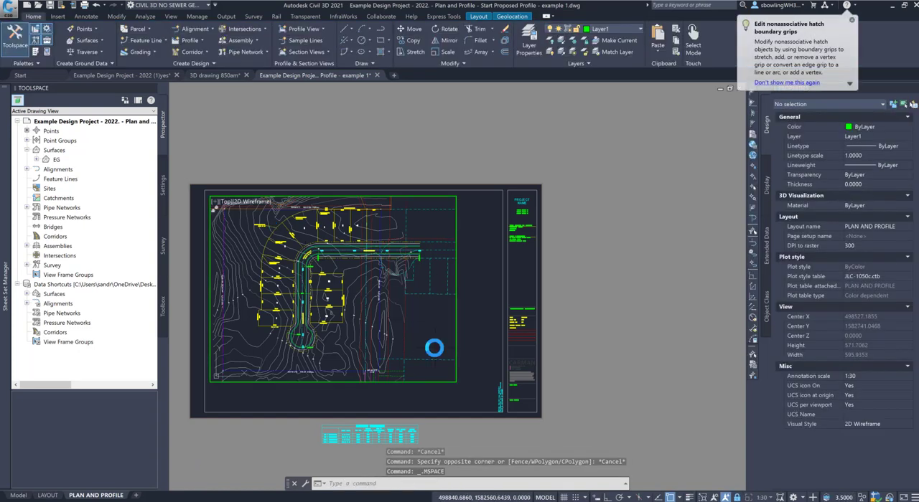
type("O")
key("Return")
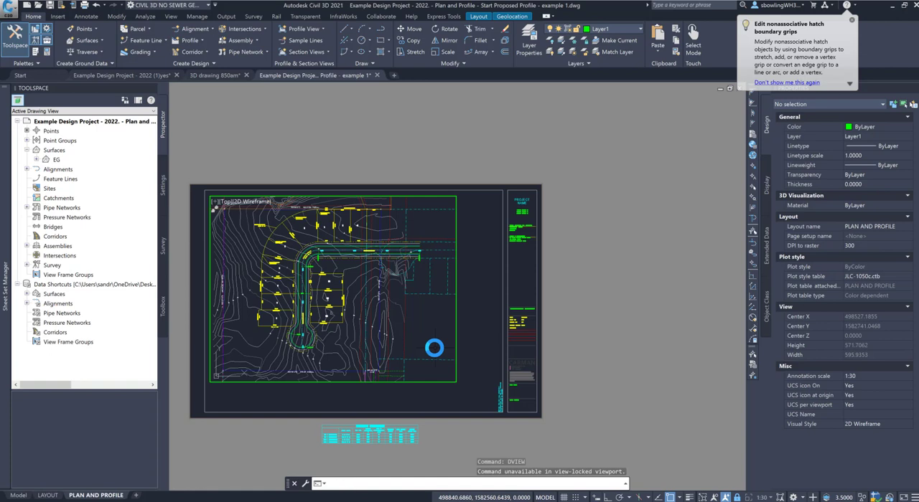
key("Escape")
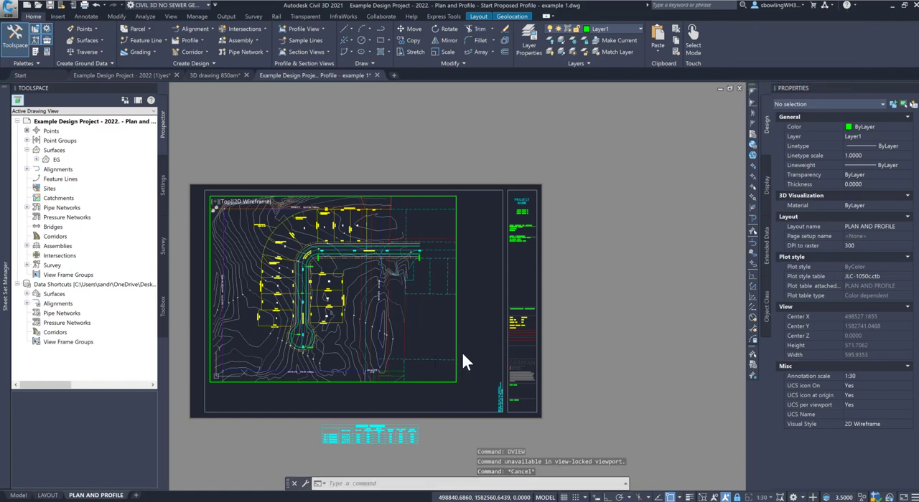
double_click(470, 372)
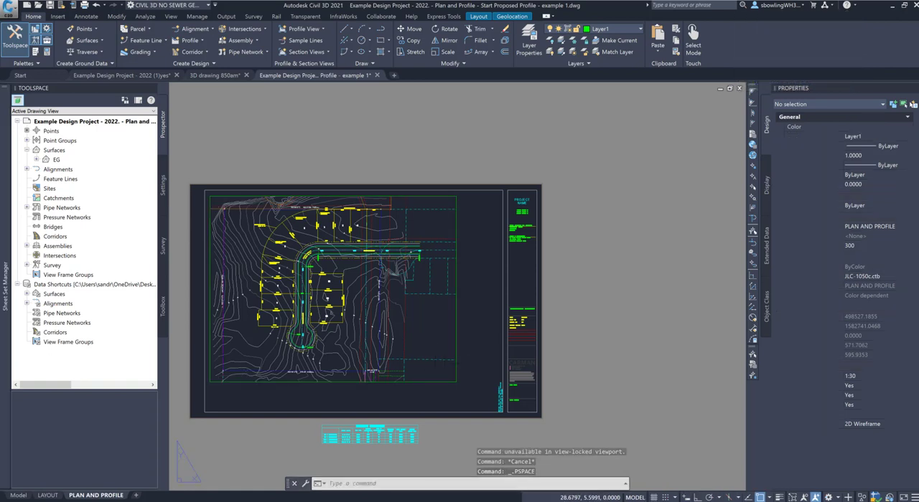
Step: Unlock the plan viewport's display and twist its view by 180 degrees with DVIEW
left_click(457, 356)
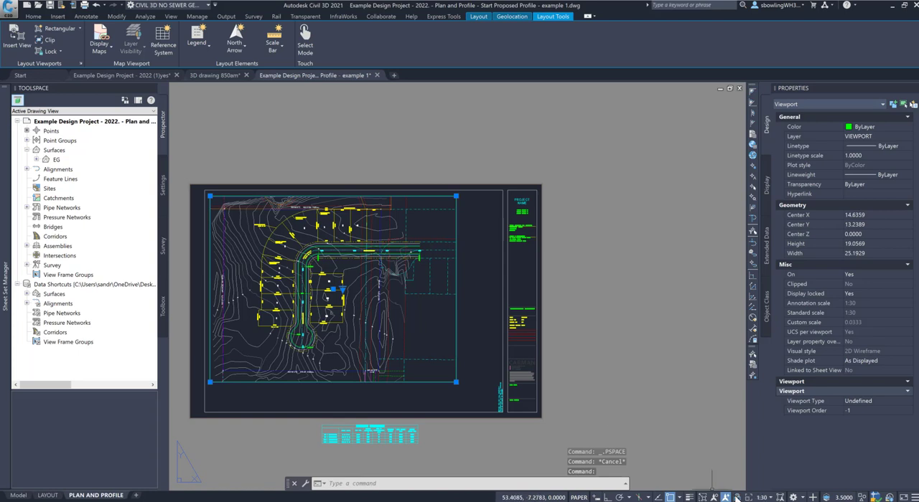
key("Escape")
double_click(214, 207)
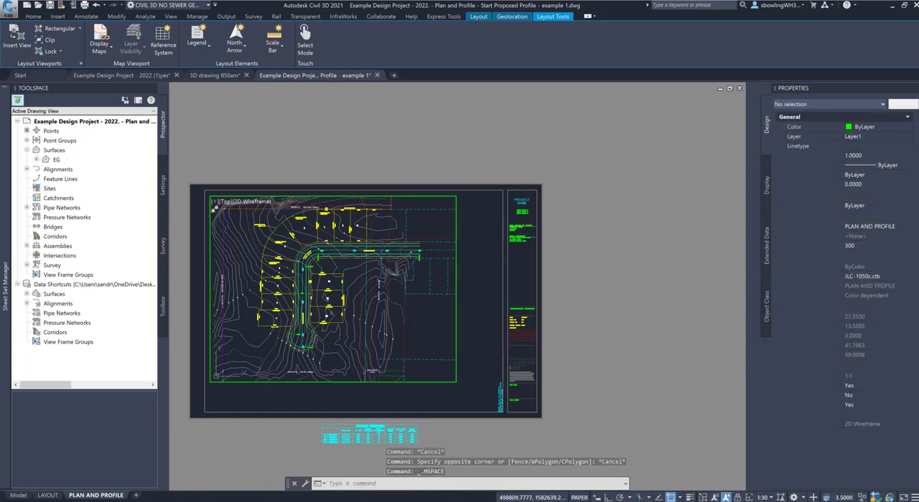
type("DVIEW")
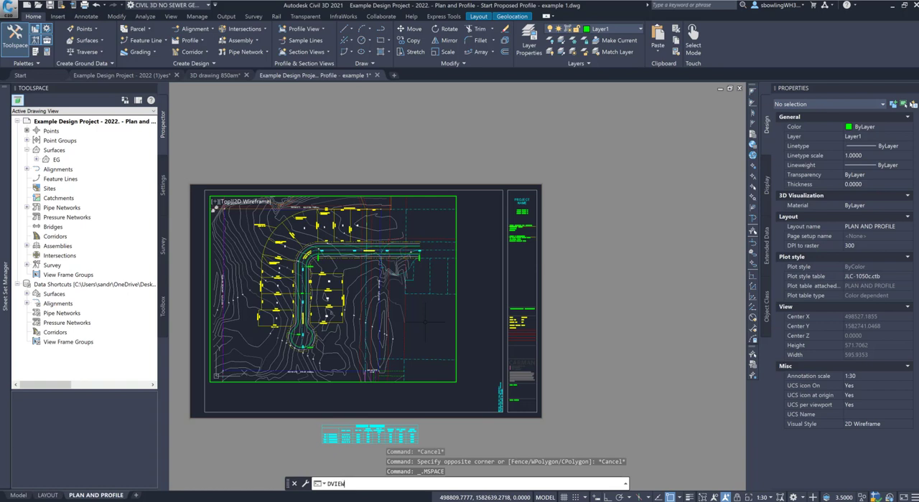
key("Return")
key("Return")
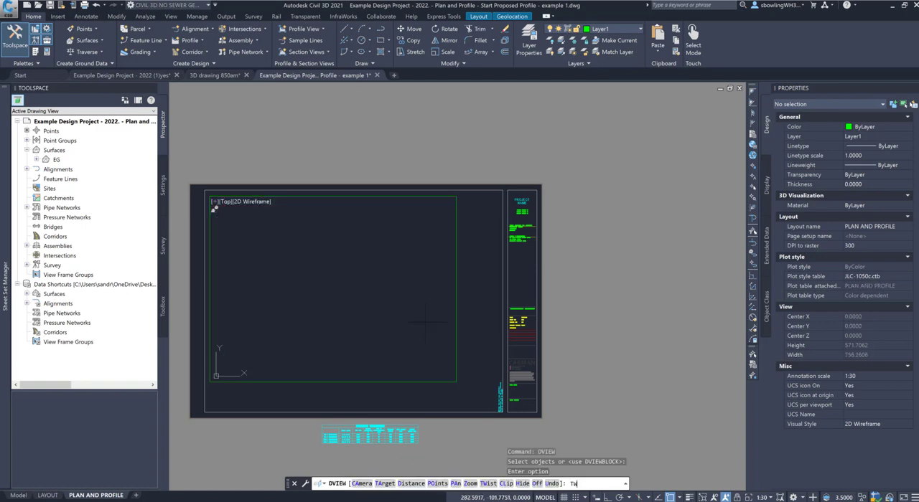
type("TW")
key("Return")
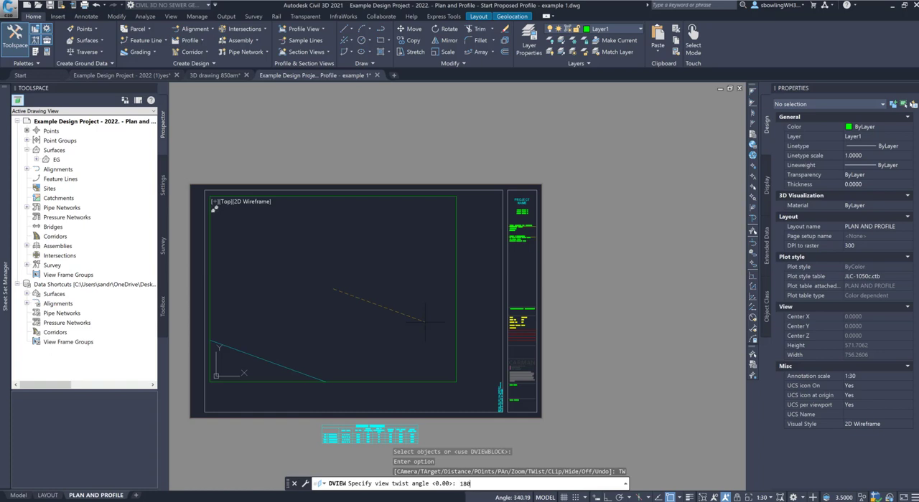
type("180")
key("Return")
key("Return")
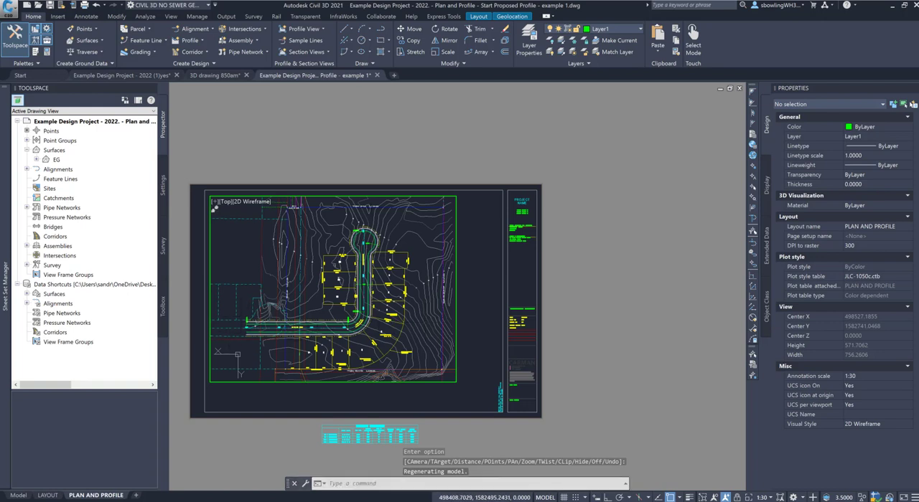
double_click(325, 393)
Step: Set the plan viewport's scale to 1:20
left_click(328, 383)
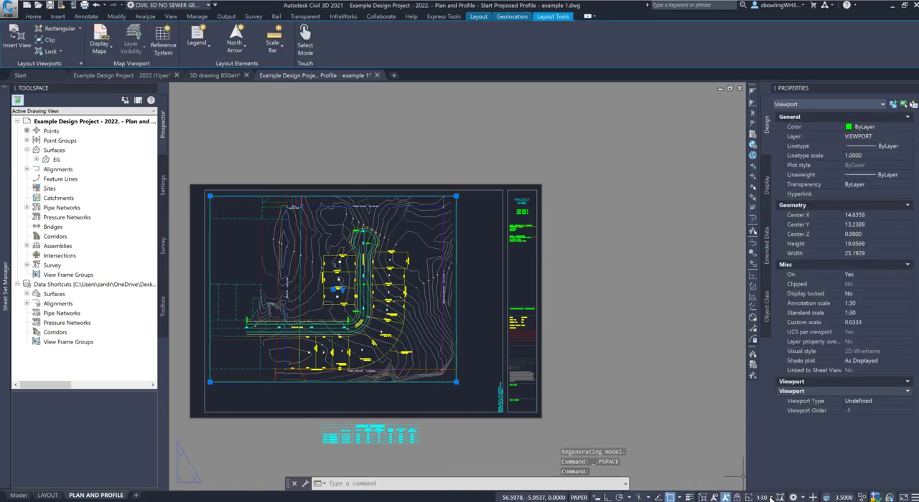
left_click(770, 497)
left_click(710, 322)
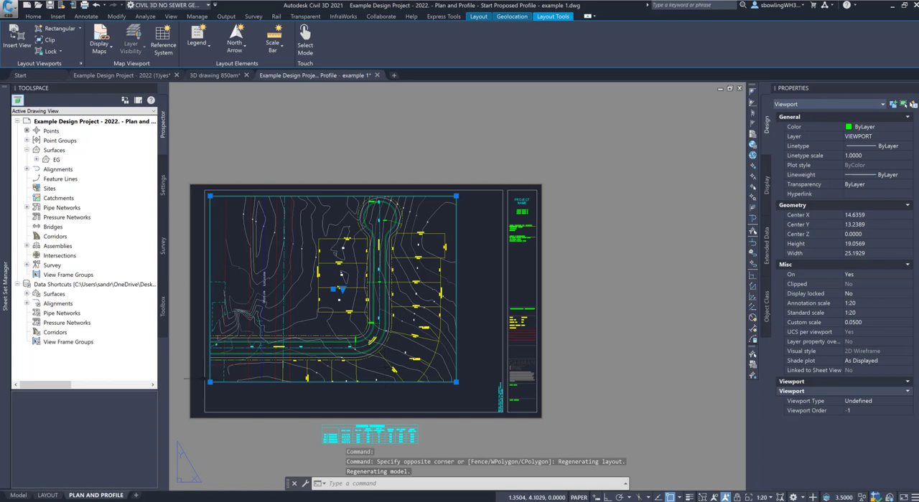
Step: Stretch the viewport's left corners, with object snap off, into a strip about 26.7 wide by 6.1 high along the horizontal road
left_click(210, 383)
left_click(172, 380)
scroll(272, 376, "down", 2)
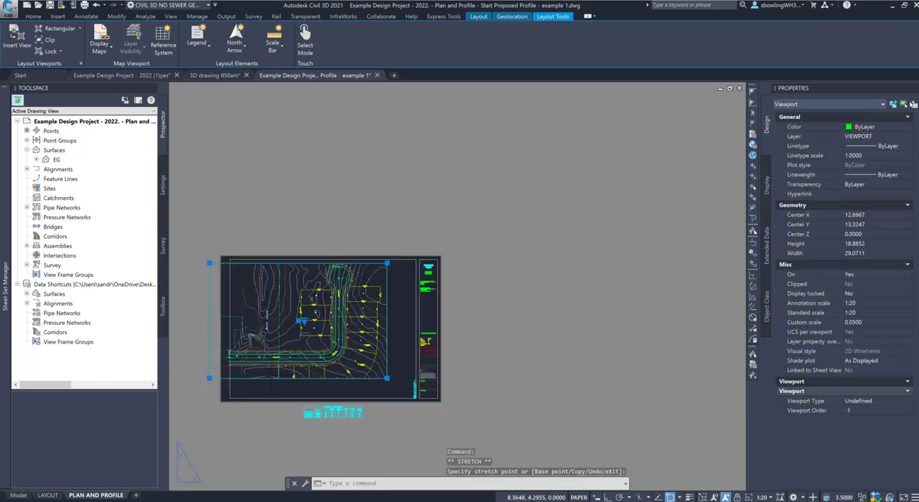
left_click(209, 263)
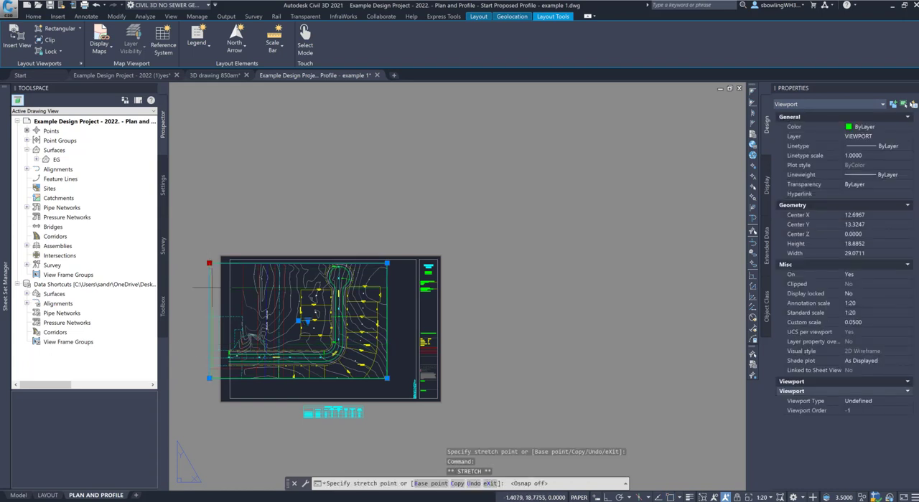
key("F3")
left_click(223, 342)
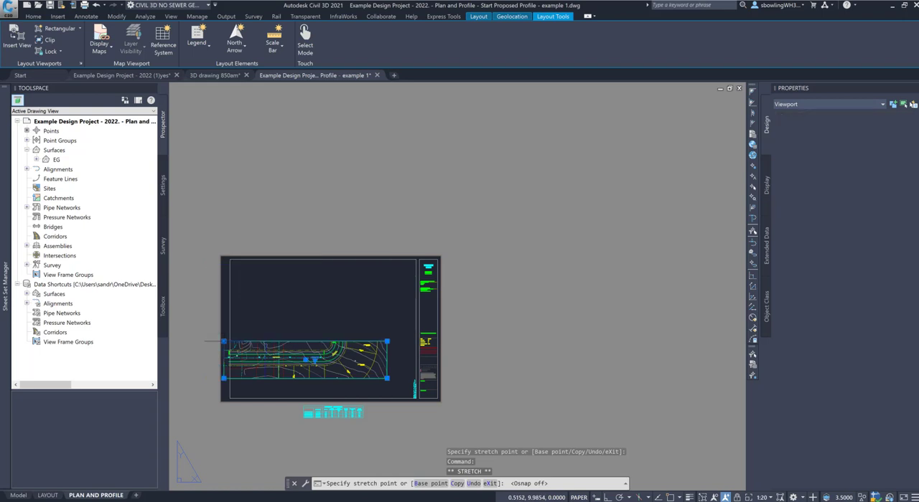
Step: Move the strip viewport up to the upper-left area inside the sheet border
type("m")
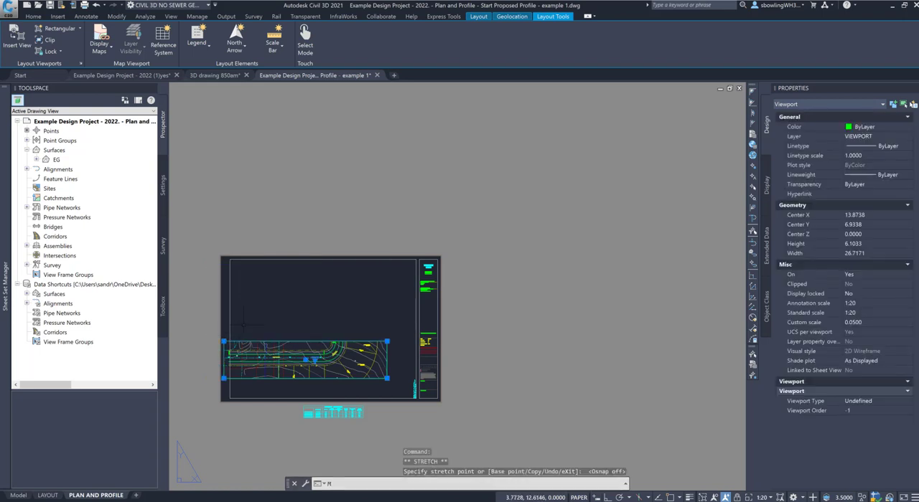
key("Return")
left_click(259, 336)
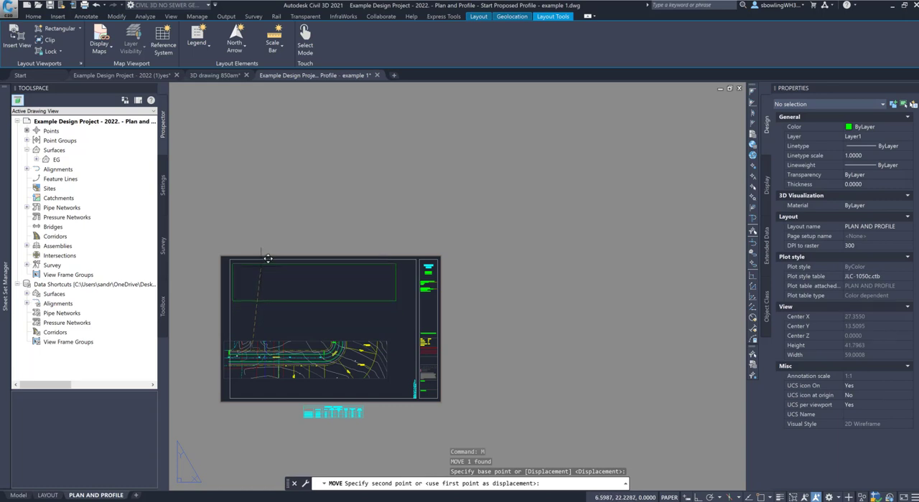
left_click(267, 259)
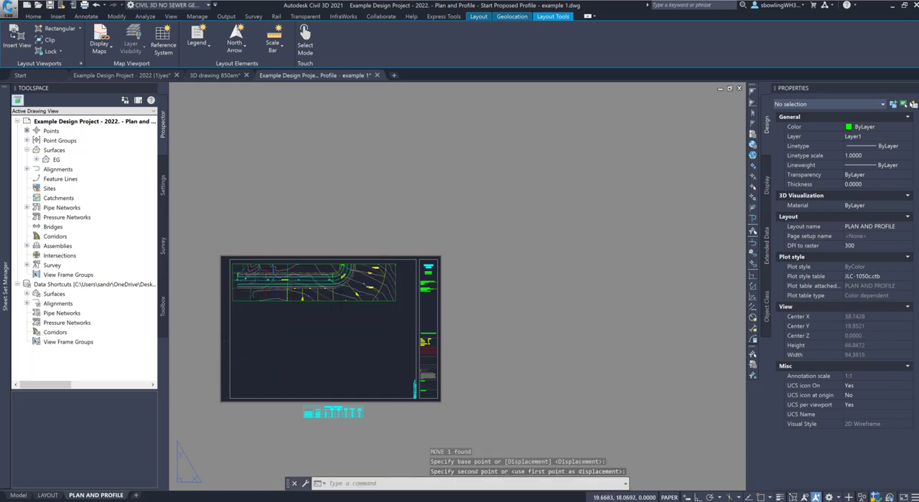
Step: Stretch the strip viewport's upper-right corner inward past the road bend, making it about 23.2 wide by 6.3 high
scroll(359, 284, "up", 10)
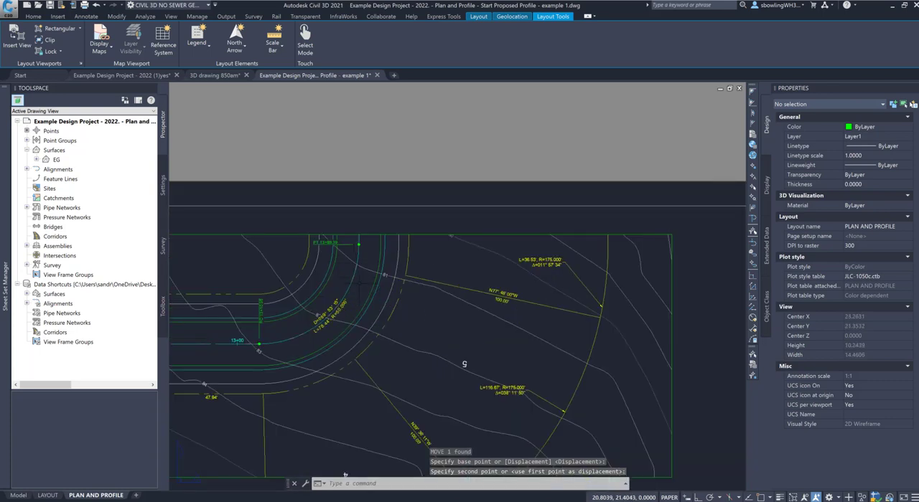
scroll(360, 284, "down", 3)
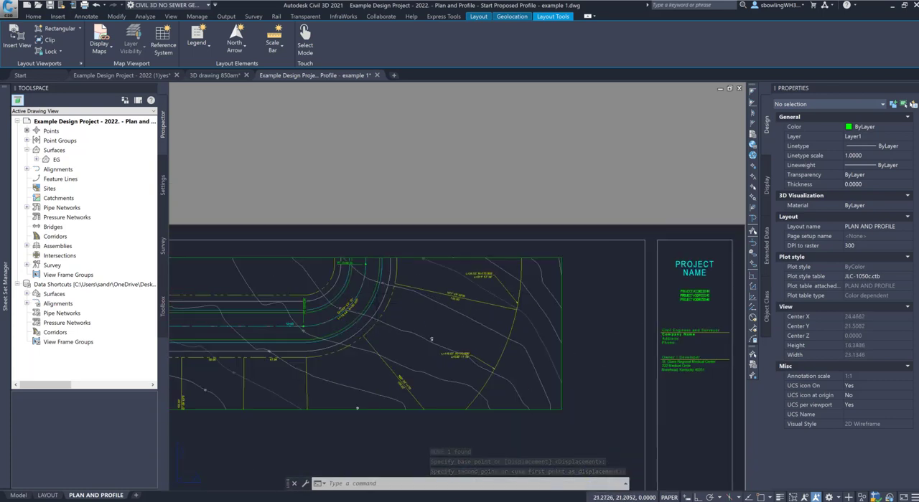
scroll(355, 292, "down", 2)
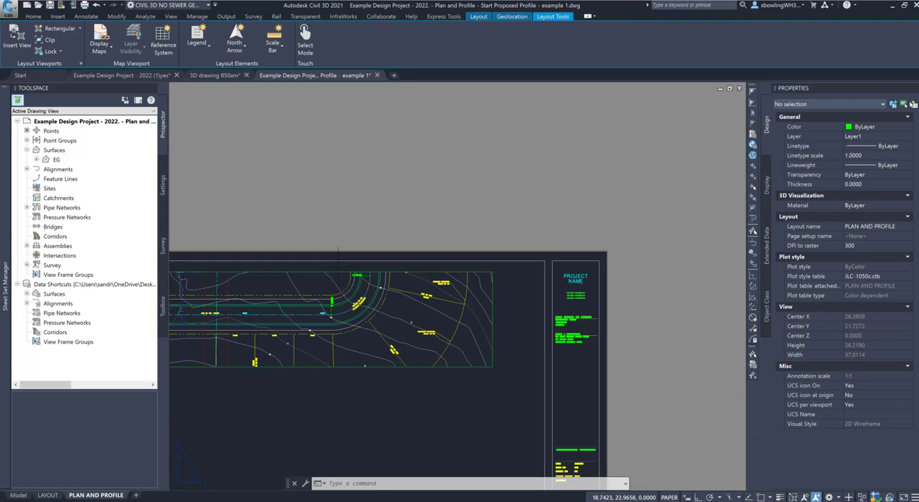
scroll(355, 293, "up", 6)
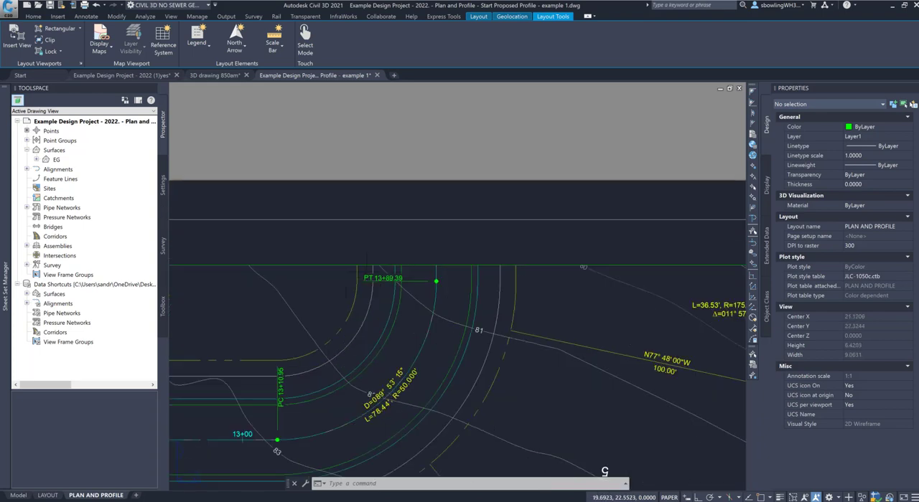
scroll(367, 272, "down", 2)
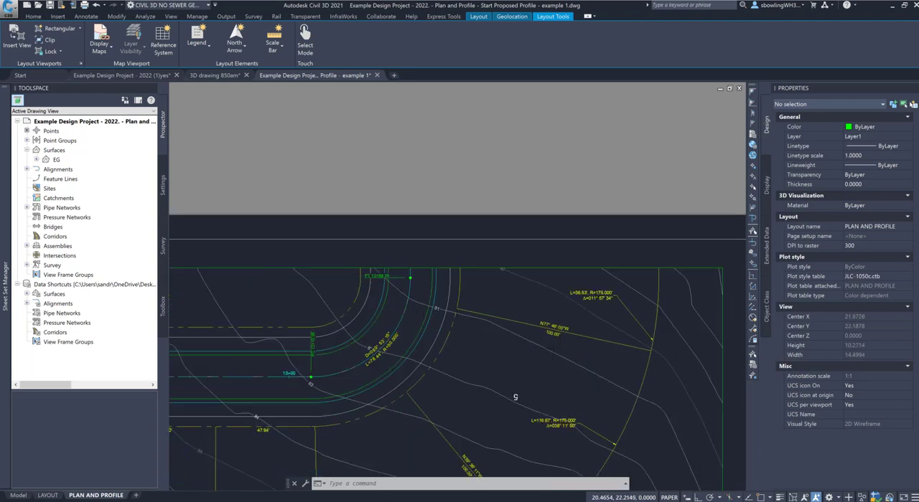
scroll(396, 285, "down", 2)
left_click(396, 425)
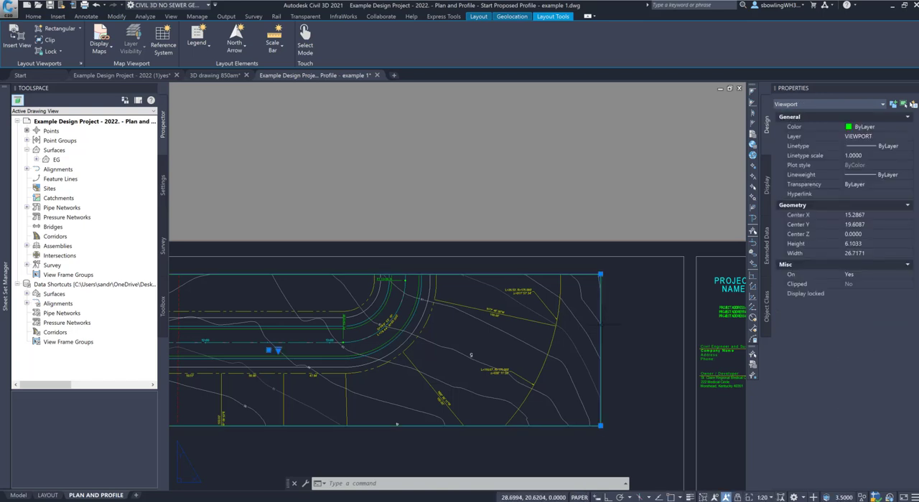
left_click(600, 274)
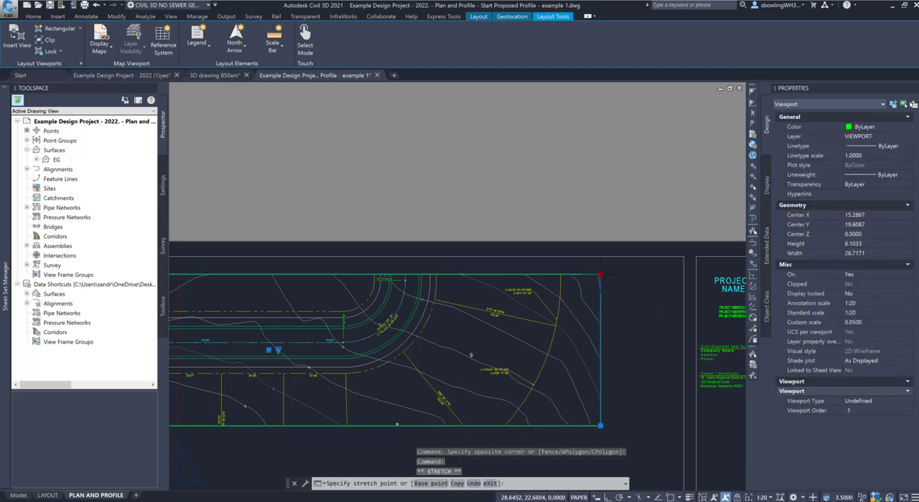
left_click(514, 272)
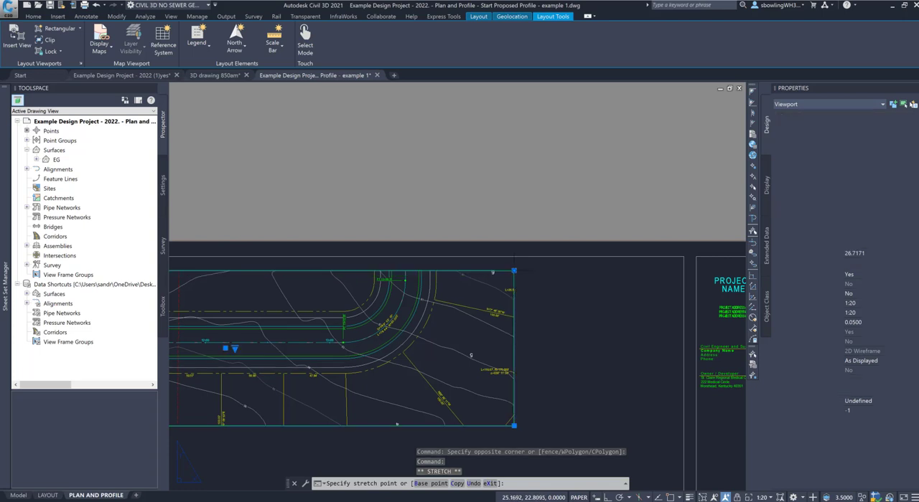
scroll(506, 317, "down", 4)
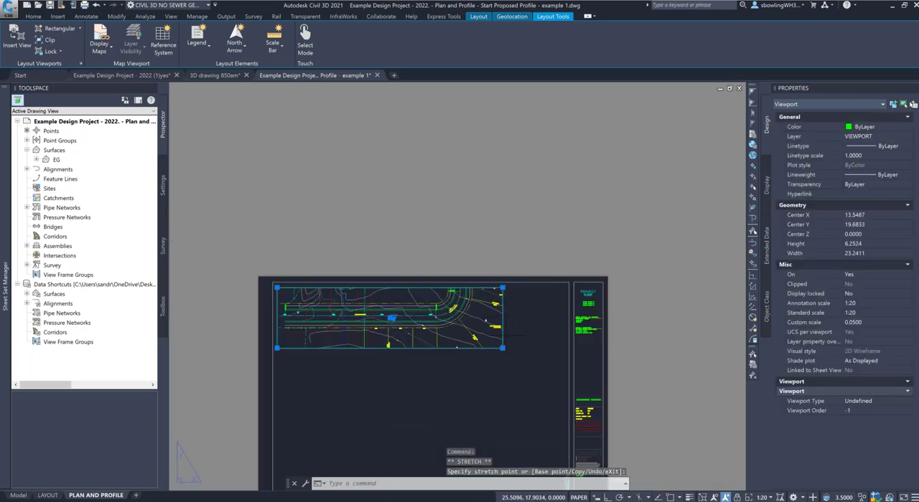
key("Escape")
Step: Copy the strip viewport to the empty area above the sheet
left_click(483, 359)
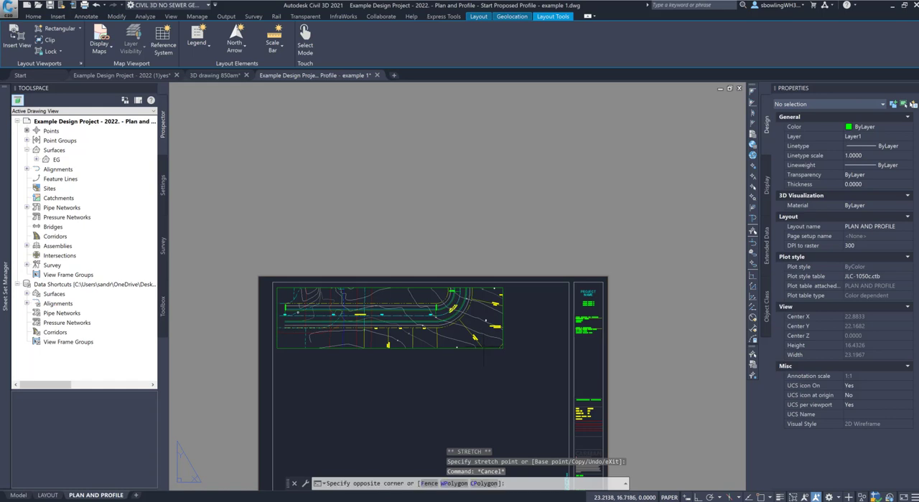
left_click(480, 343)
type("c")
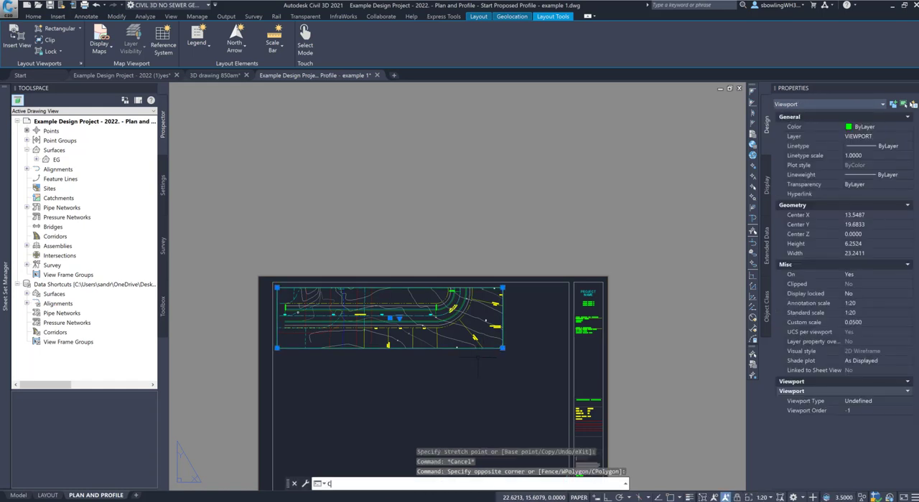
type("o")
key("Return")
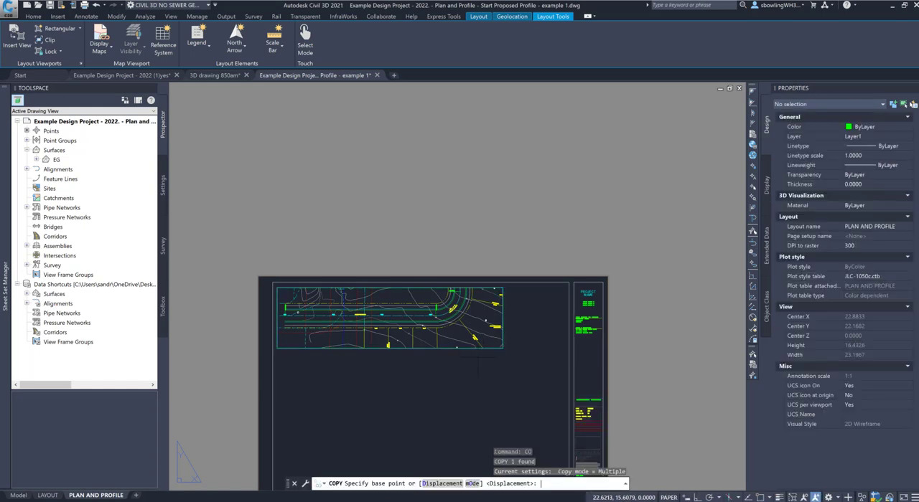
left_click(323, 356)
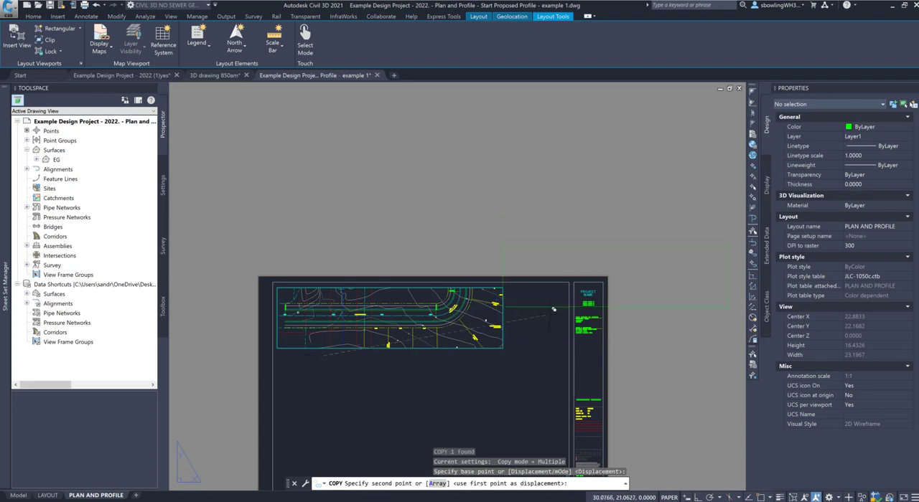
left_click(455, 229)
key("Escape")
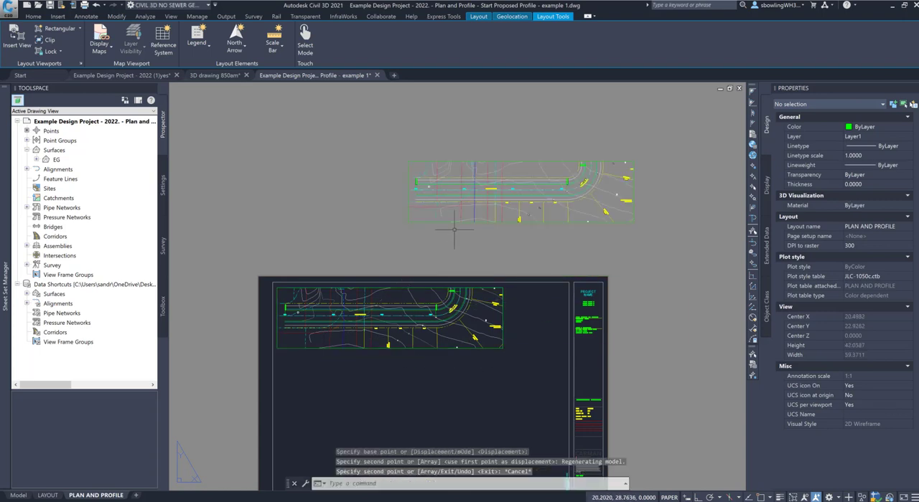
Step: Twist the view inside the copied viewport to 270 degrees with DVIEW and return to paper space
double_click(508, 212)
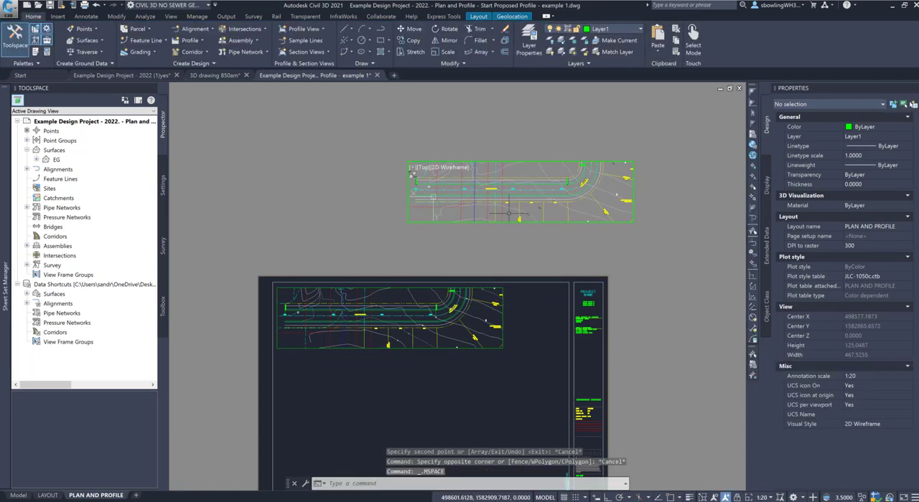
type("DVIEW")
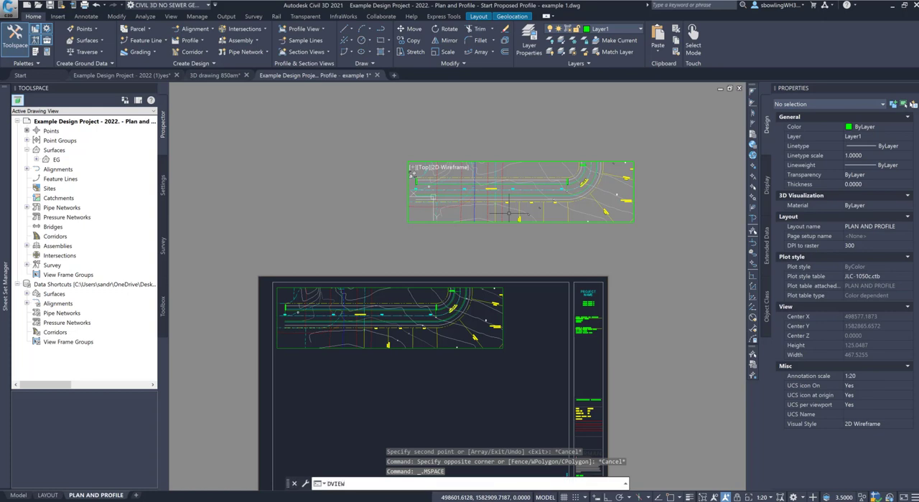
key("Return")
key("Return")
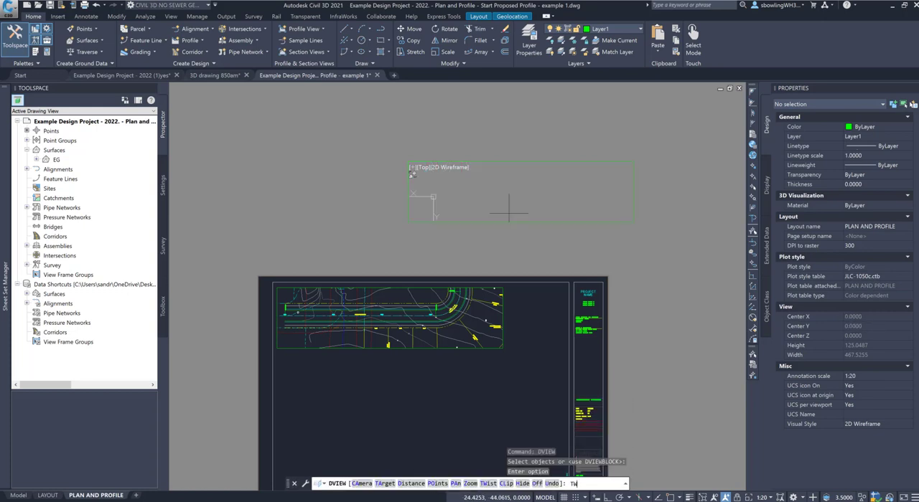
key("Return")
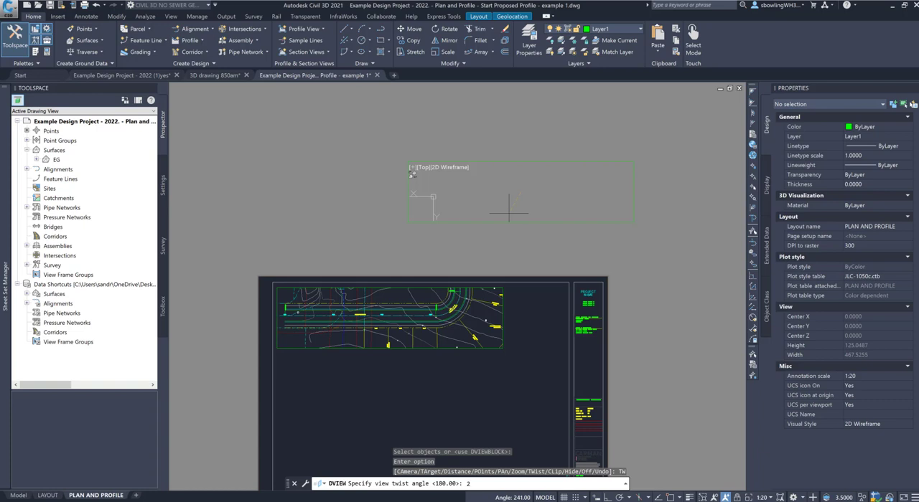
key("Return")
key("Return")
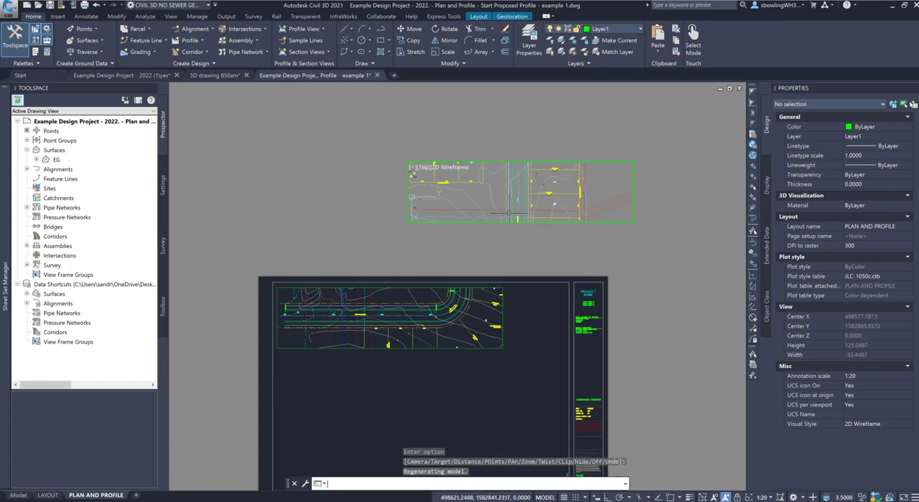
double_click(528, 147)
key("Escape")
Step: Stretch the copied viewport's upper-right corner upward, making the frame about 22.9 wide by 10.8 high
left_click(530, 161)
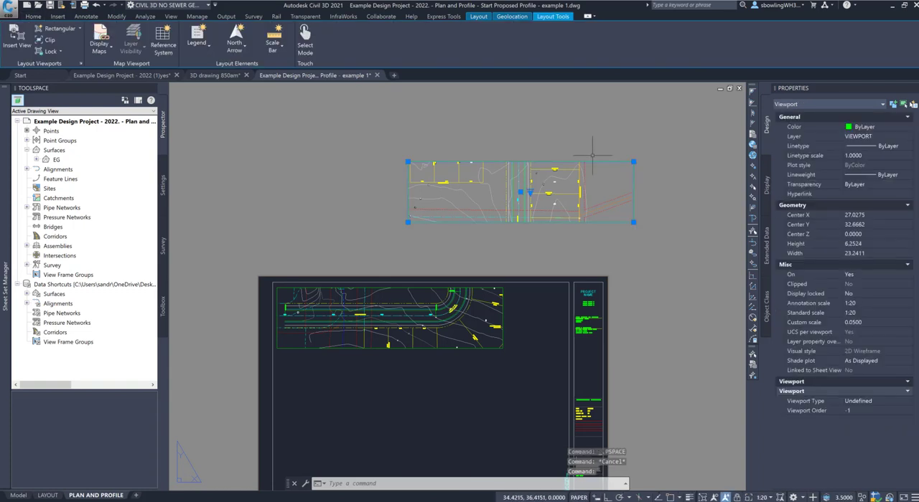
left_click(633, 162)
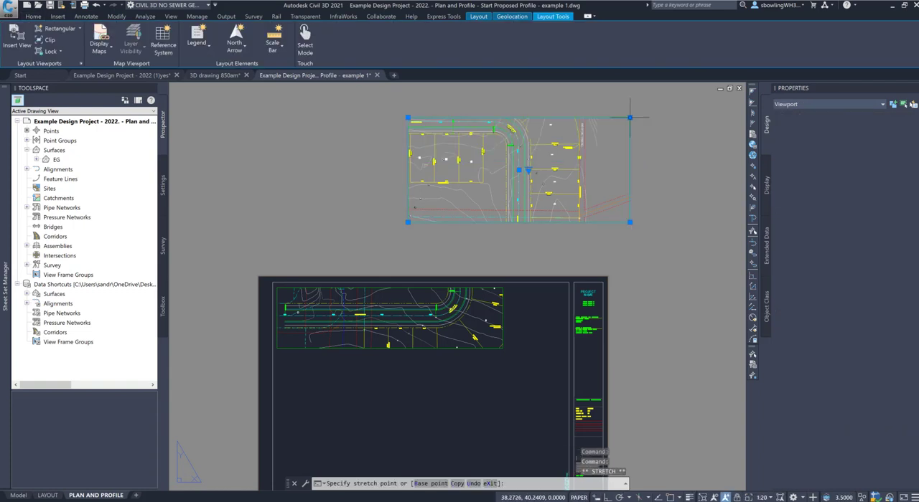
left_click(629, 117)
scroll(503, 128, "up", 4)
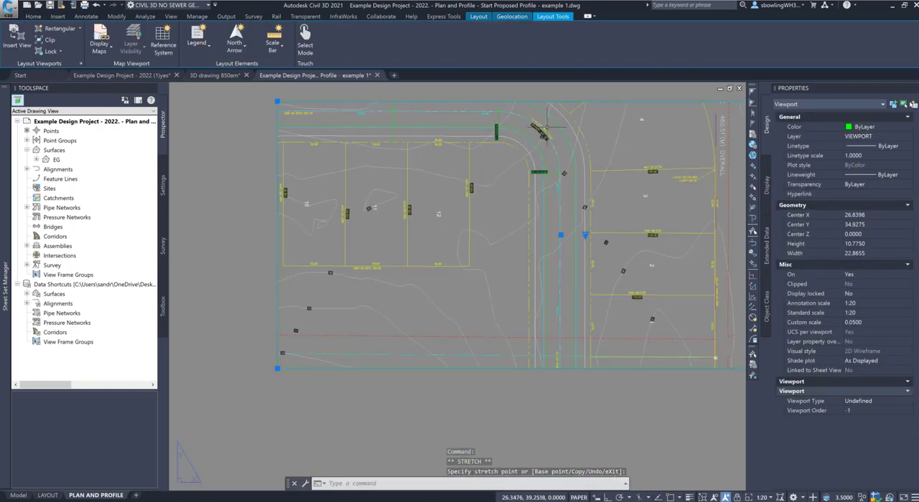
scroll(546, 127, "up", 2)
scroll(493, 139, "down", 7)
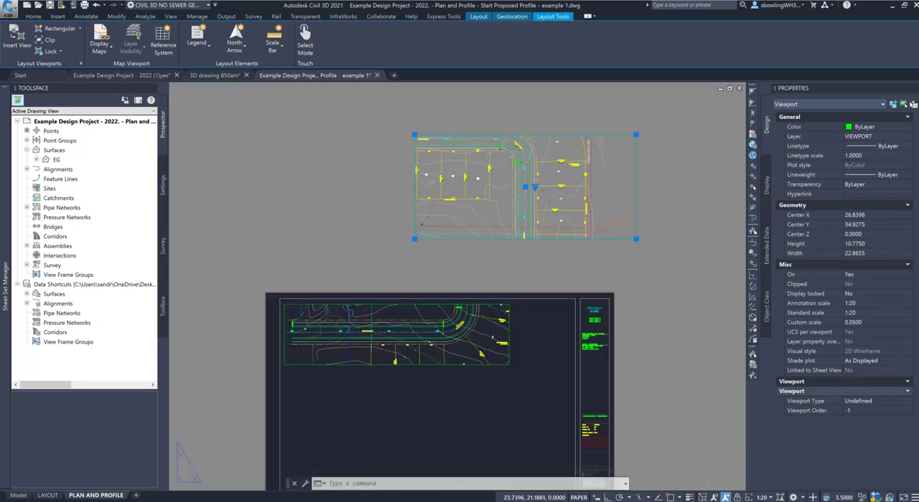
scroll(460, 303, "up", 6)
scroll(476, 254, "down", 5)
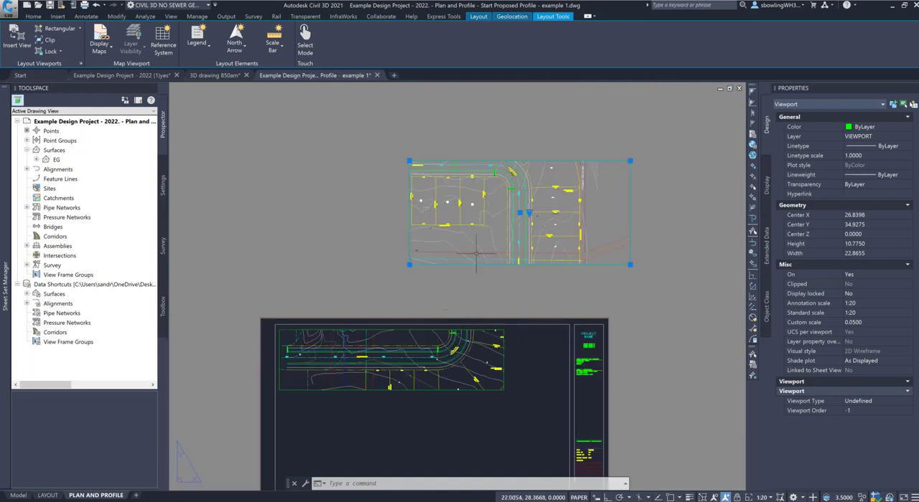
scroll(483, 204, "up", 4)
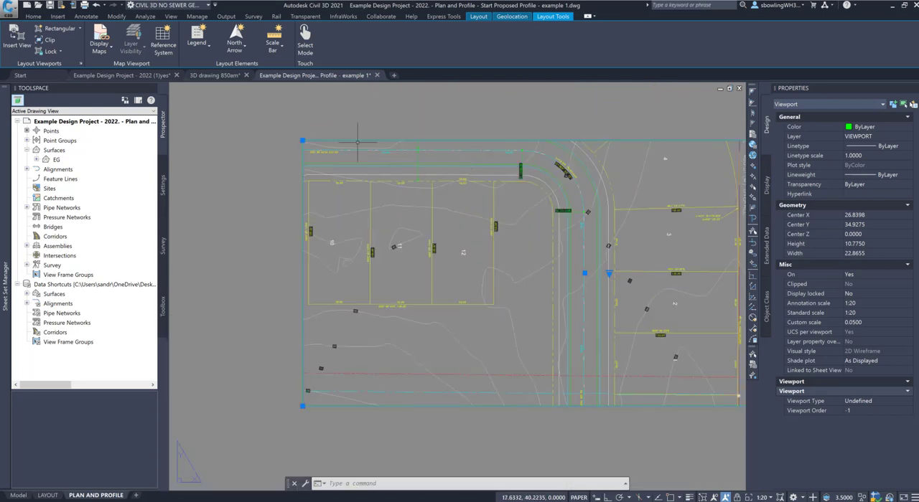
Step: Stretch the copied viewport's upper-left corner outward and upward until the frame takes in the road's cul-de-sac
left_click(302, 141)
scroll(302, 141, "down", 5)
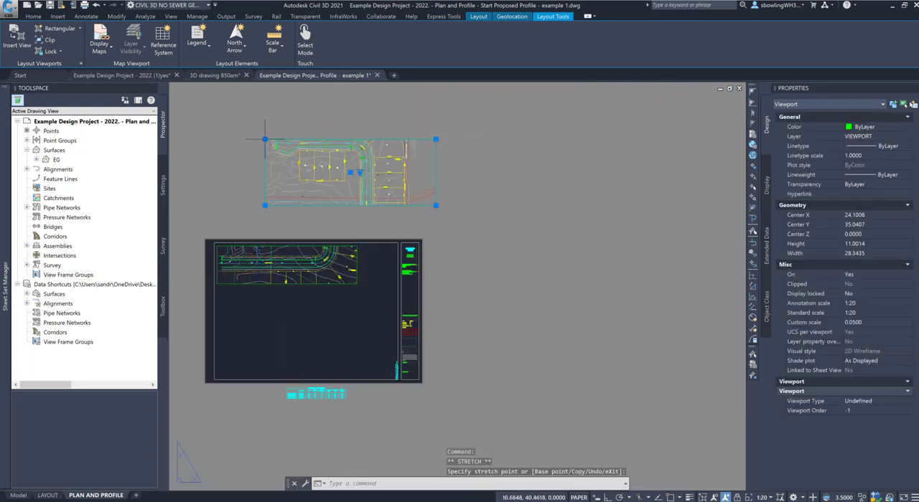
left_click(269, 124)
key("Escape")
key("Escape")
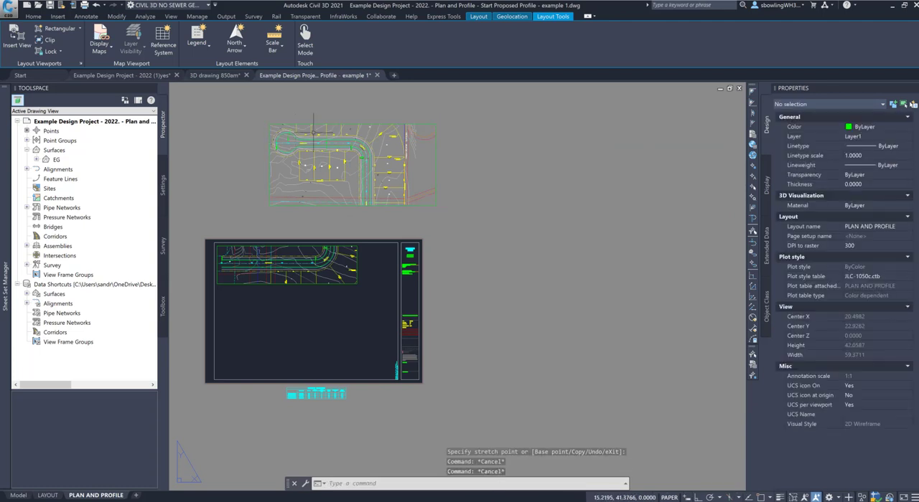
Step: Twist the view inside the copied viewport with DVIEW so the model's Y axis points straight up the sheet
double_click(416, 174)
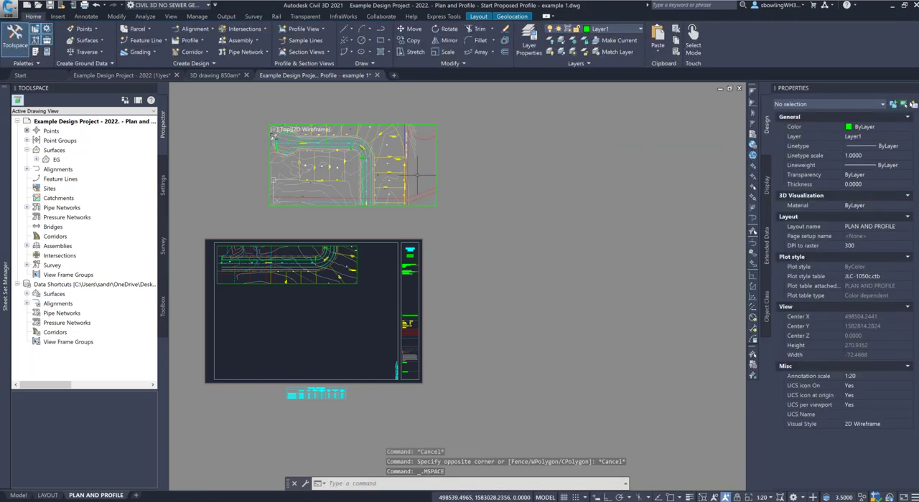
type("DVIEW")
key("Return")
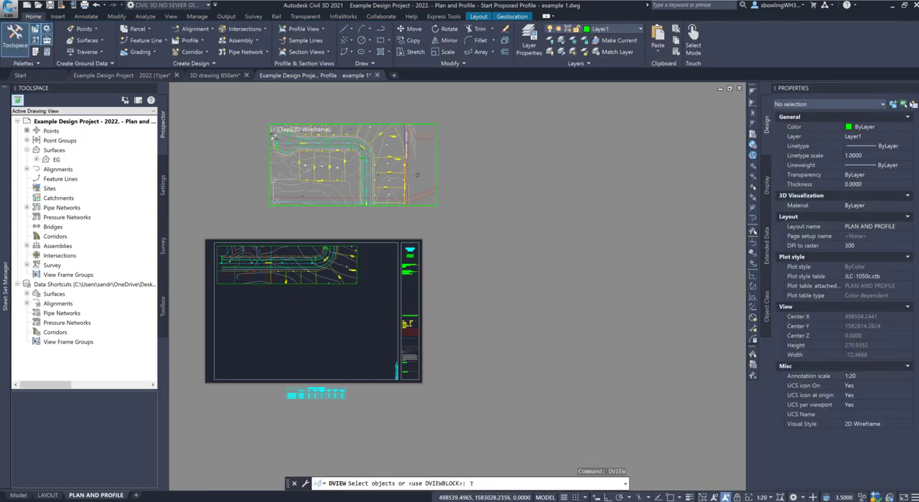
key("Return")
type("TW")
key("Return")
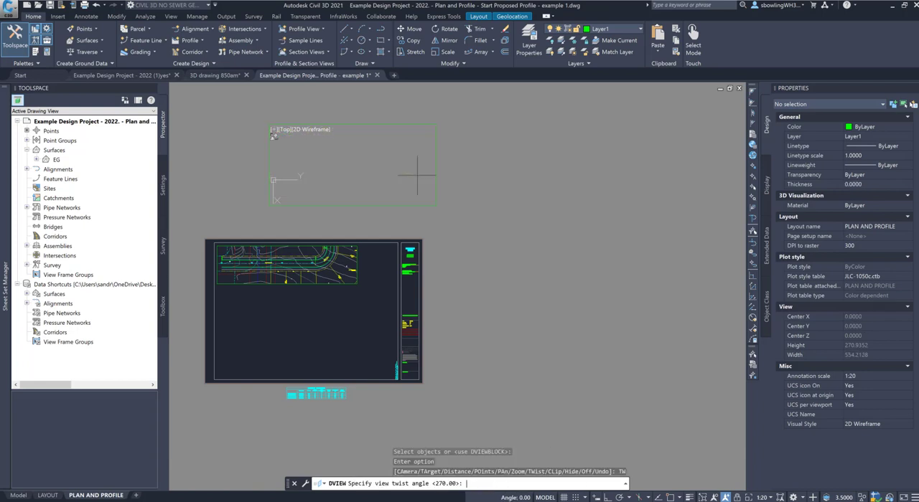
key("Return")
key("Return")
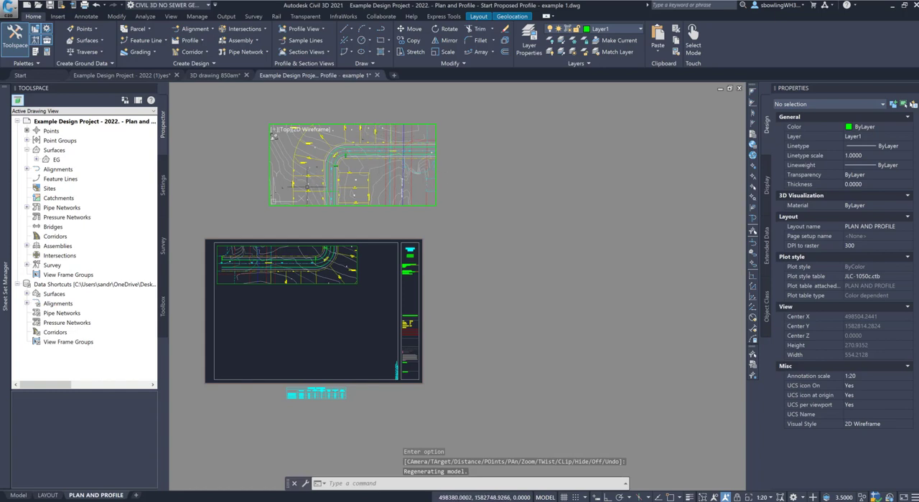
Step: Zoom out the model inside the copied viewport to show the whole cul-de-sac end of the road, and return to paper space
scroll(414, 165, "up", 2)
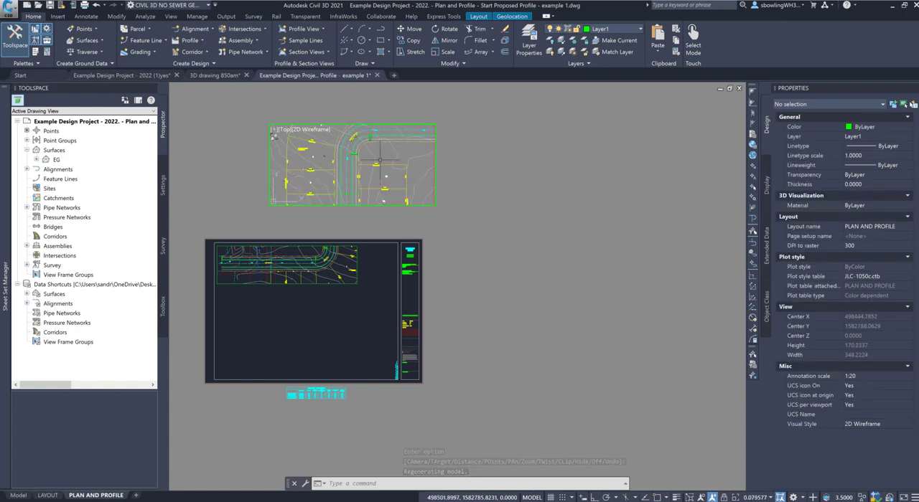
scroll(380, 158, "down", 4)
scroll(374, 188, "up", 8)
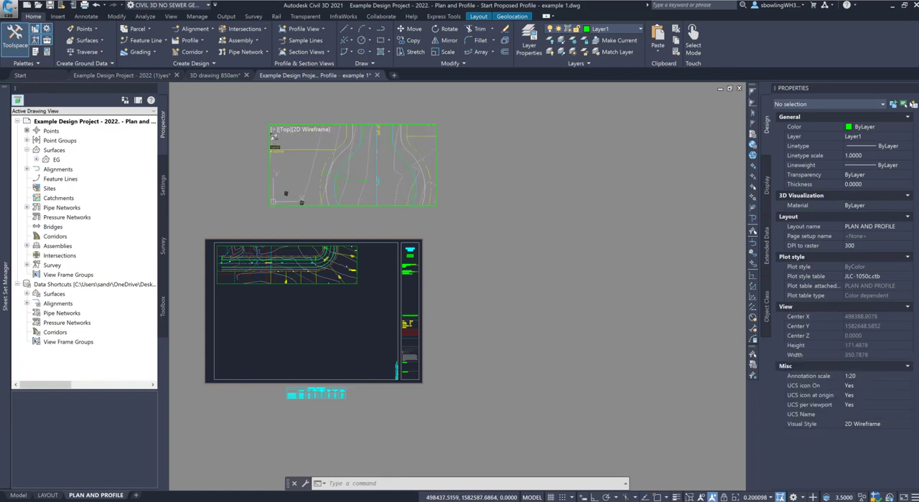
scroll(374, 189, "down", 8)
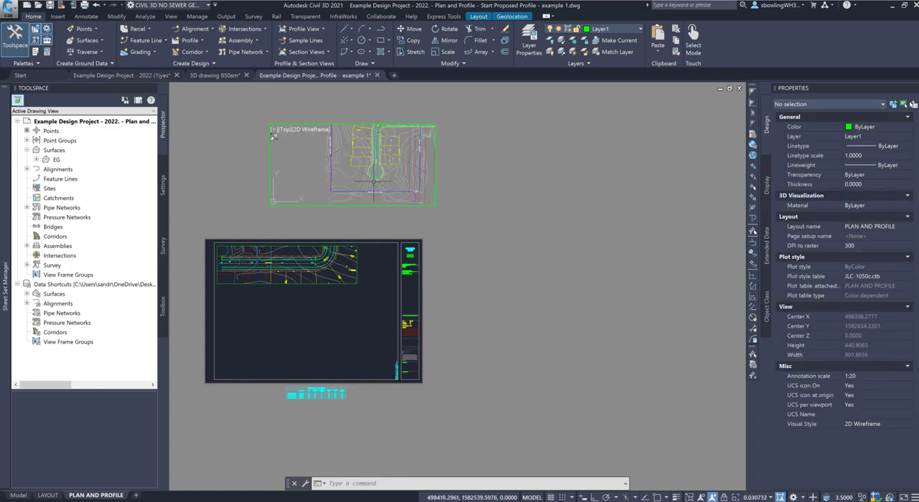
double_click(445, 199)
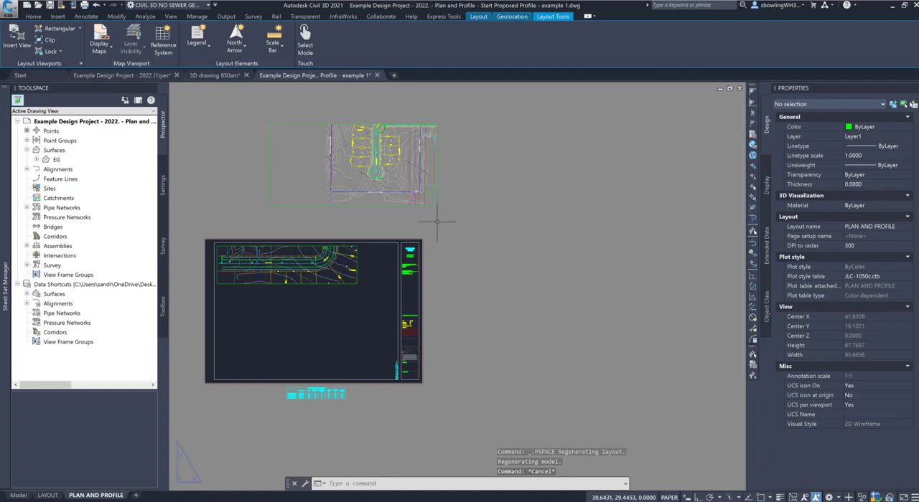
Step: Try to twist the view inside the cul-de-sac viewport with DVIEW
scroll(226, 267, "up", 4)
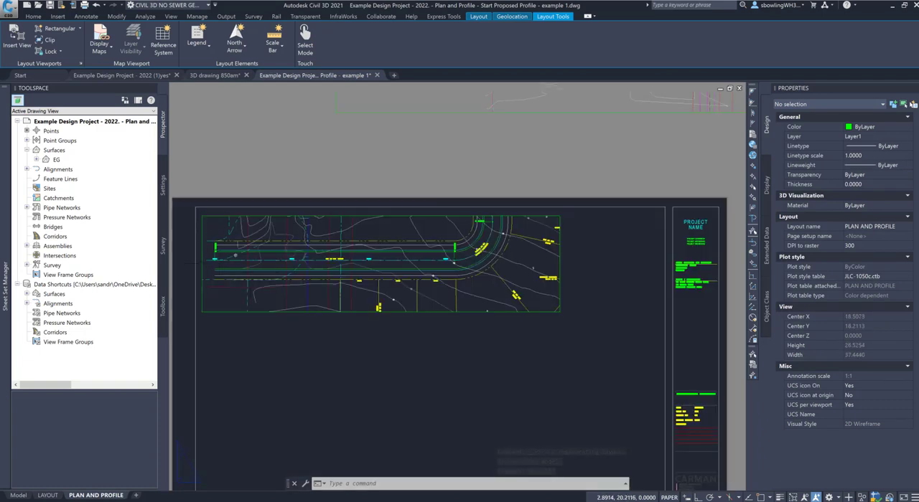
scroll(252, 327, "down", 2)
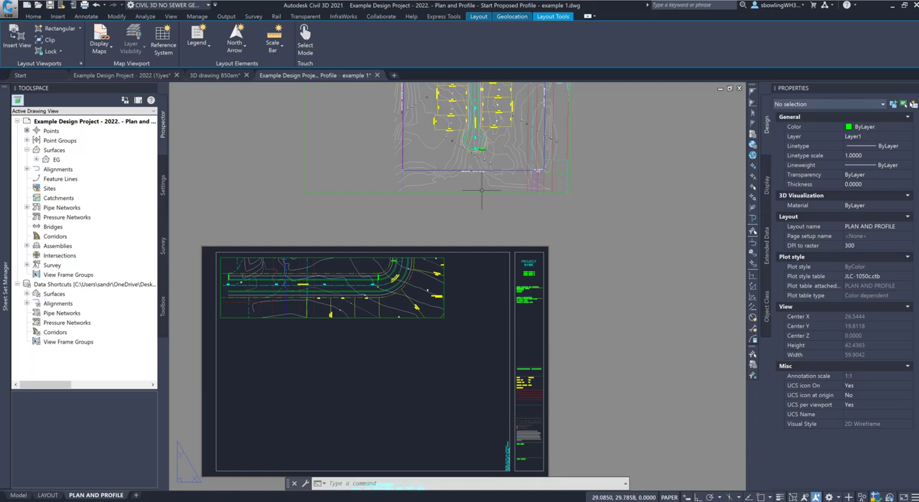
scroll(481, 190, "down", 1)
scroll(468, 192, "up", 1)
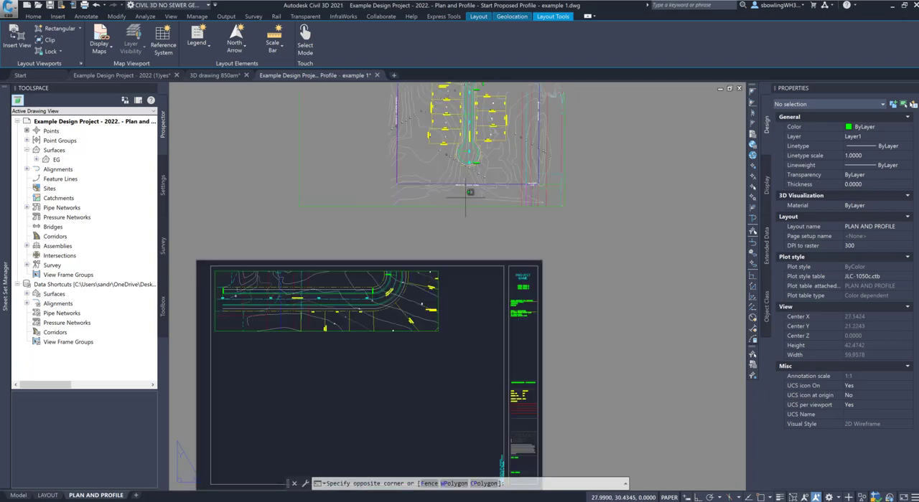
double_click(467, 193)
type("DVIEW")
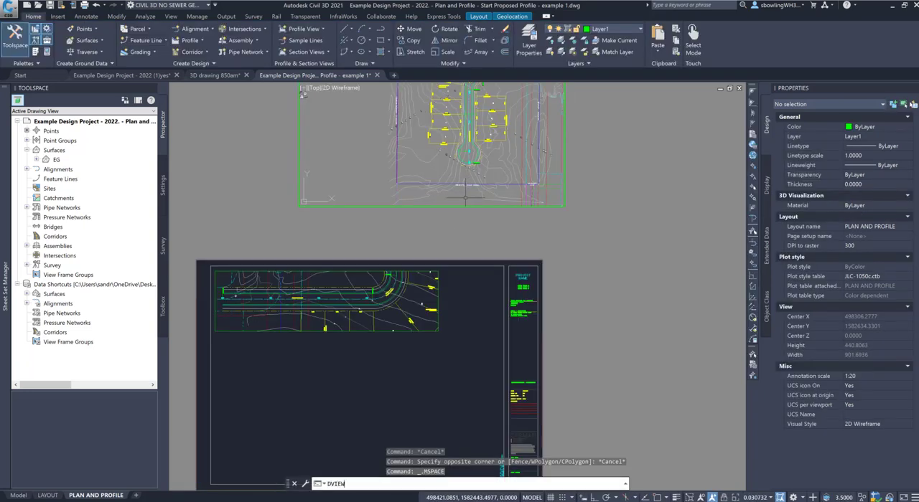
key("Return")
type("TW")
key("Return")
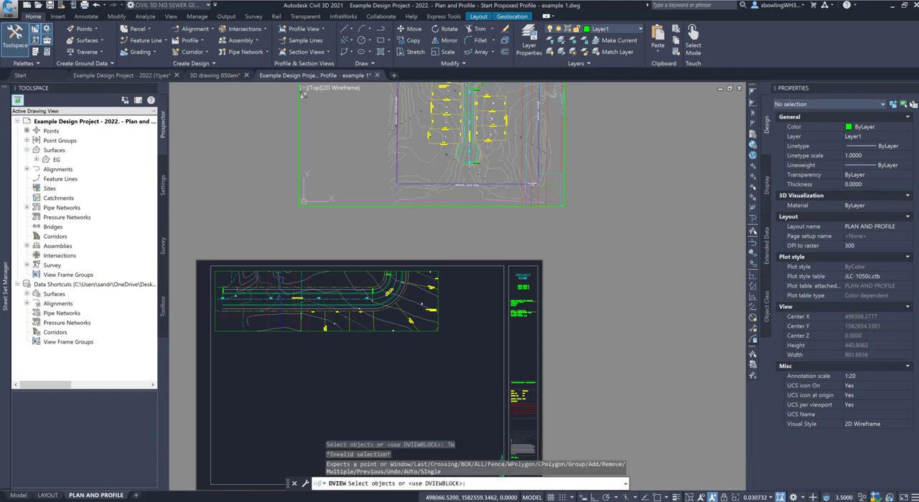
key("Return")
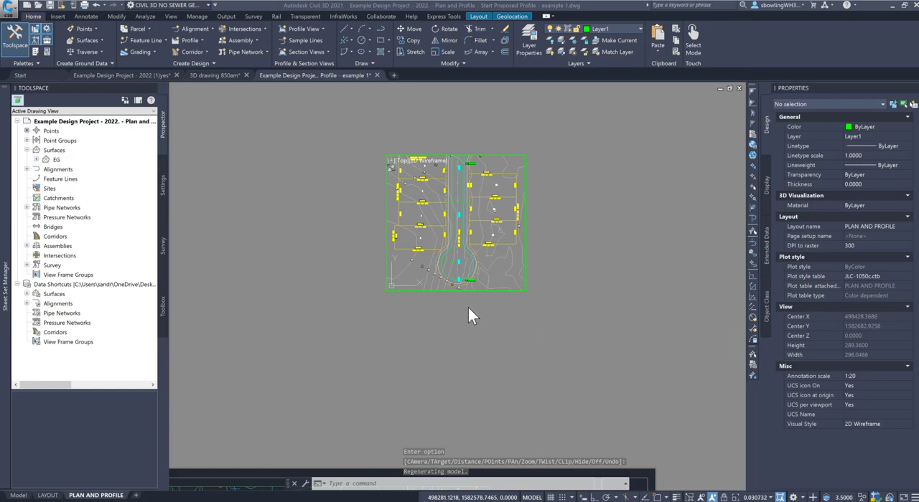
Step: Twist the view inside the cul-de-sac viewport to 90 degrees with DVIEW so the road runs horizontally, and return to paper space
key("Escape")
type("d")
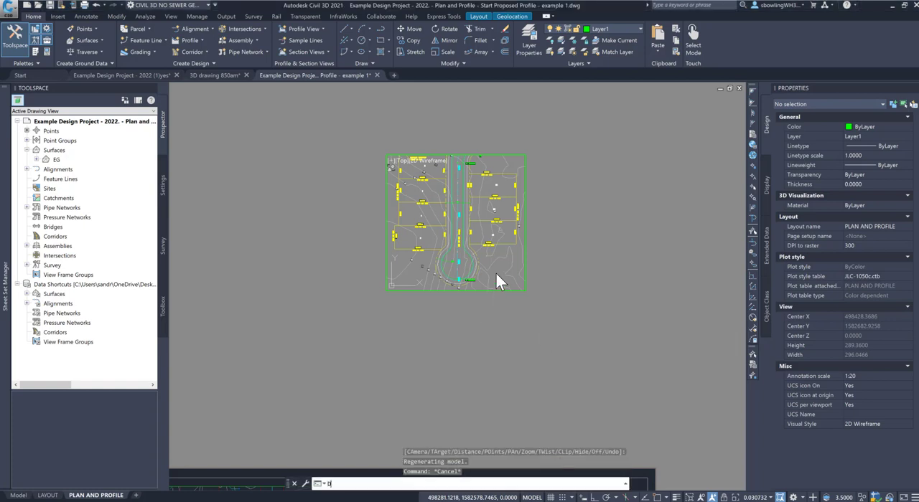
type("view")
key("Return")
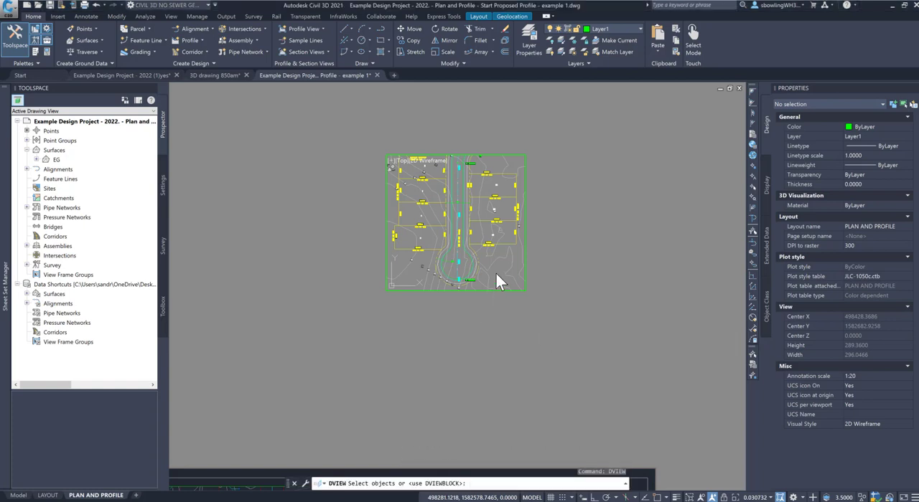
key("Return")
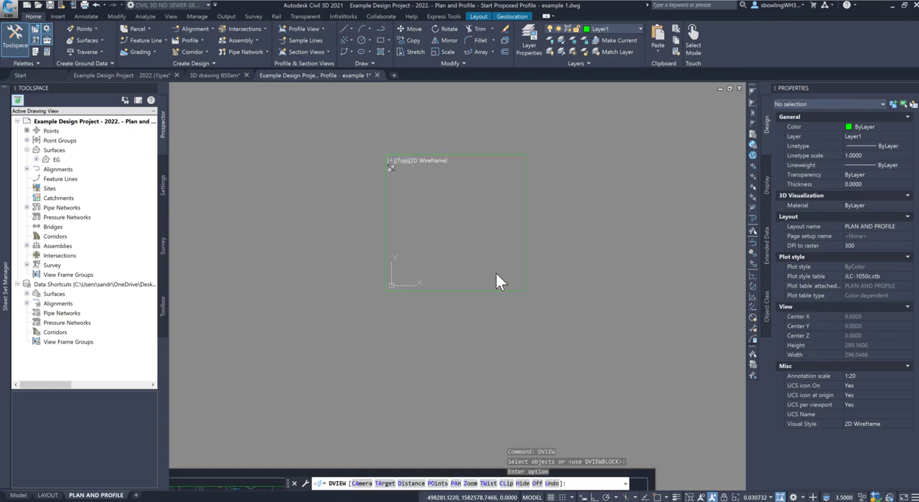
type("Tw")
key("Return")
key("Return")
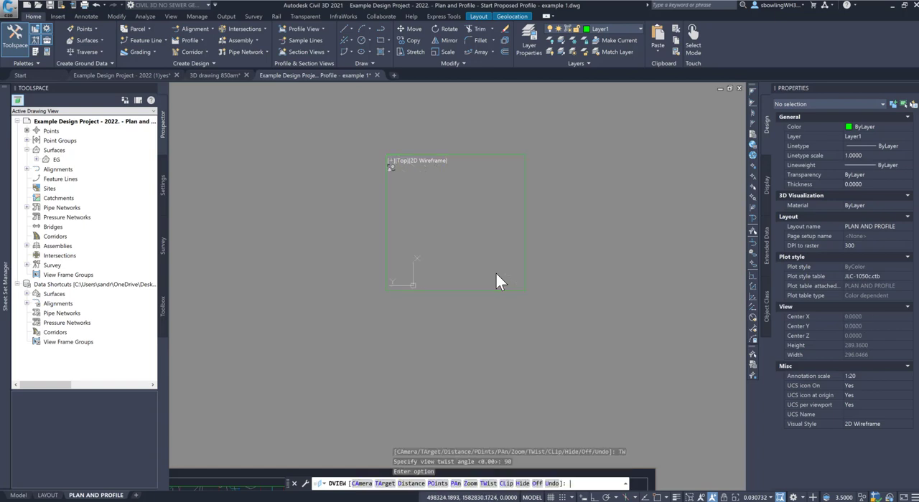
key("Return")
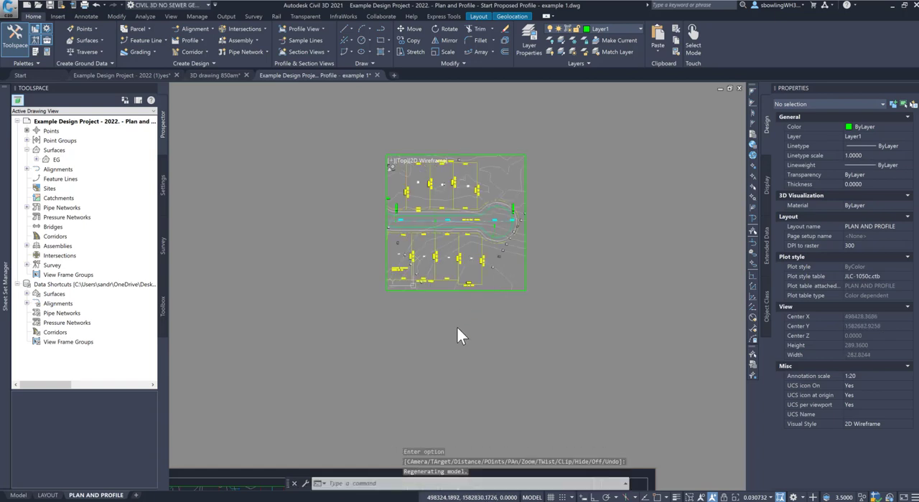
double_click(456, 327)
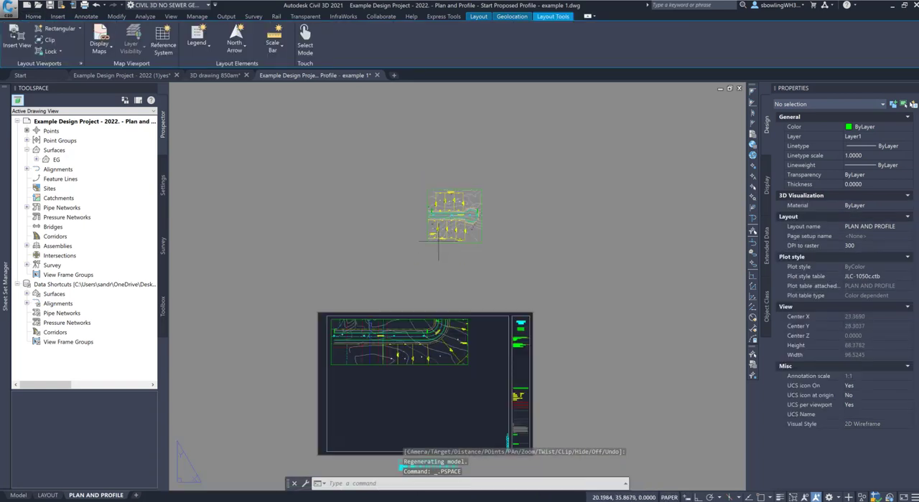
Step: Move the cul-de-sac viewport onto the sheet, at the east end of the first plan viewport
left_click(434, 252)
left_click(425, 237)
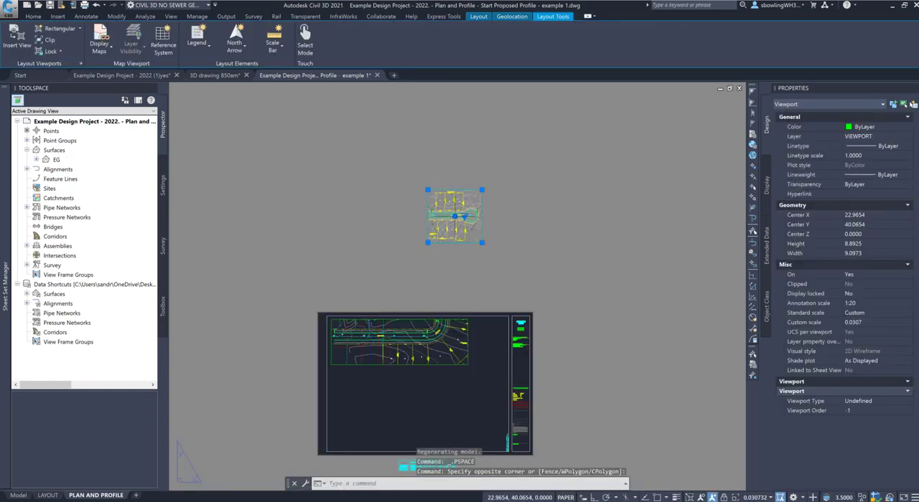
left_click(454, 216)
left_click(480, 341)
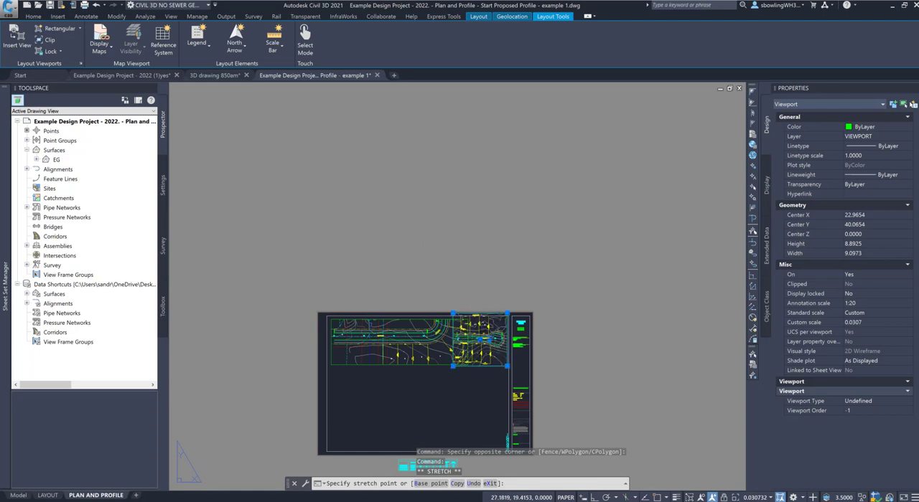
key("Escape")
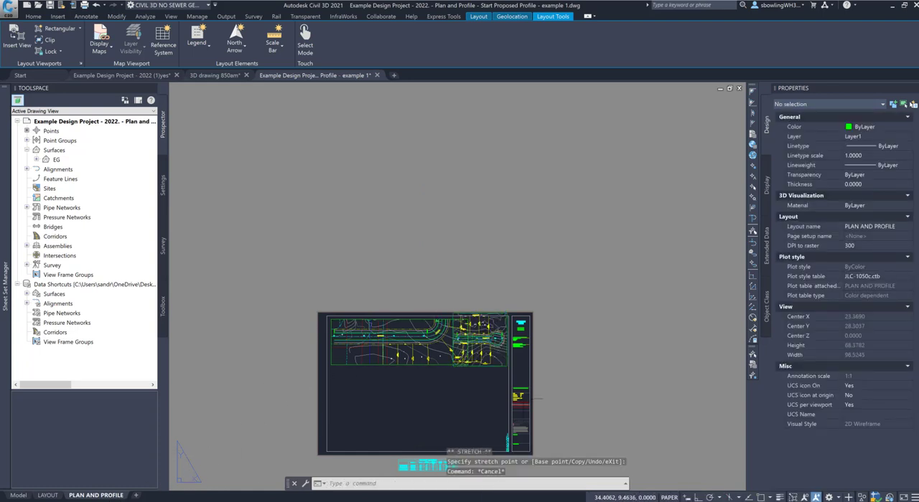
right_click(85, 498)
left_click(334, 385)
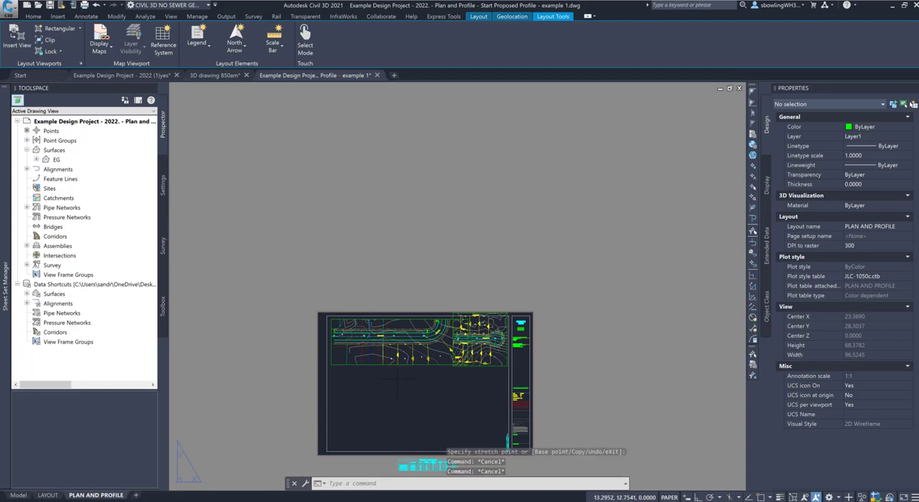
left_click(394, 377)
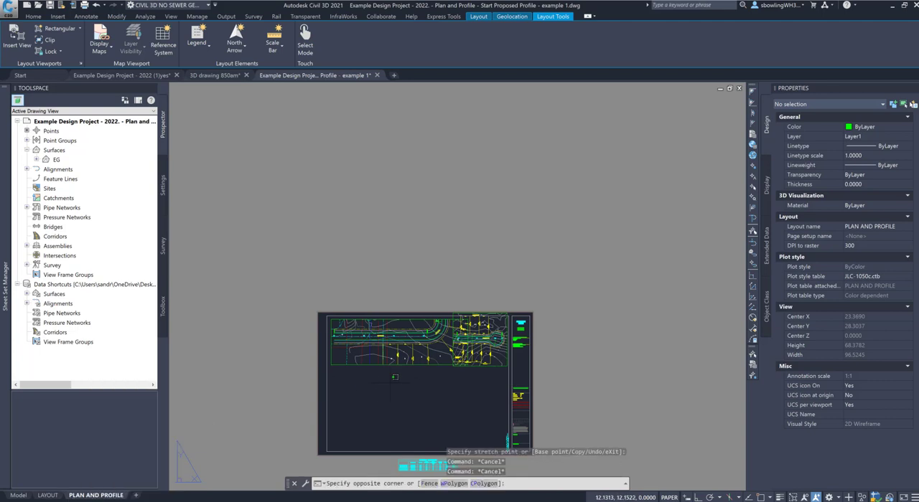
type("MV")
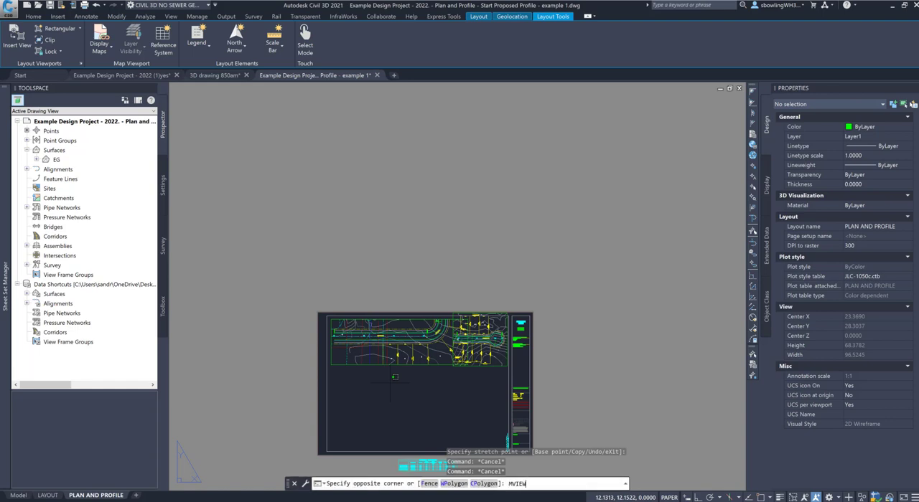
type("IEW")
key("Escape")
key("Escape")
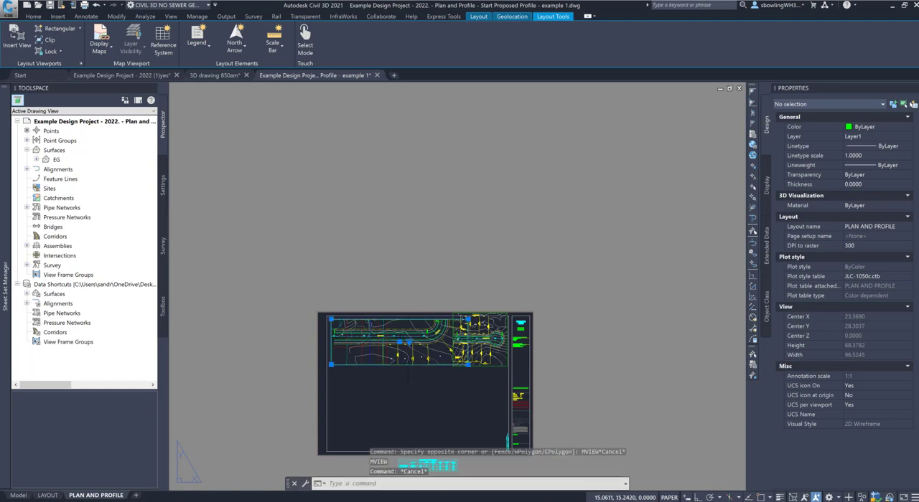
Step: Copy the first plan viewport straight down into the empty lower part of the sheet
left_click(406, 364)
key("Return")
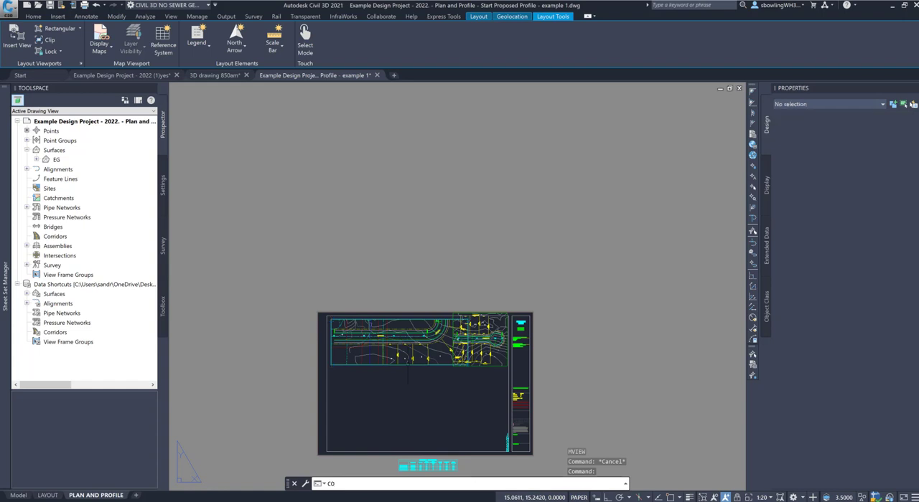
left_click(363, 353)
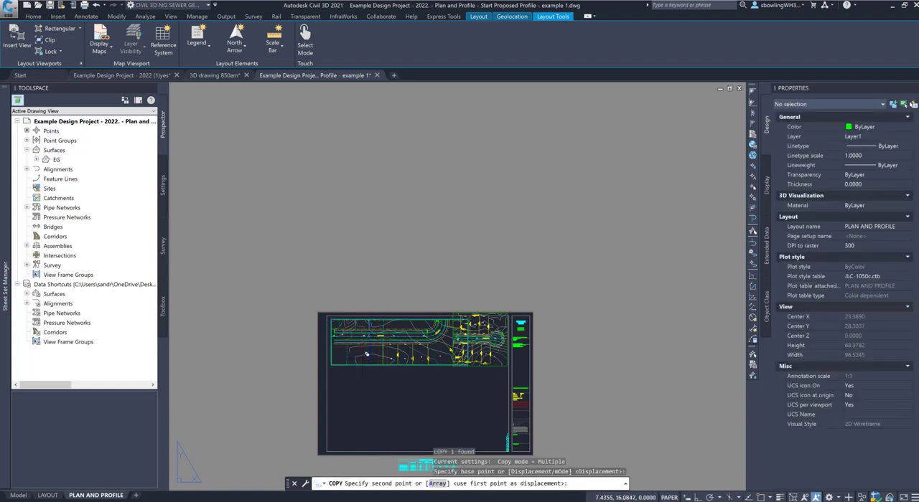
left_click(367, 432)
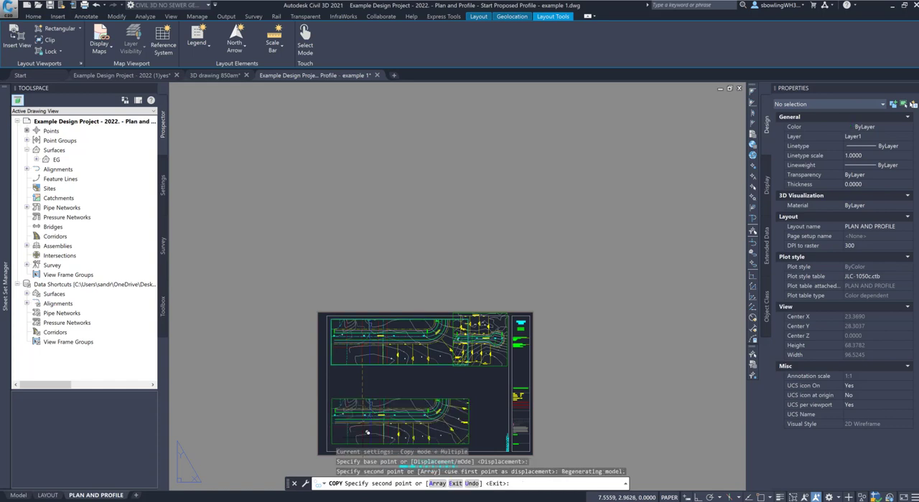
key("Escape")
Step: Stretch the lower viewport's upper-right corner far outward, making the frame about 126.9 wide by 77.1 high
left_click(408, 422)
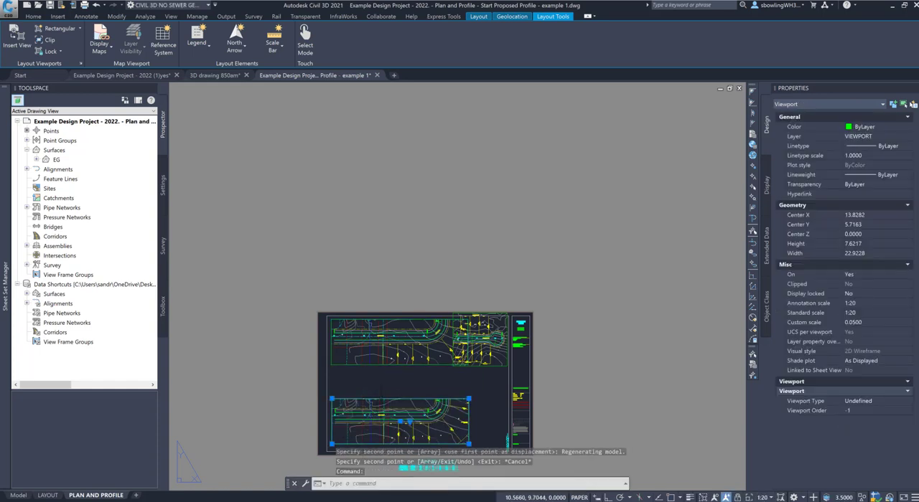
scroll(468, 398, "down", 3)
left_click(467, 398)
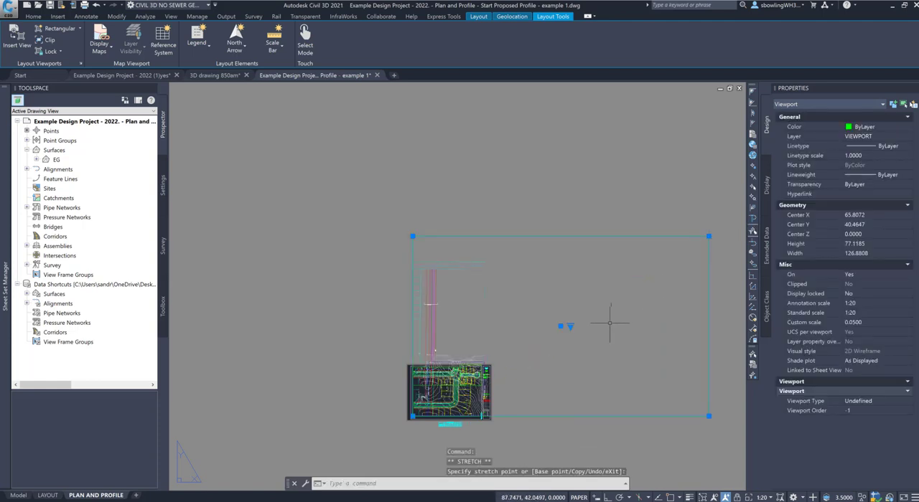
key("Escape")
Step: Activate the enlarged viewport's model space and bring the road's profile view into its frame
double_click(553, 352)
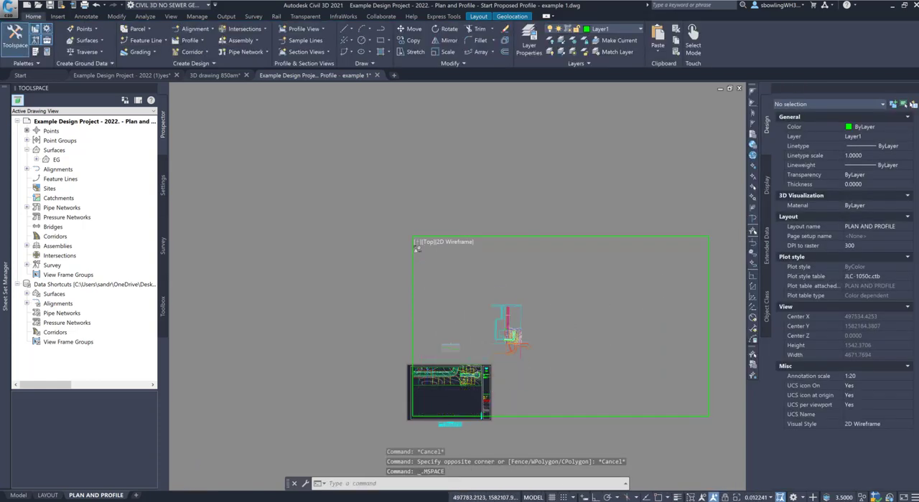
scroll(524, 330, "up", 2)
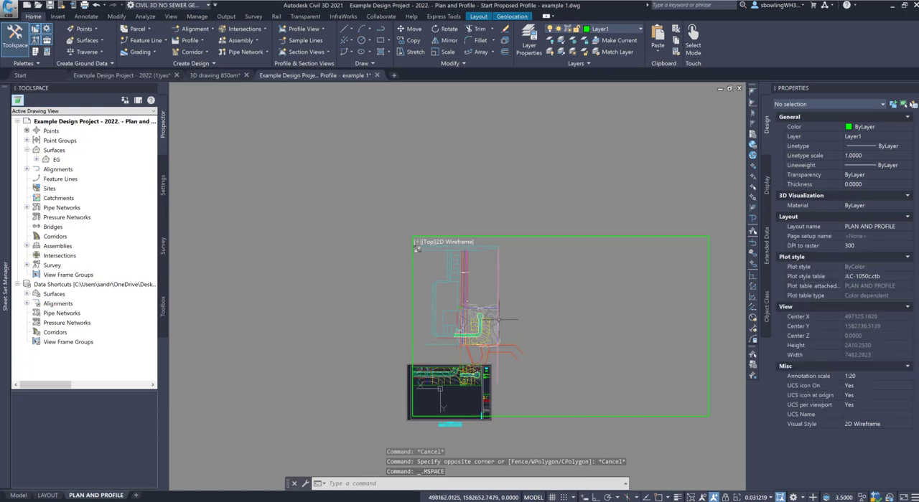
scroll(503, 323, "down", 5)
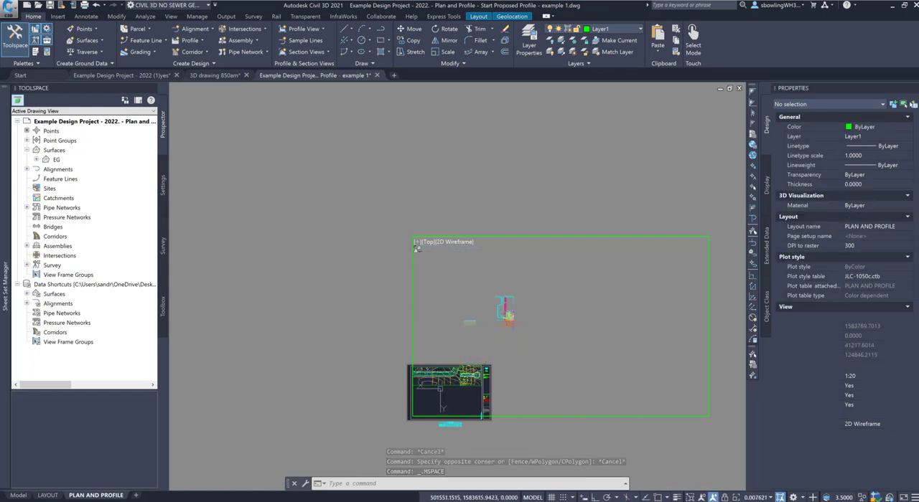
scroll(502, 322, "up", 5)
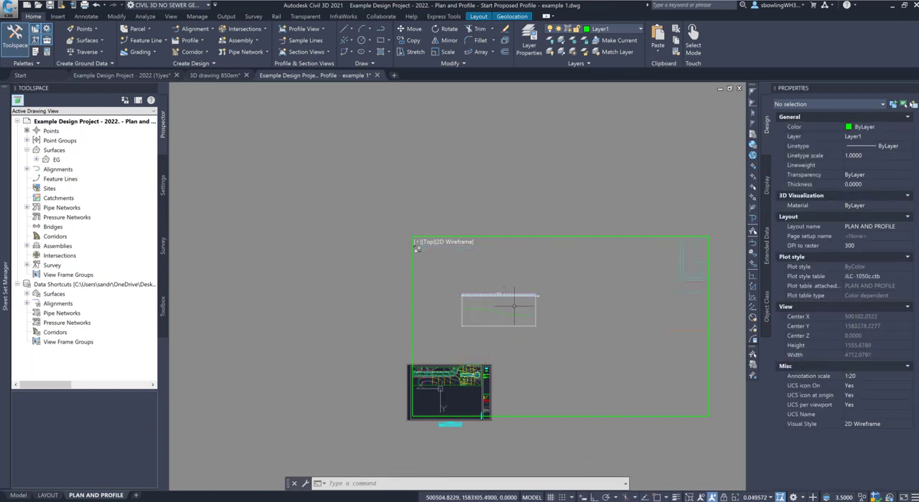
key("Escape")
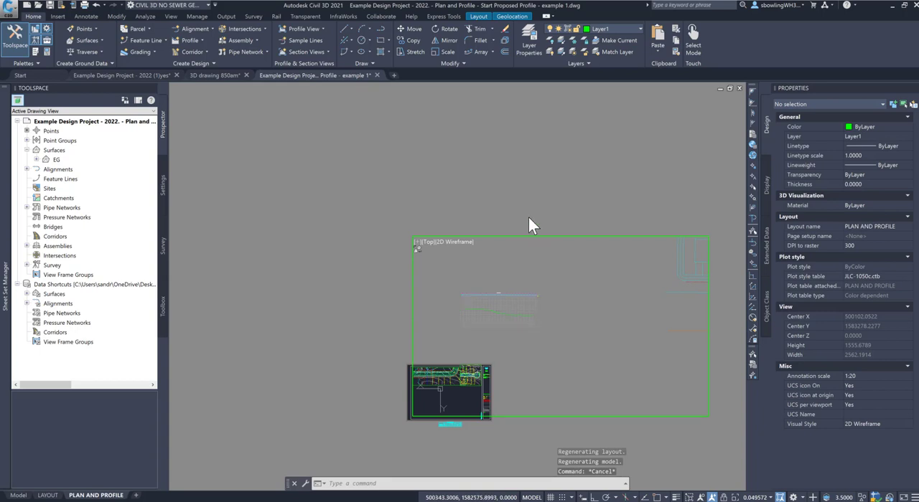
key("Escape")
key("Escape")
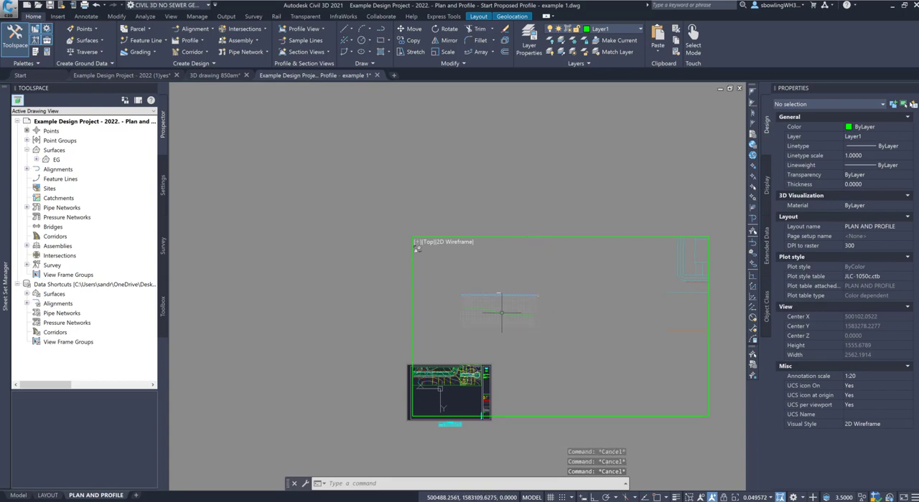
Step: Set the view twist angle inside the enlarged profile viewport to 0 with DVIEW so the profile reads upright
left_click(584, 269)
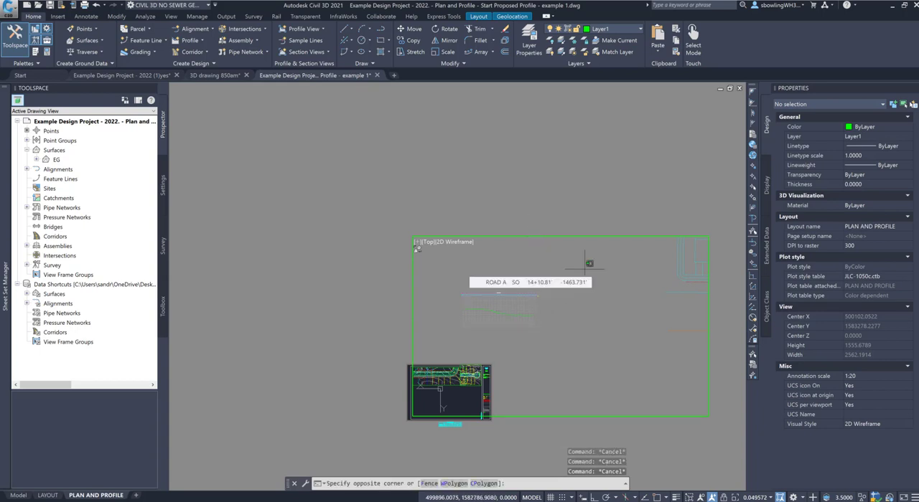
type("DVIE")
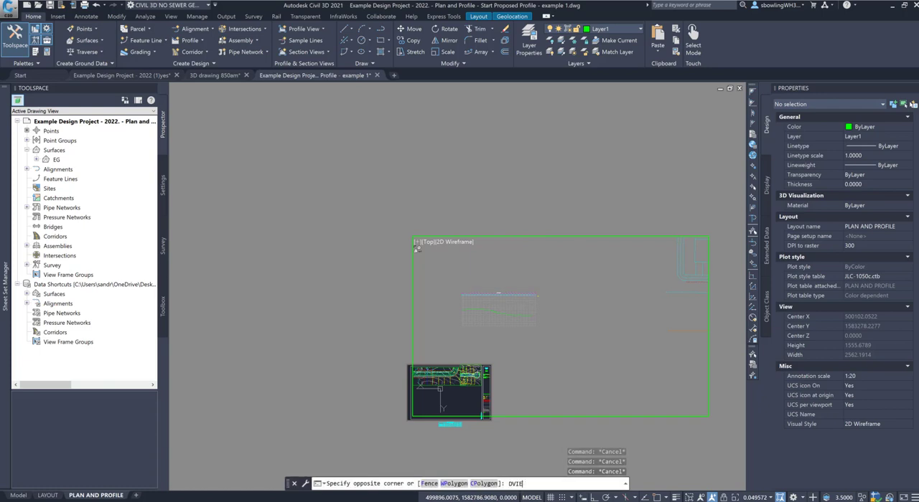
type("W")
key("Return")
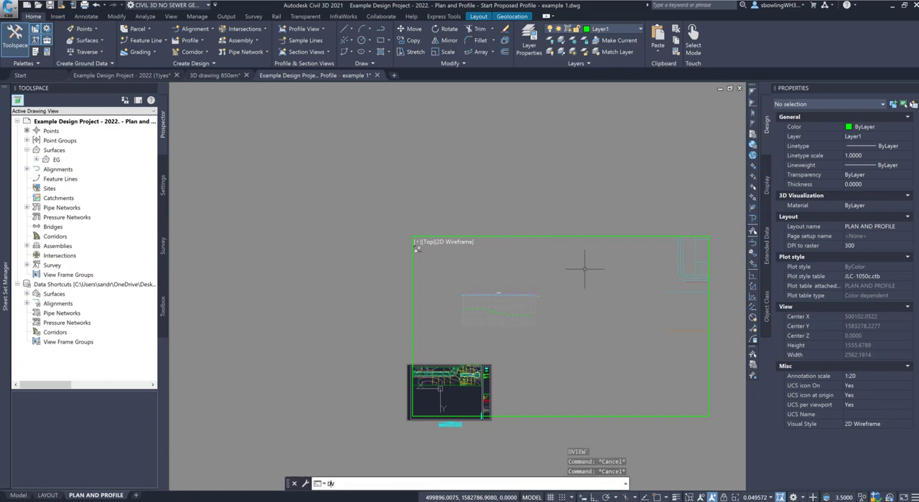
key("Return")
type("TW")
key("Return")
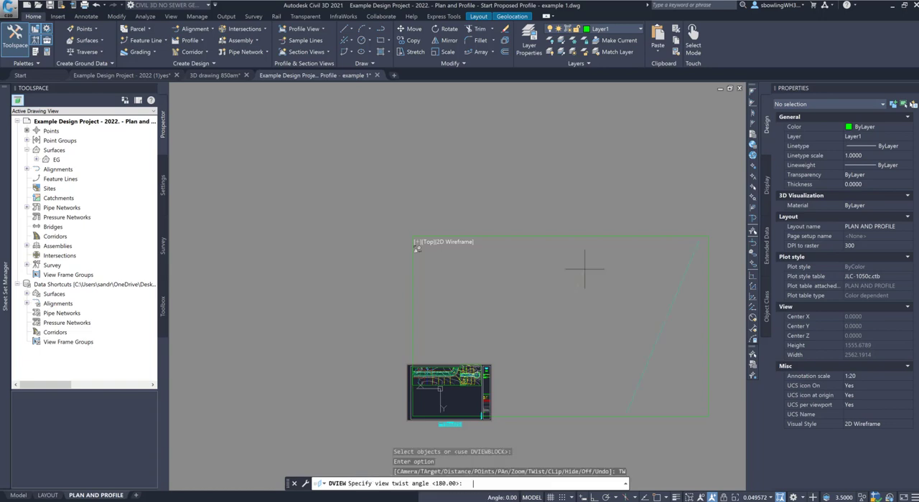
type("0")
key("Return")
key("Return")
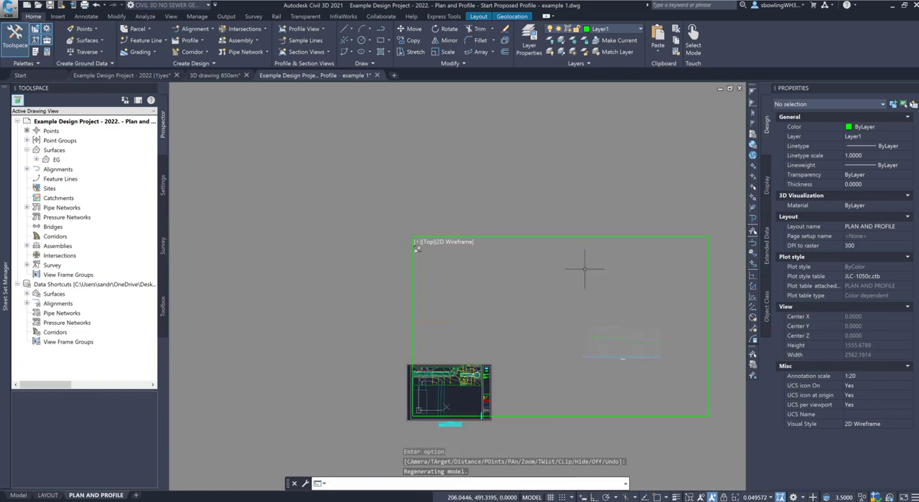
Step: Return to paper space and stretch the profile viewport's lower-left corner in to just outside the profile view's lower-left corner
double_click(619, 209)
left_click(603, 237)
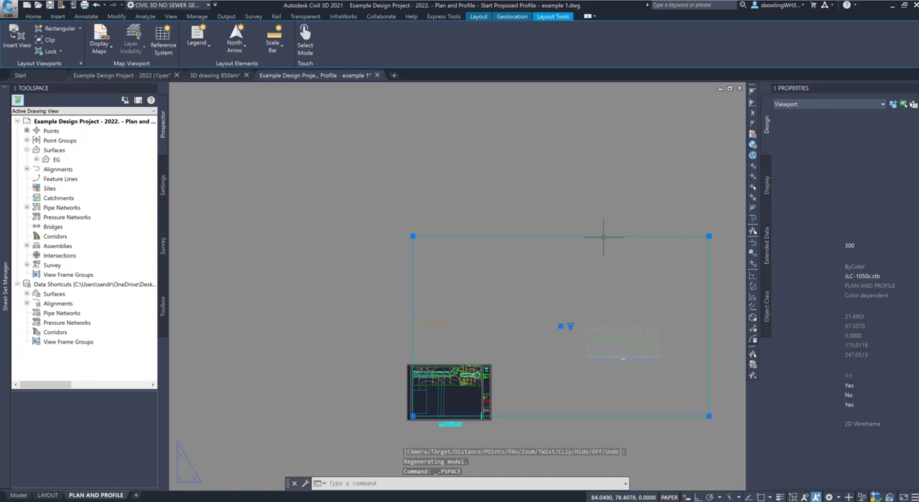
left_click(412, 416)
scroll(584, 357, "up", 5)
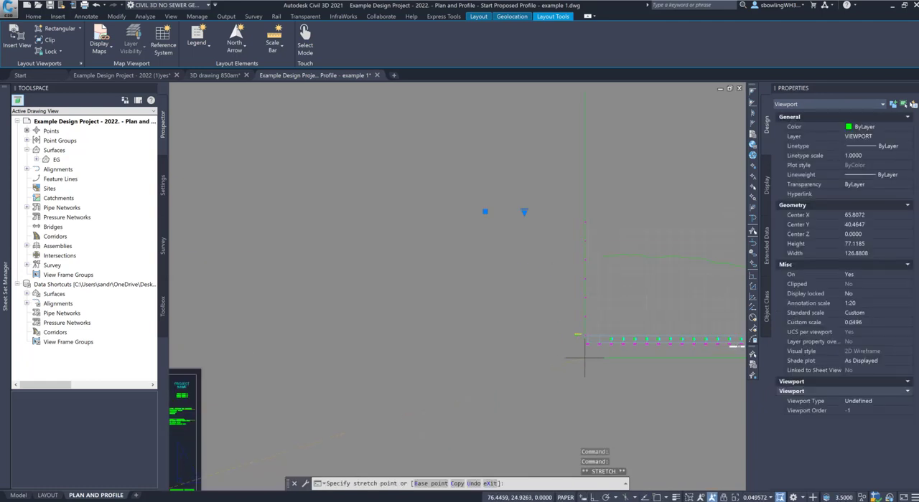
scroll(584, 348, "up", 6)
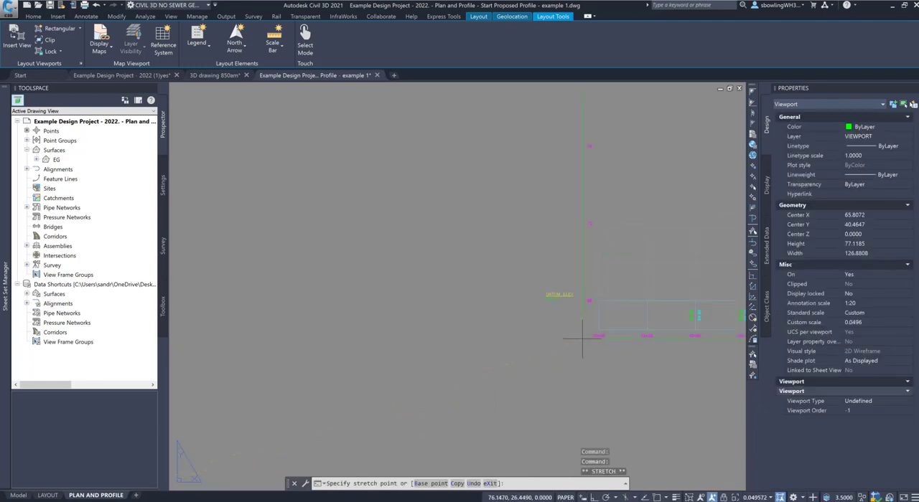
left_click(540, 343)
scroll(369, 304, "down", 5)
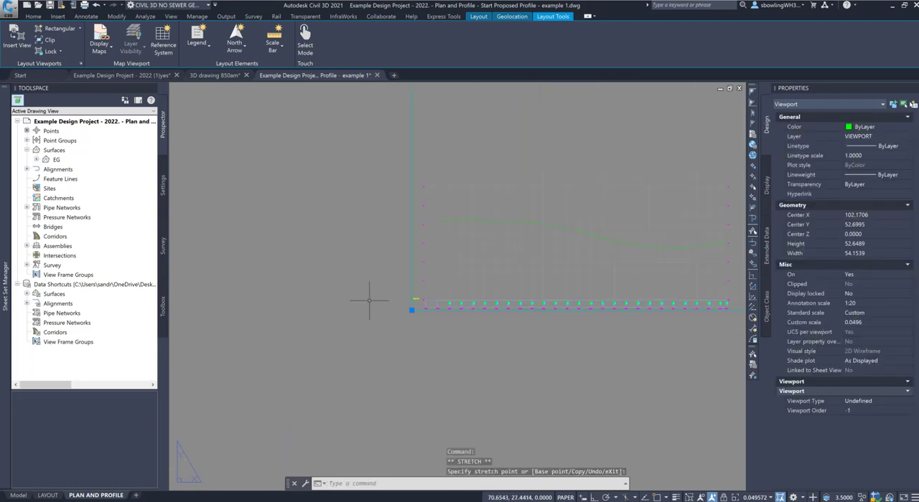
Step: Stretch the profile viewport's upper-right corner in close around the profile grid, making the frame about 35.3 wide by 14.8 high
scroll(372, 295, "down", 5)
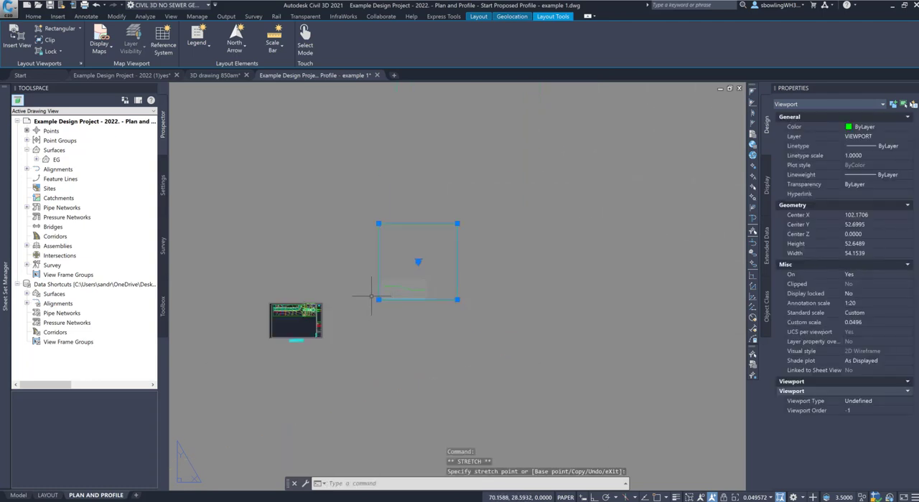
left_click(457, 224)
scroll(422, 278, "up", 5)
left_click(449, 274)
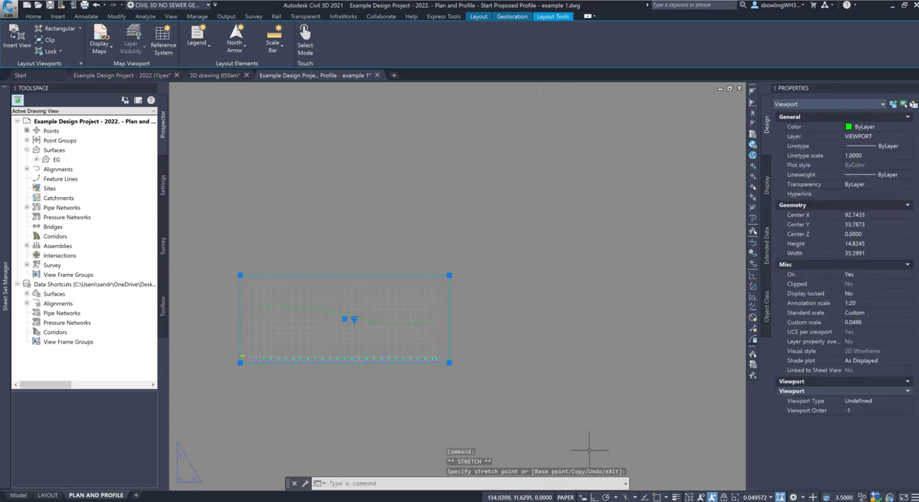
Step: Set the profile viewport's scale to 1:20 and lock its display
left_click(749, 498)
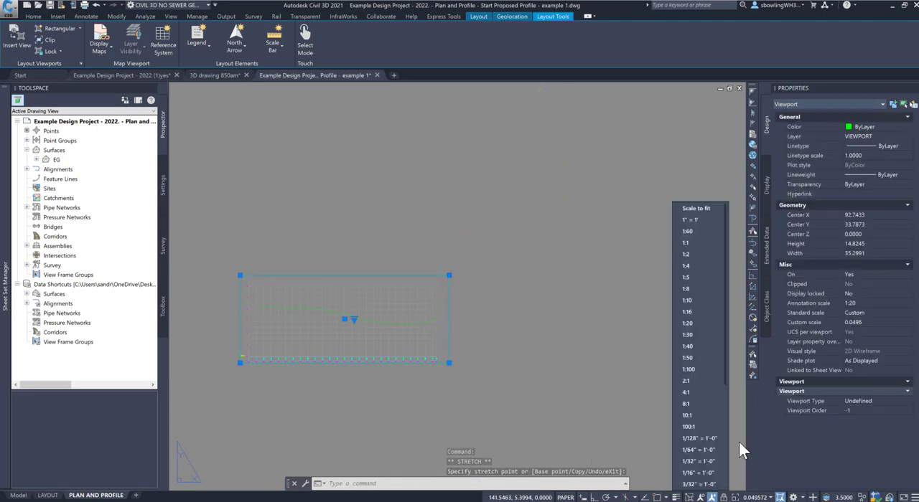
left_click(691, 323)
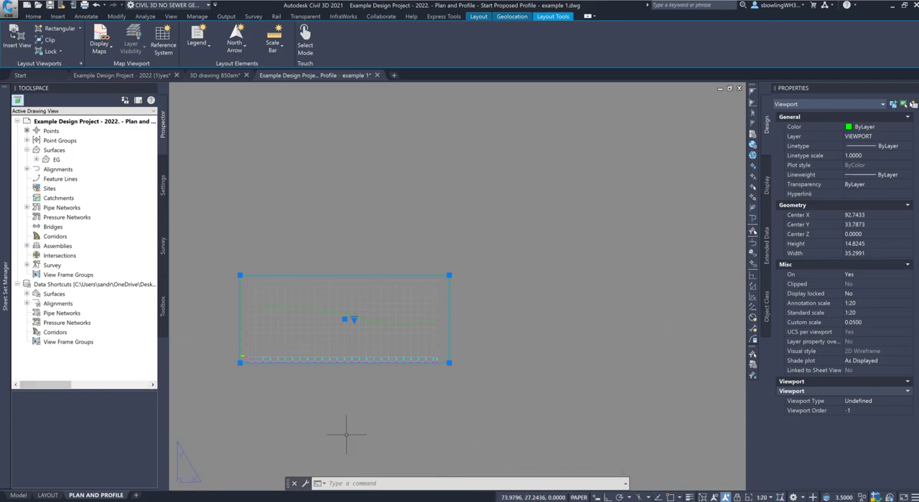
left_click(736, 497)
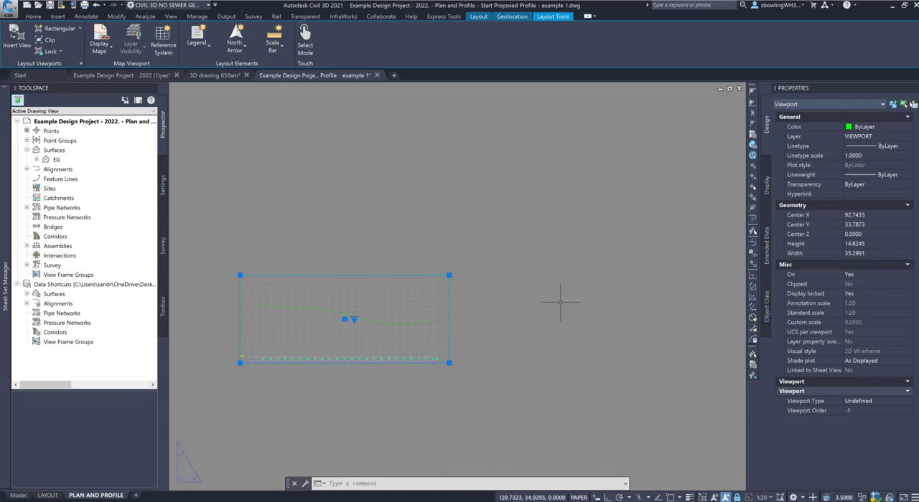
Step: Move the profile viewport onto the sheet's empty lower part and the small second plan viewport off the sheet to its upper right
scroll(534, 231, "down", 4)
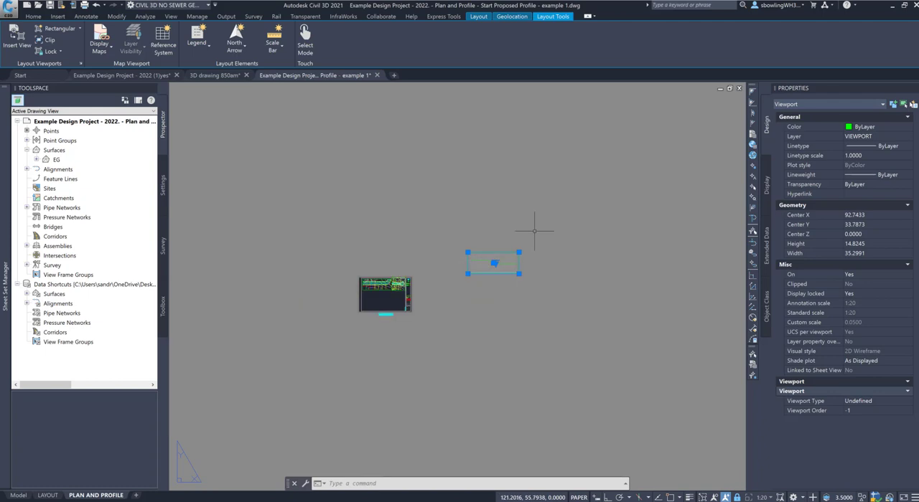
left_click(493, 263)
scroll(381, 295, "up", 6)
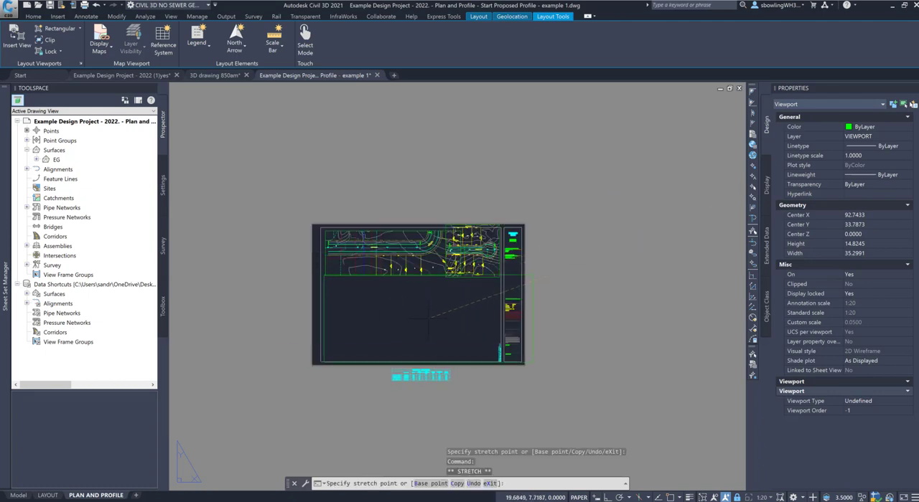
left_click(429, 316)
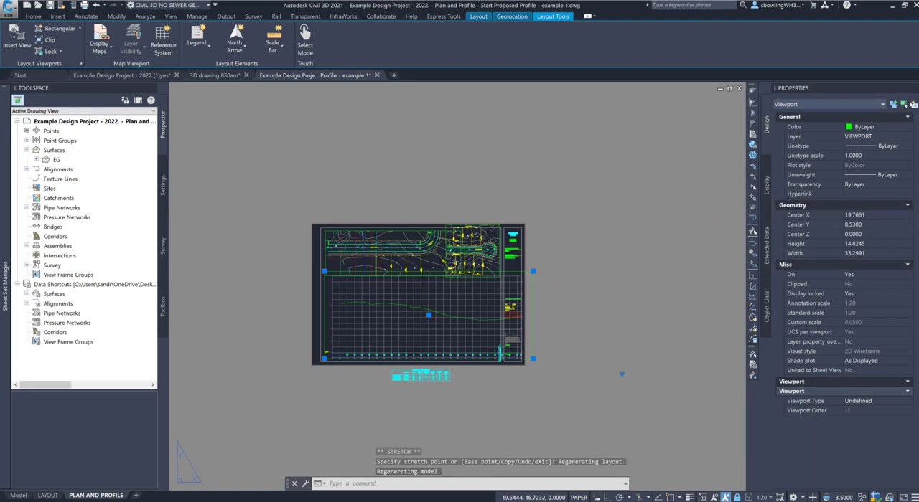
left_click(463, 225)
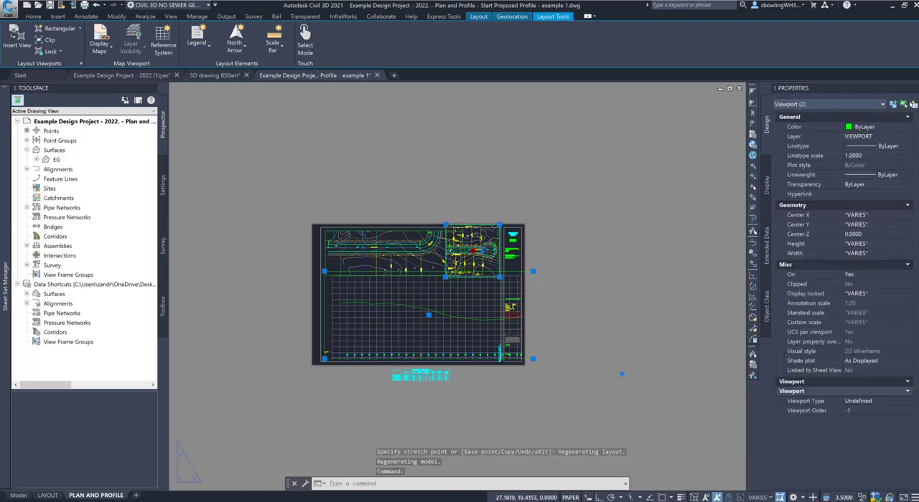
left_click(474, 250)
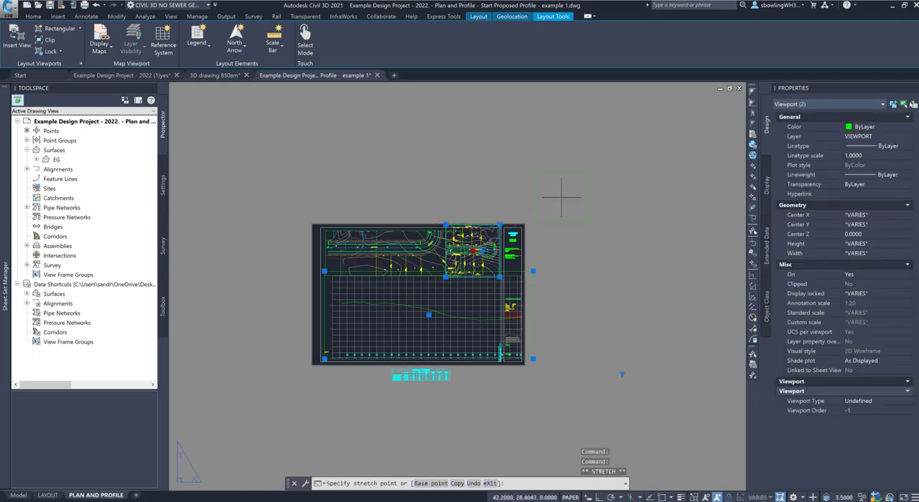
Step: Stretch the profile viewport's lower-right corner inward to just past station 14+00, using the Nearest snap, so it clears the title block
left_click(532, 359)
scroll(481, 369, "up", 5)
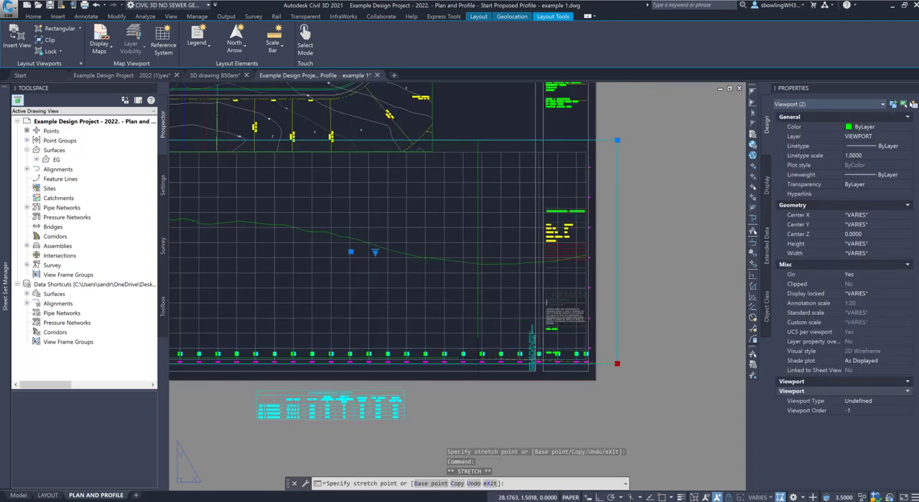
scroll(426, 351, "up", 2)
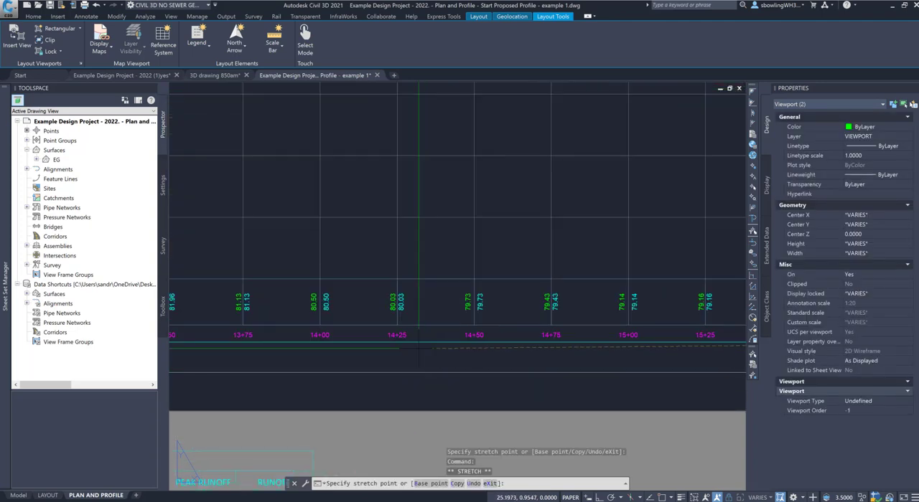
scroll(366, 351, "down", 2)
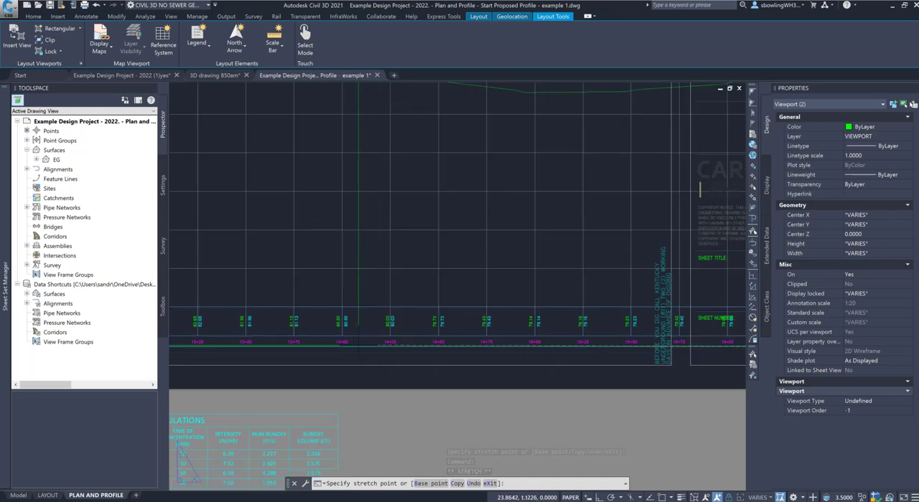
right_click(358, 327, "shift")
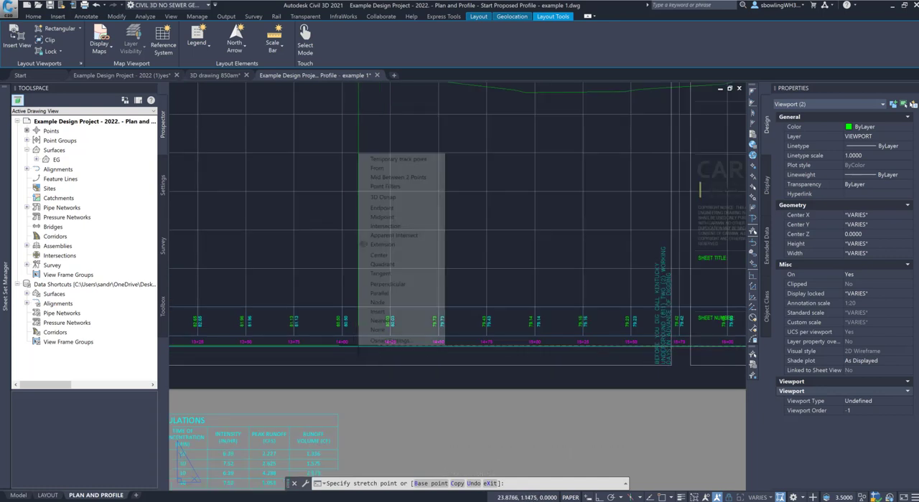
left_click(381, 320)
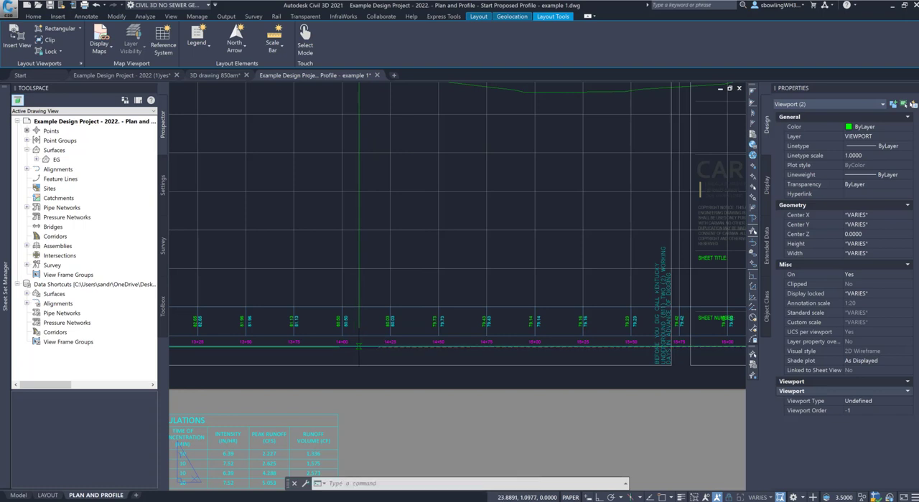
scroll(388, 348, "down", 4)
scroll(396, 356, "down", 4)
scroll(351, 275, "up", 2)
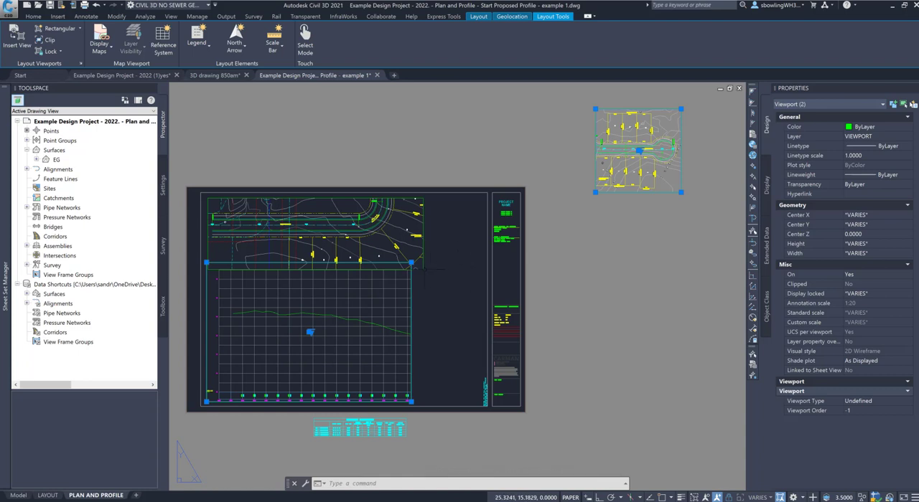
Step: Stretch the first plan viewport's lower-right corner up clear of the profile viewport, making it about 23.0 wide by 6.0 high
left_click(417, 267)
left_click(422, 269)
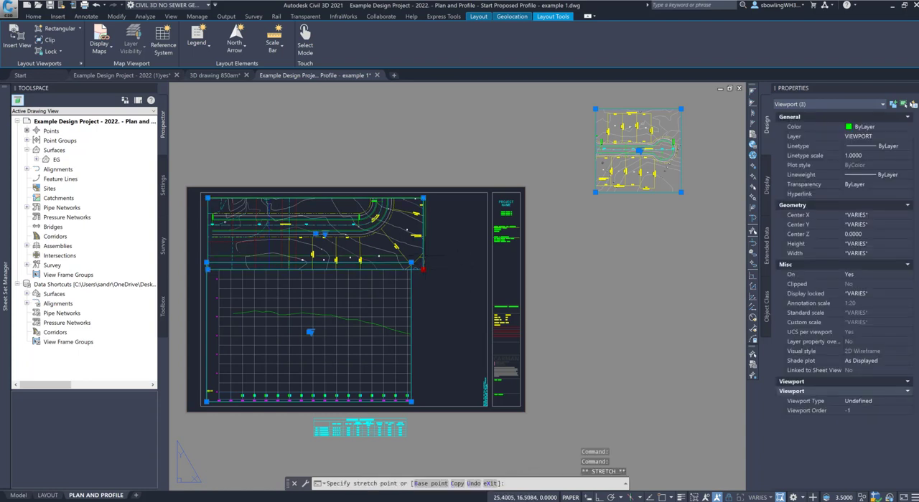
left_click(424, 254)
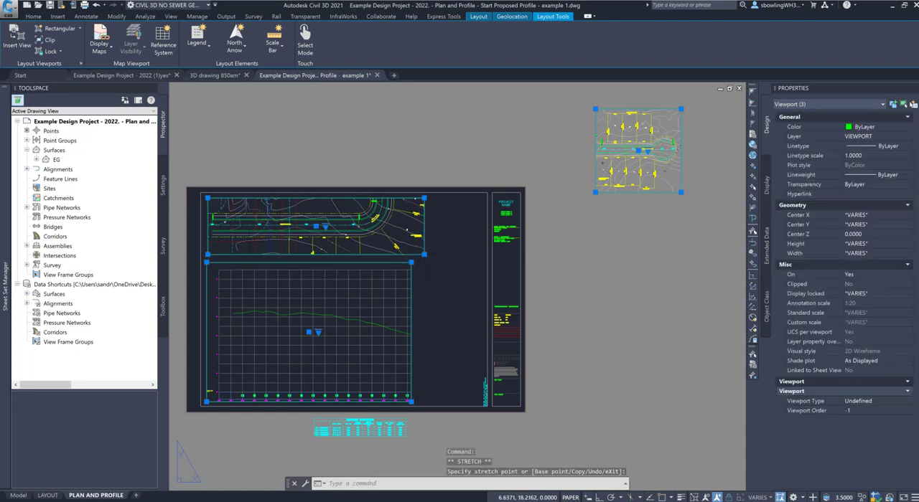
scroll(205, 244, "up", 4)
key("Escape")
key("Escape")
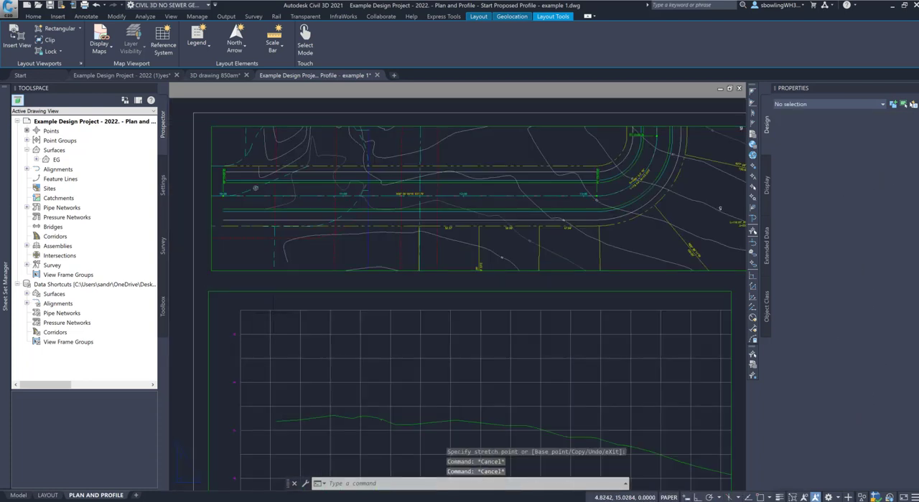
Step: Draw a vertical guide polyline about 14.5 long with Ortho on, from the profile grid's upper-left corner up past the sheet
type("p")
key("Return")
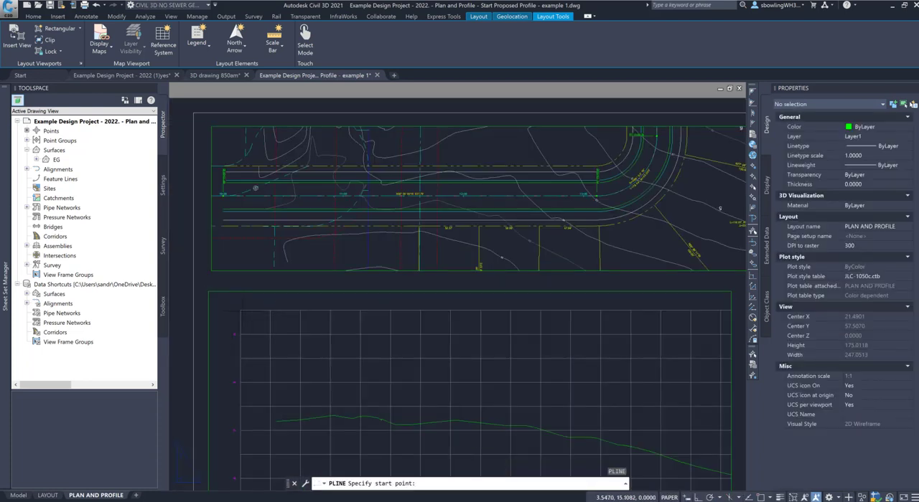
left_click(240, 310)
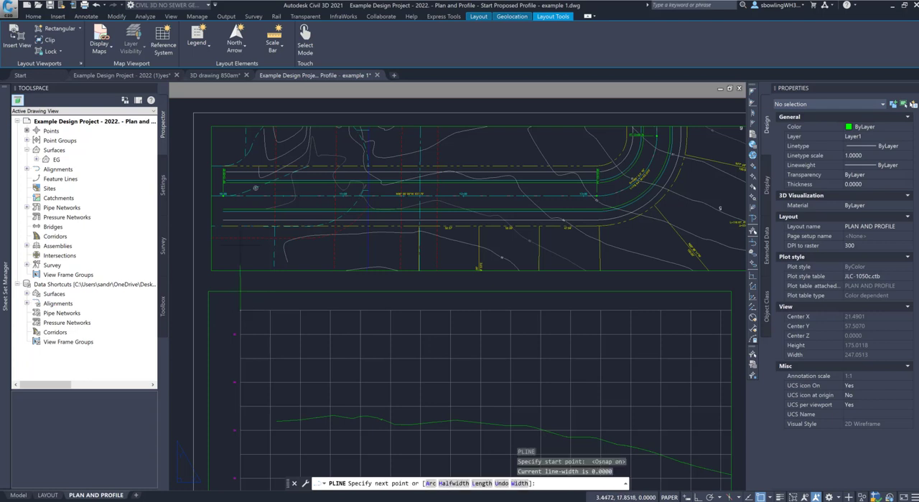
scroll(235, 259, "down", 6)
key("F8")
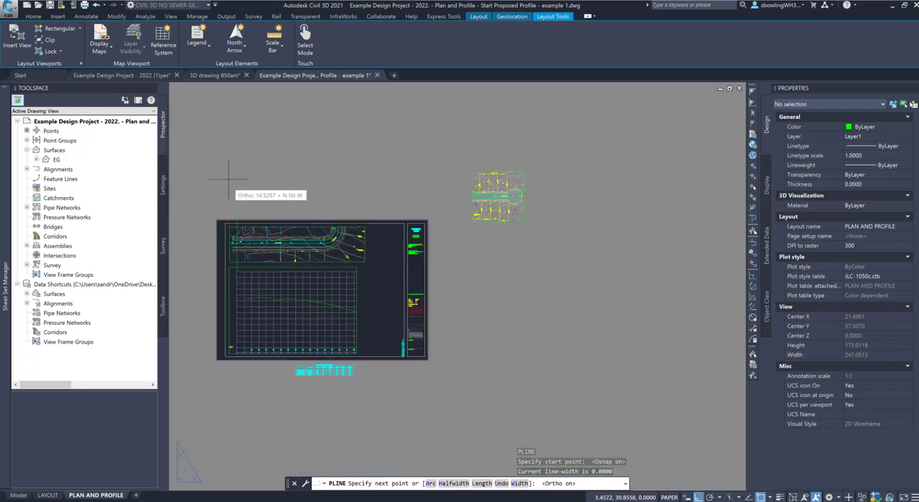
left_click(228, 179)
key("Escape")
Step: Move the first plan viewport horizontally so the road's 10+00 start line meets the vertical guide line, using the Perpendicular snap
scroll(232, 257, "up", 2)
scroll(233, 257, "up", 2)
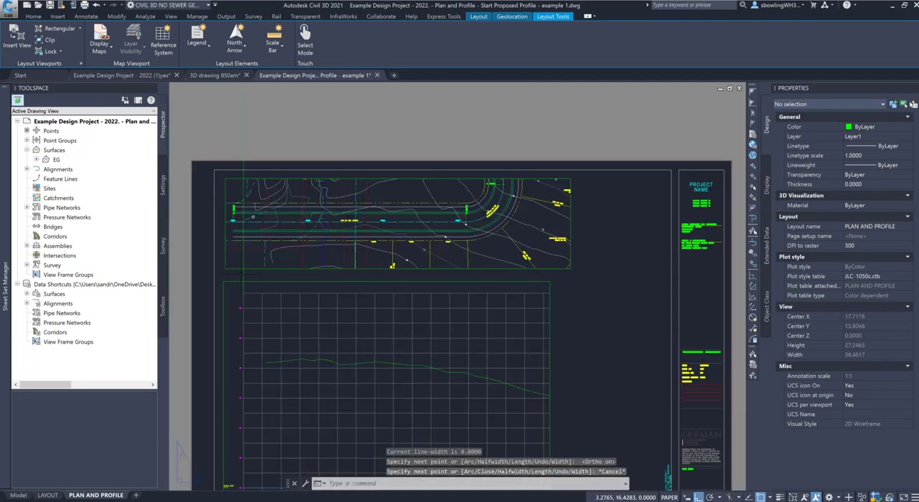
left_click(244, 178)
type("M")
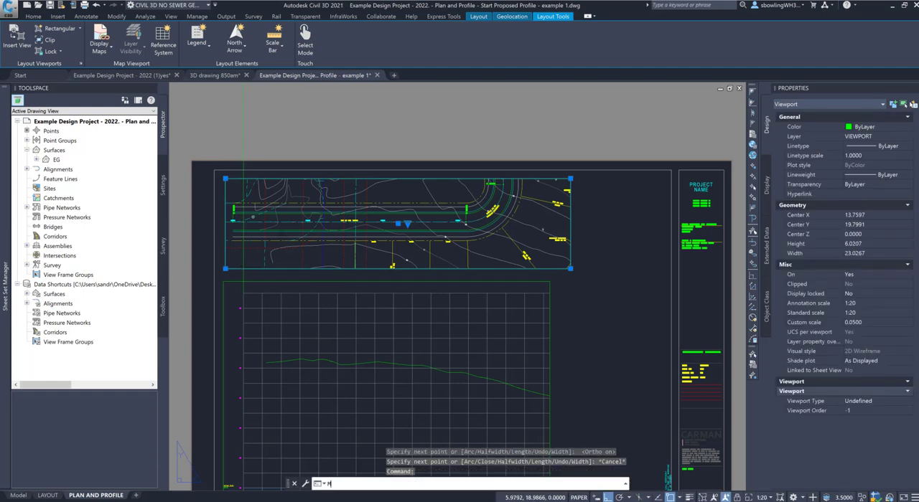
key("Return")
scroll(247, 216, "up", 2)
scroll(258, 222, "up", 2)
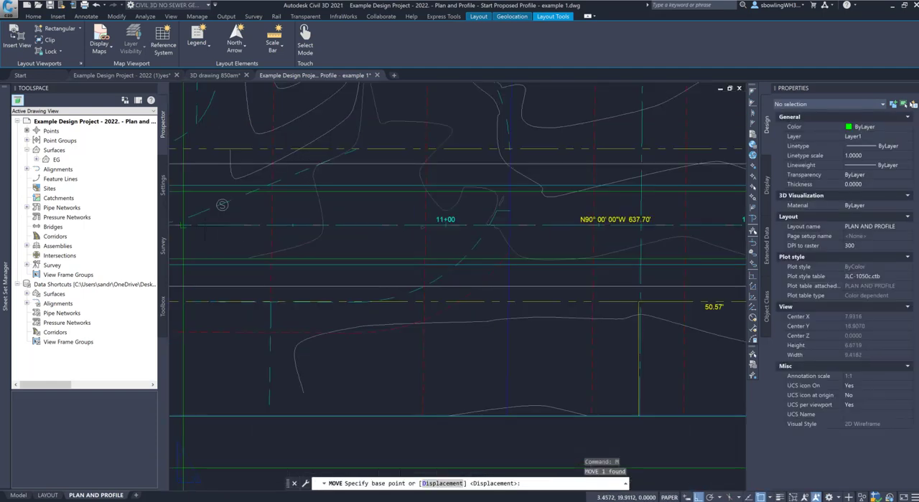
scroll(226, 222, "down", 2)
scroll(177, 226, "up", 3)
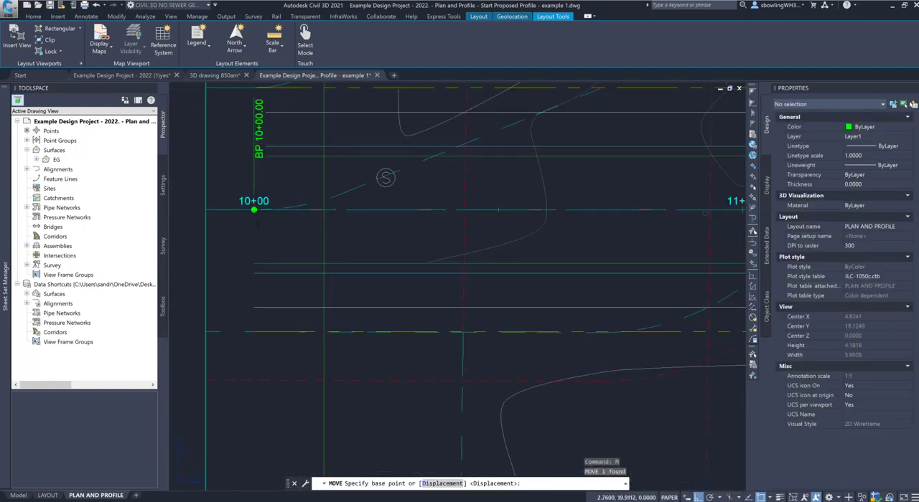
left_click(256, 188)
right_click(281, 199, "shift")
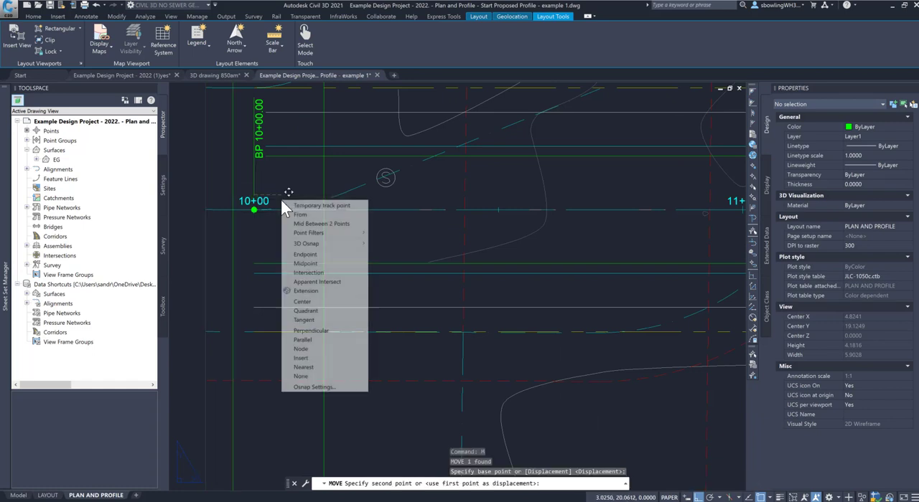
left_click(309, 331)
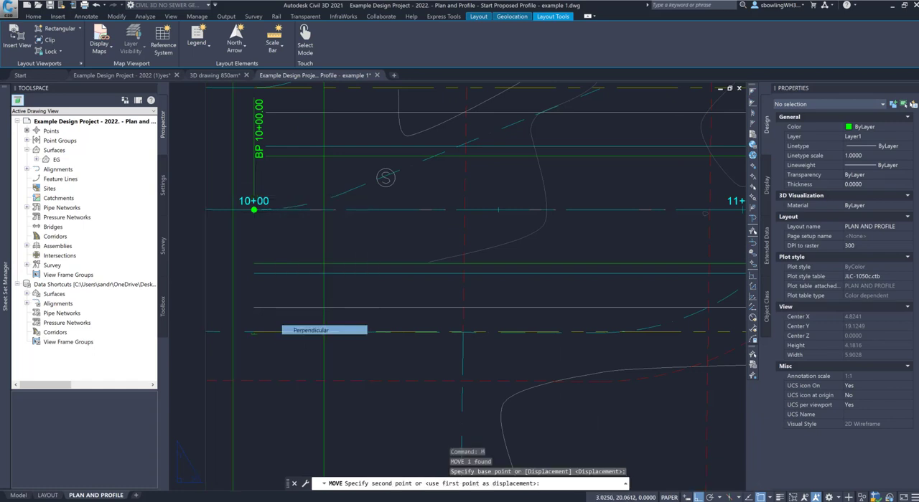
left_click(327, 187)
scroll(324, 205, "down", 5)
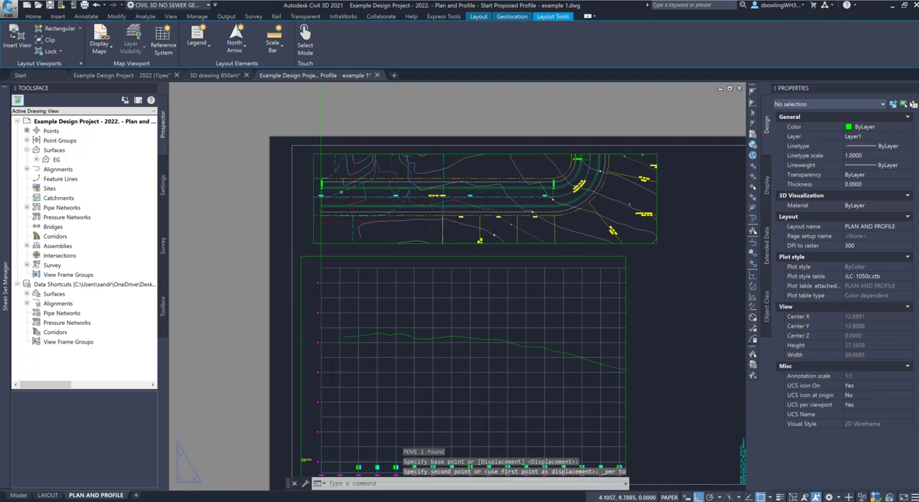
scroll(342, 385, "down", 1)
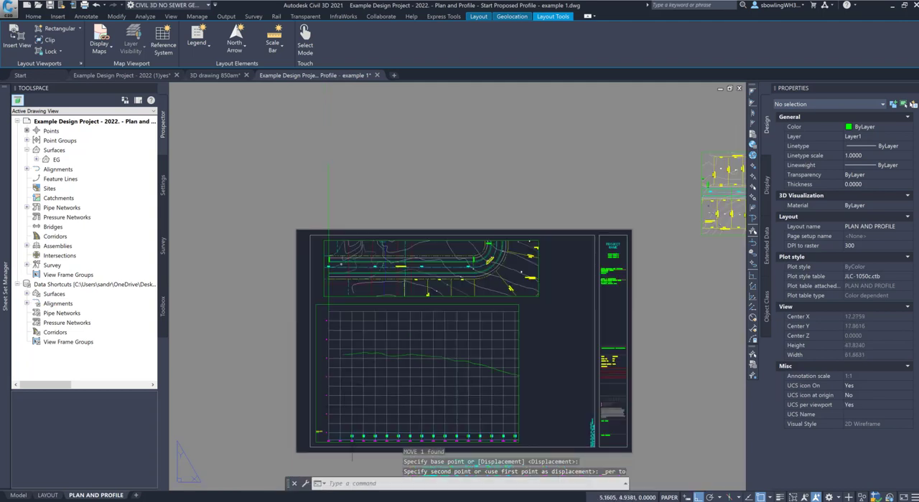
scroll(358, 441, "up", 5)
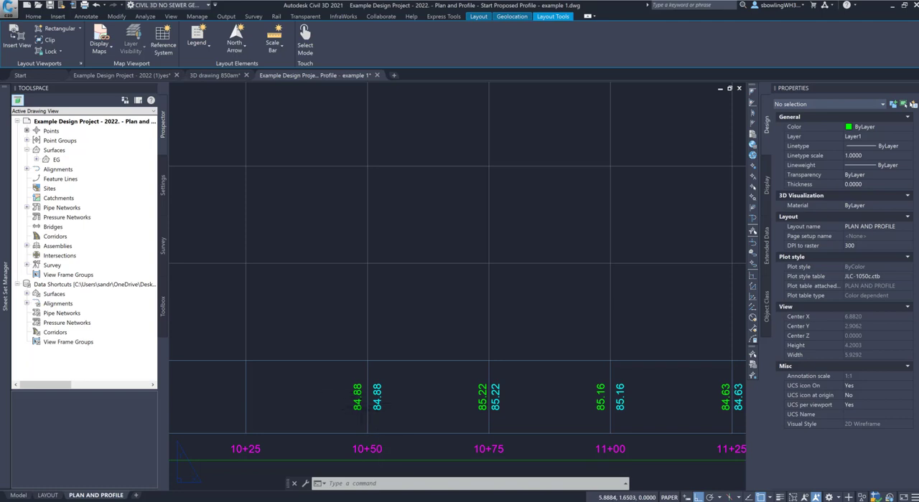
Step: Examine how the road stations in the first plan viewport line up with the profile stations, briefly activating the viewport and returning to paper space
scroll(365, 399, "down", 5)
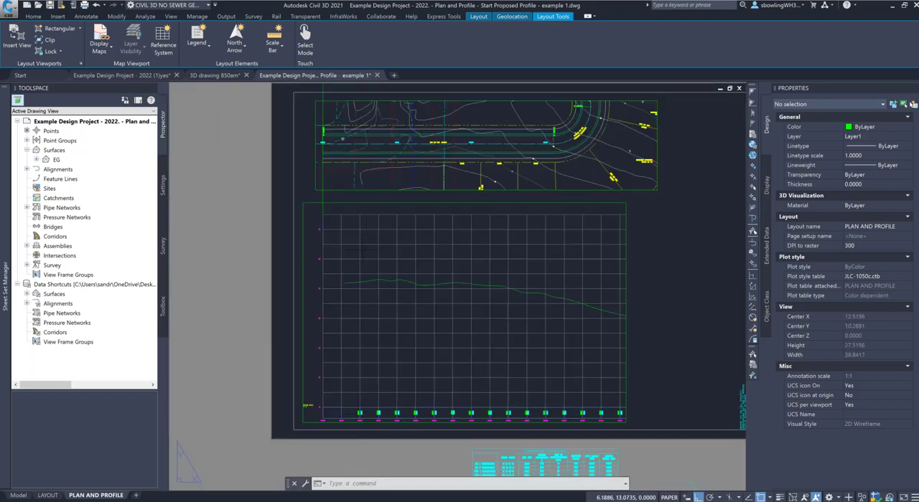
scroll(342, 139, "down", 3)
scroll(362, 172, "up", 6)
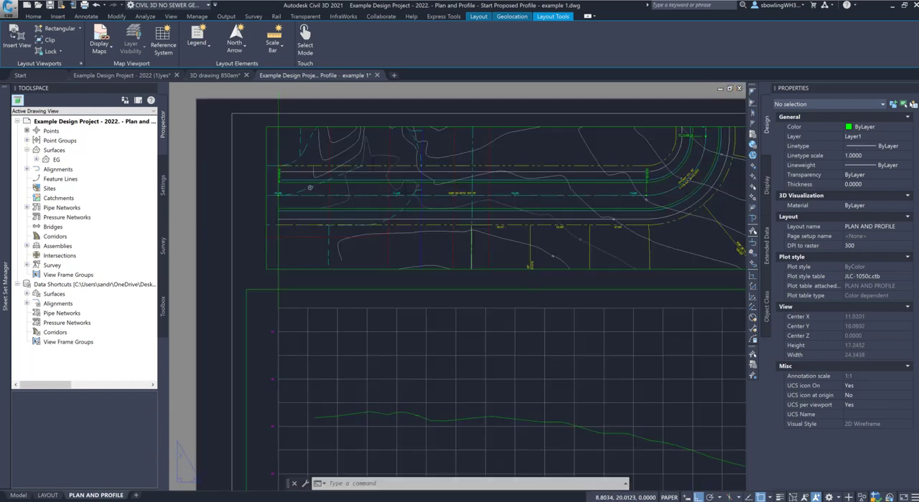
scroll(415, 208, "up", 2)
scroll(271, 172, "up", 2)
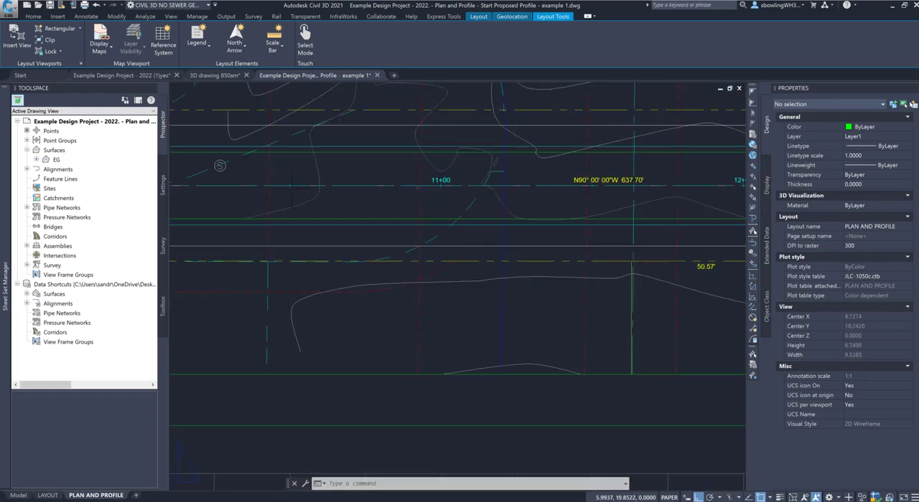
scroll(300, 206, "up", 4)
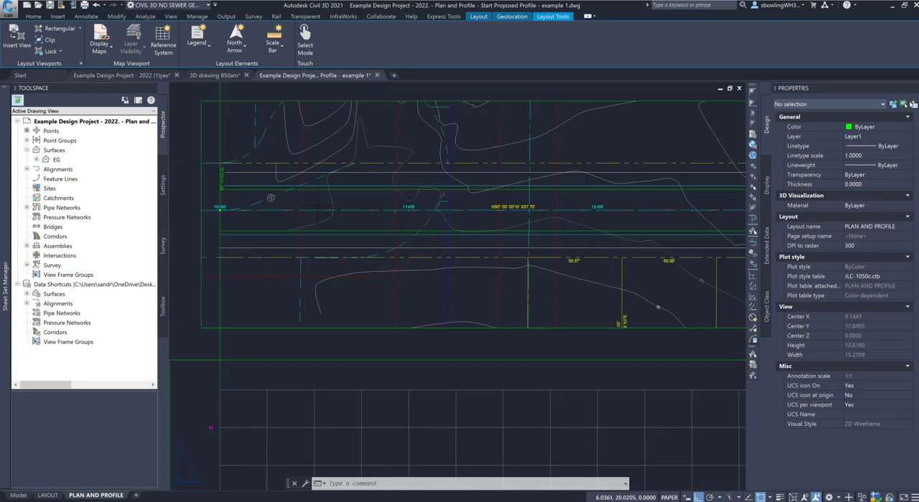
double_click(316, 212)
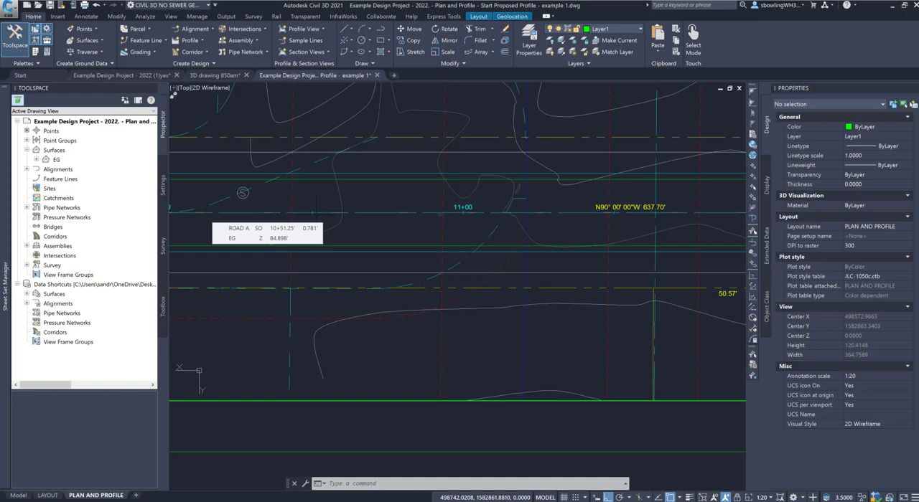
double_click(415, 431)
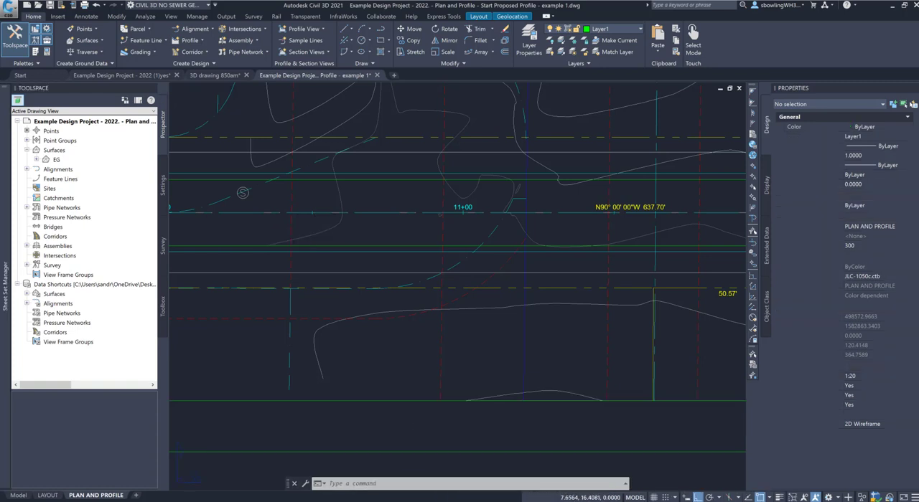
Step: Erase the vertical guide polyline that extends above the sheet
scroll(391, 254, "down", 2)
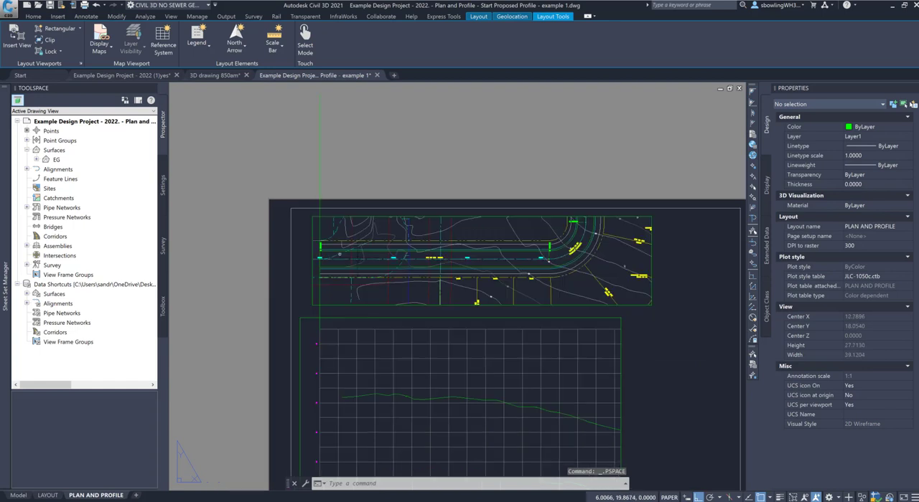
key("Escape")
left_click(364, 181)
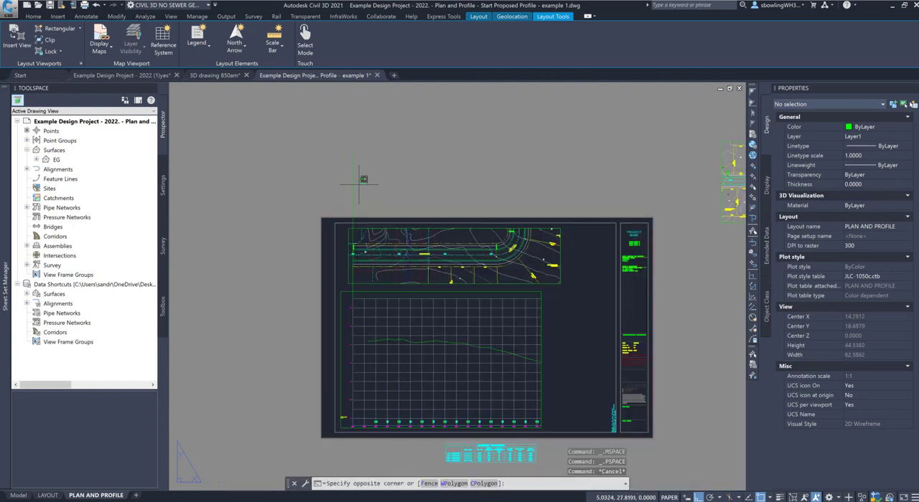
left_click(303, 180)
key("Delete")
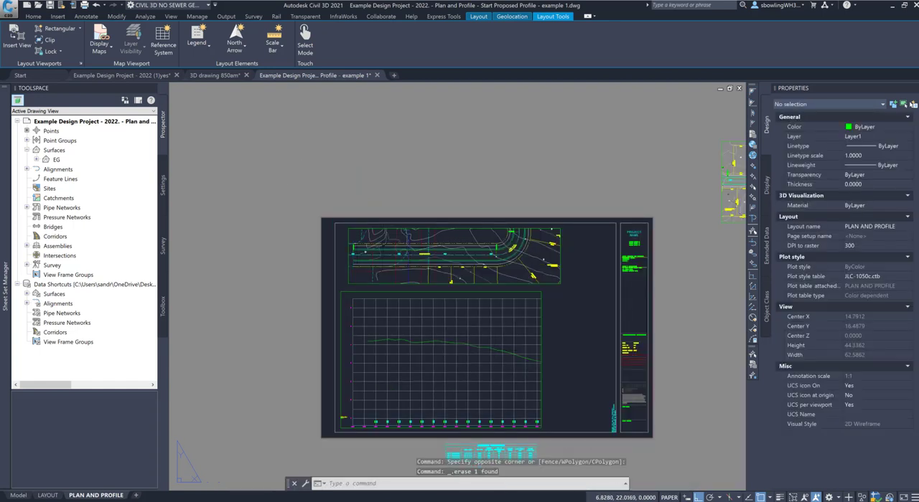
Step: Check station 12+00 in the plan against the profile with a temporary vertical polyline from the profile grid's top edge, without keeping it
type("pl")
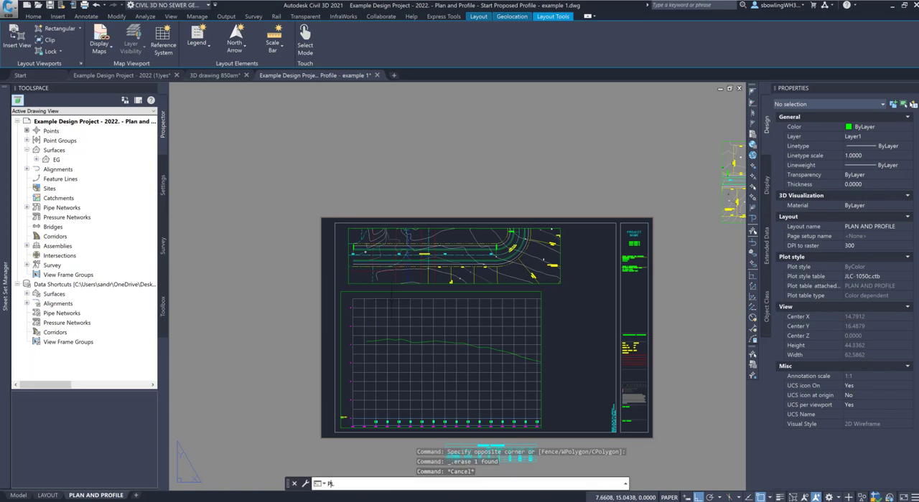
key("Return")
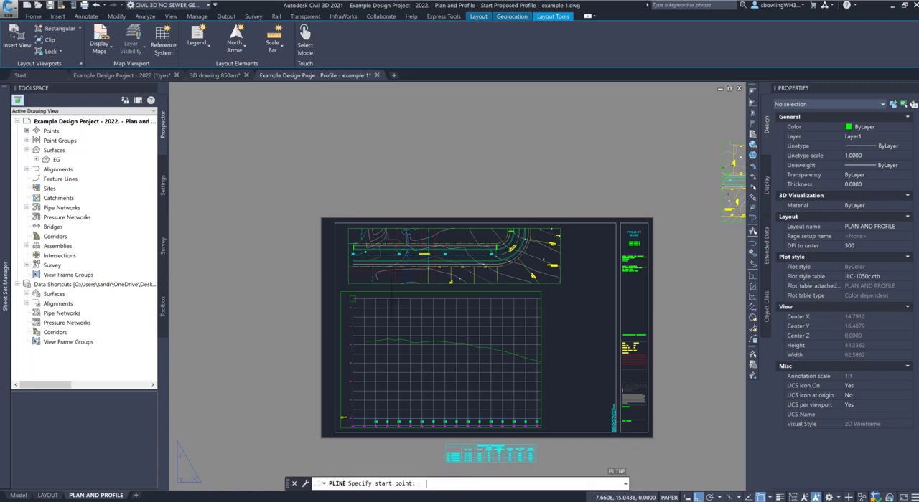
left_click(445, 298)
scroll(445, 276, "up", 5)
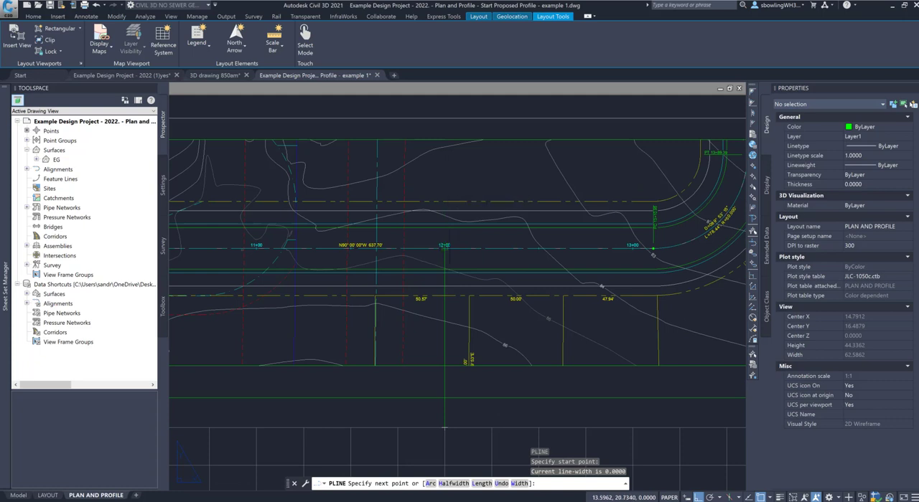
scroll(445, 428, "down", 6)
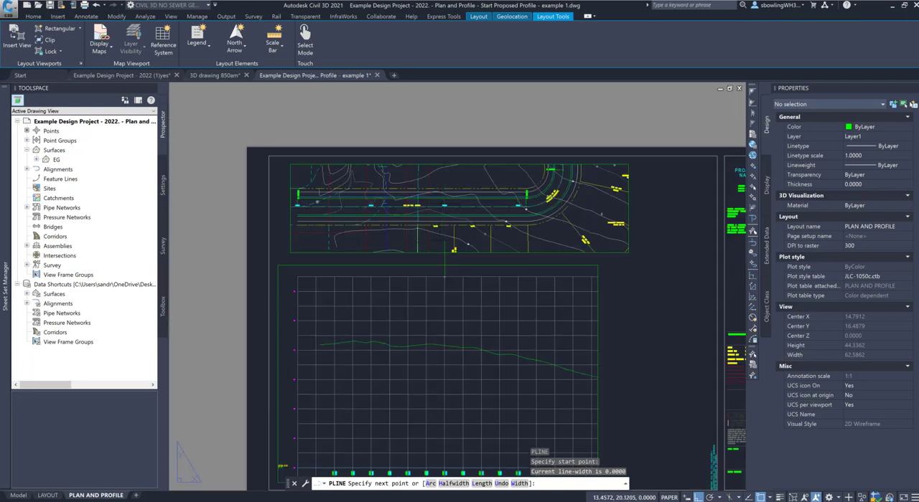
scroll(455, 445, "up", 6)
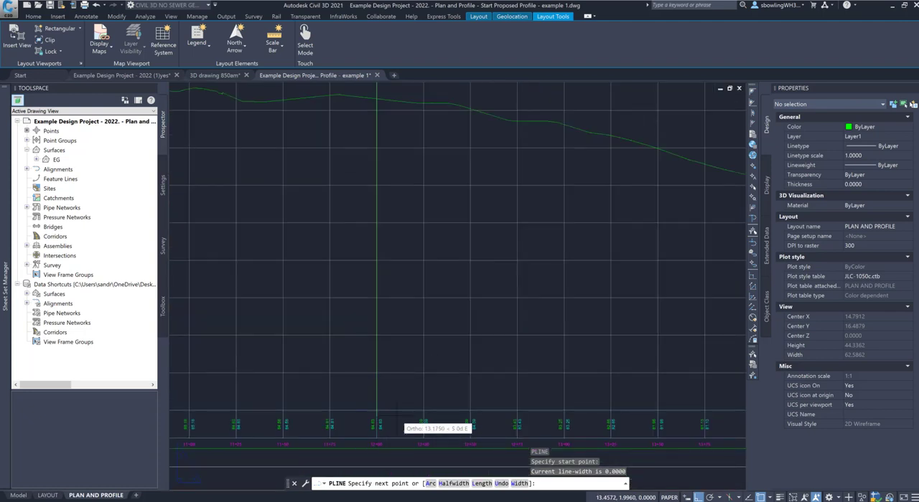
key("Escape")
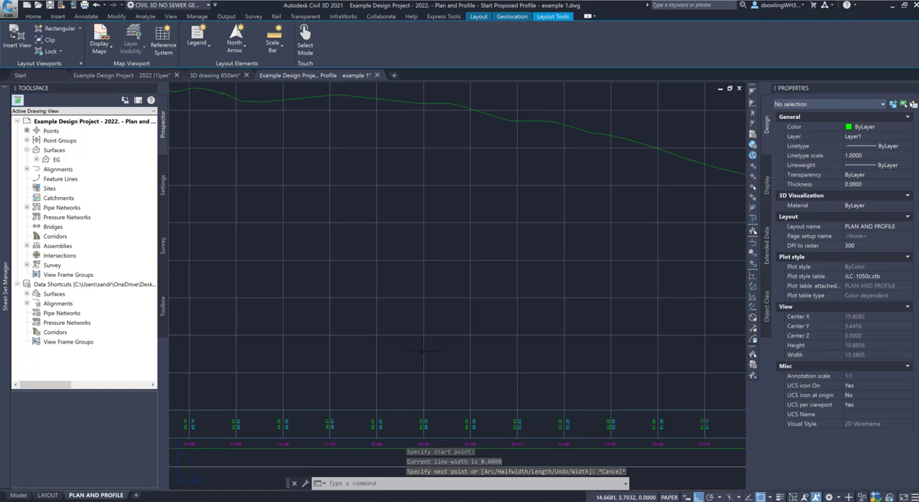
Step: Examine the road's curve start and end near stations 13+00 to 14+00 in the plan viewport against the profile's station labels
scroll(449, 380, "down", 6)
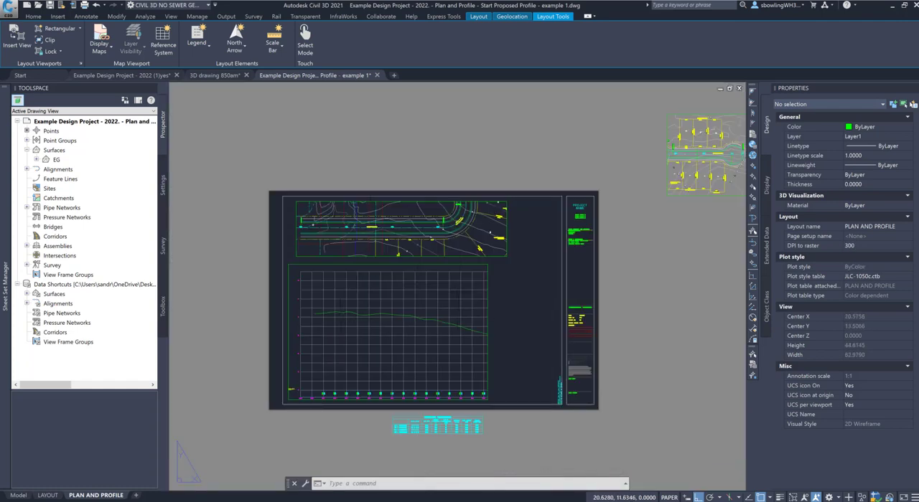
scroll(442, 227, "up", 5)
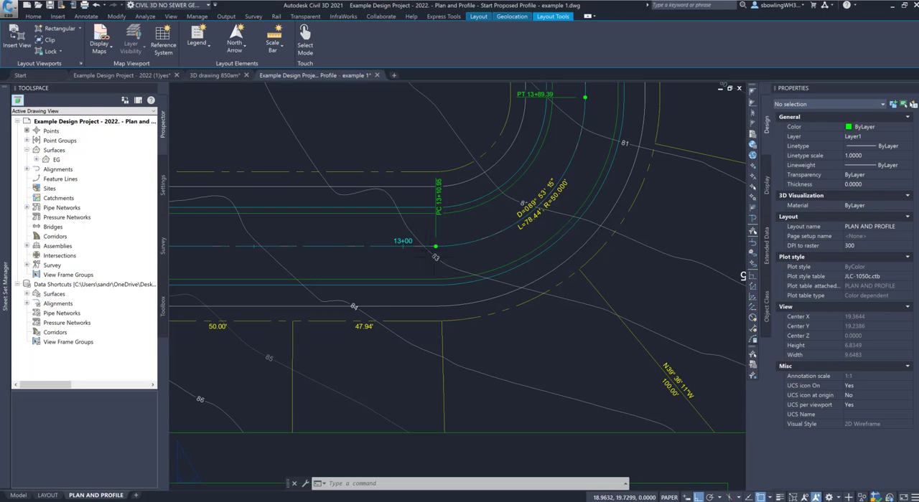
scroll(410, 223, "down", 2)
scroll(410, 224, "down", 4)
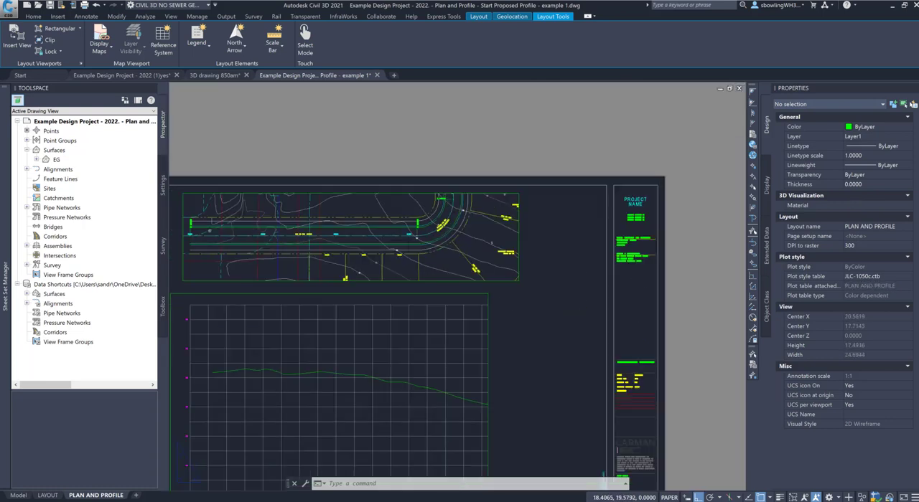
scroll(396, 423, "up", 5)
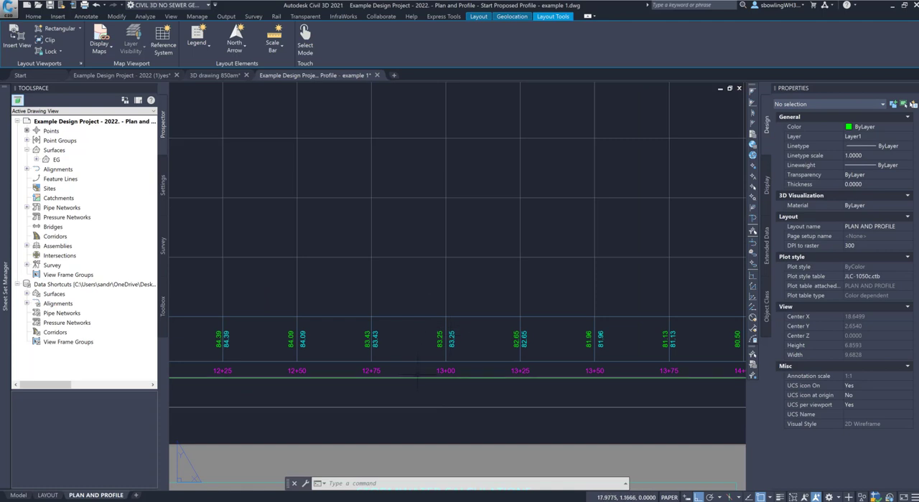
scroll(420, 345, "down", 5)
scroll(352, 317, "up", 2)
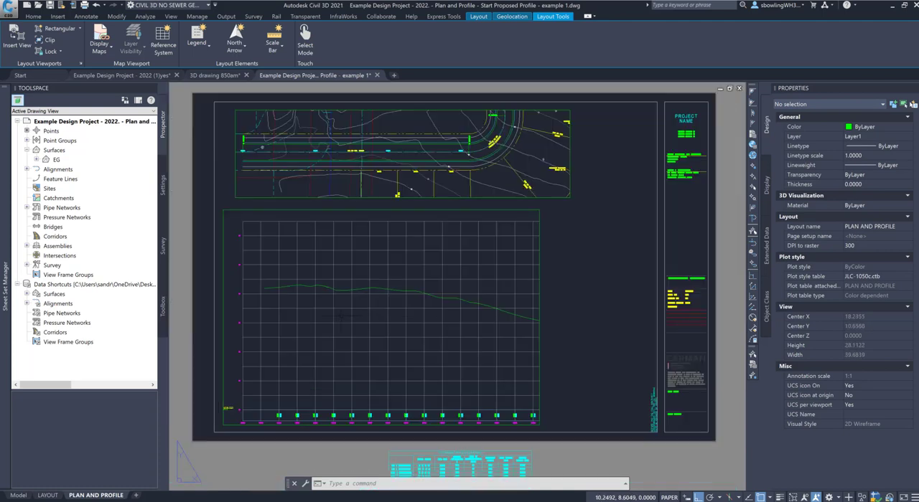
scroll(406, 312, "down", 2)
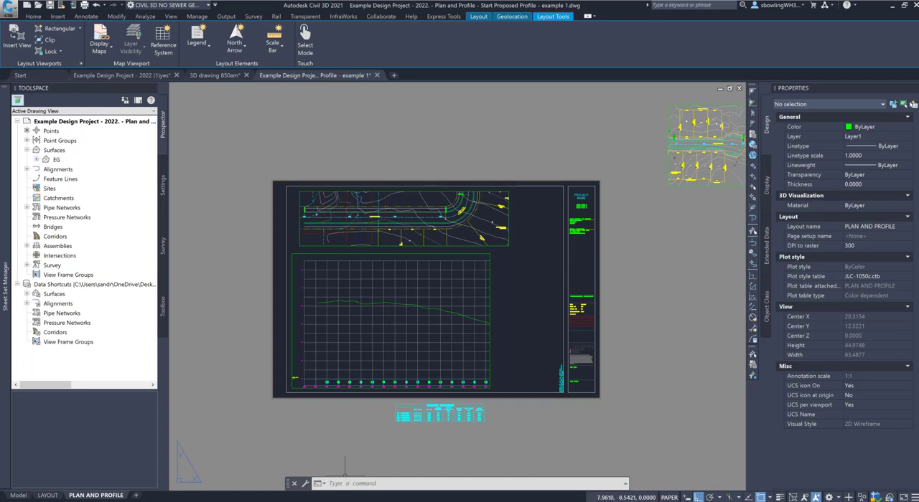
Step: Move the PLAN AND PROFILE layout to the end of the layout order without creating a copy
right_click(99, 496)
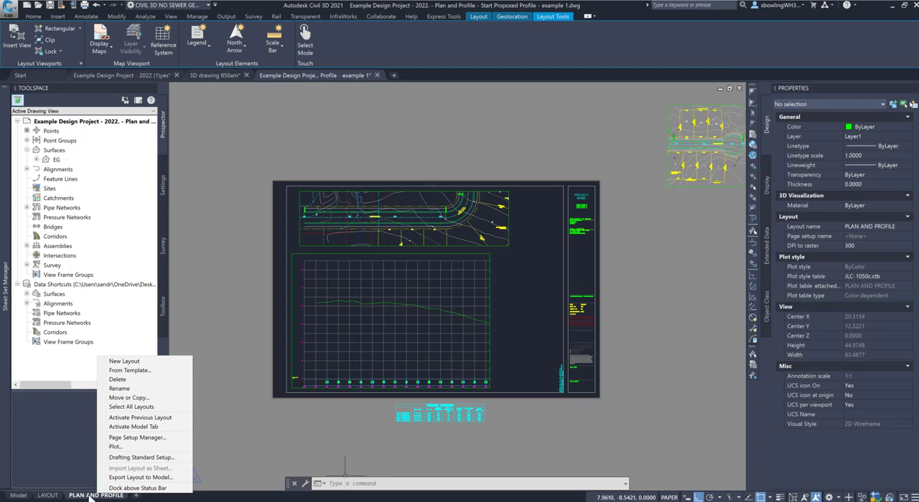
left_click(122, 397)
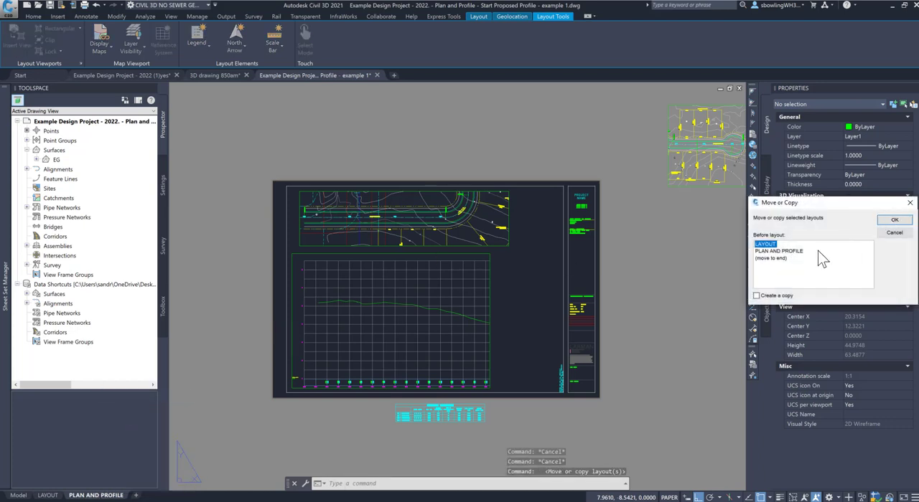
left_click(782, 262)
left_click(781, 260)
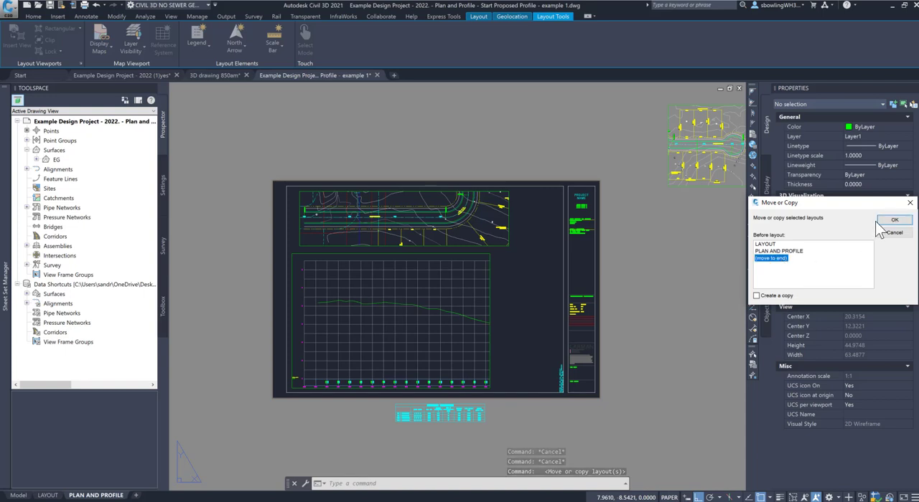
left_click(891, 221)
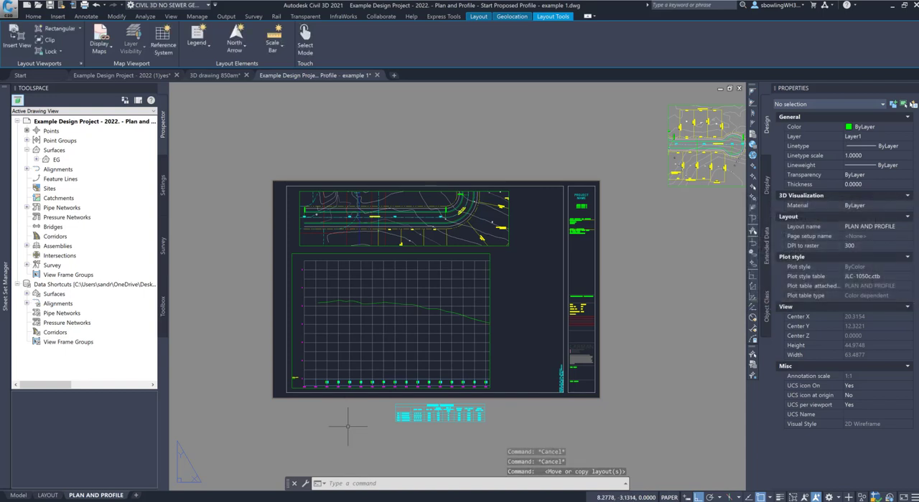
Step: Create a copy of the PLAN AND PROFILE layout and place it at the end of the layout order
right_click(111, 496)
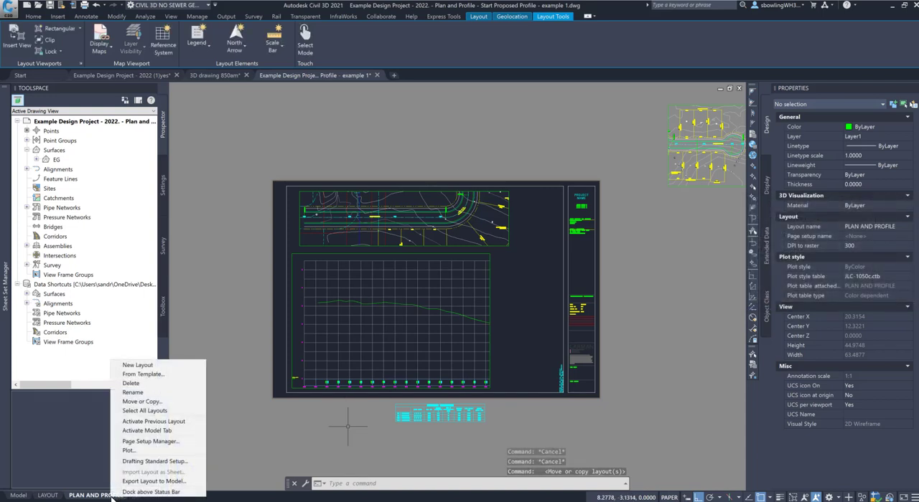
left_click(159, 403)
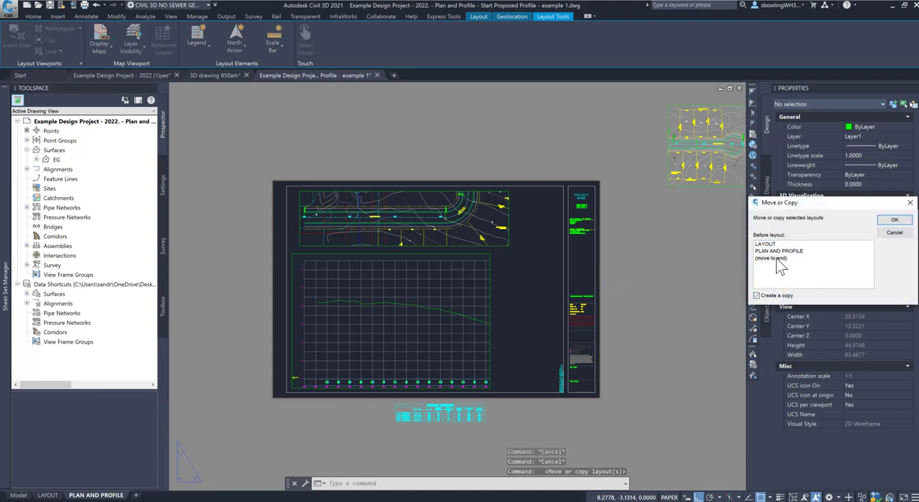
left_click(771, 258)
left_click(894, 219)
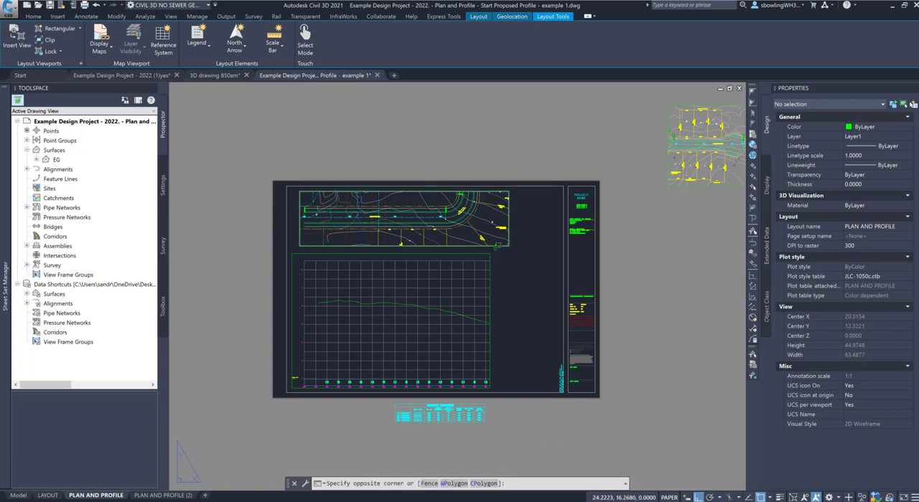
Step: Erase the first plan viewport above the profile on the original PLAN AND PROFILE sheet
left_click(506, 245)
key("Delete")
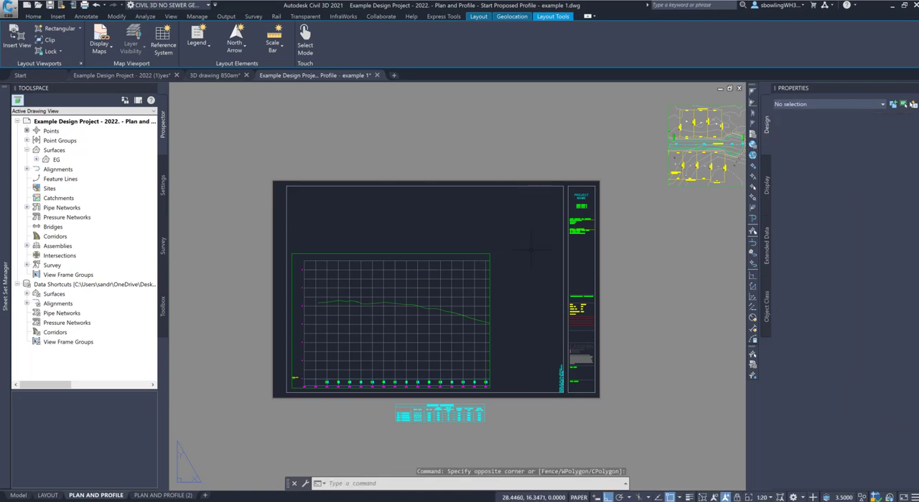
Step: Move the cul-de-sac plan viewport from outside the sheet so its station 14+00 lands on the profile grid's 14+00 line
left_click(673, 187)
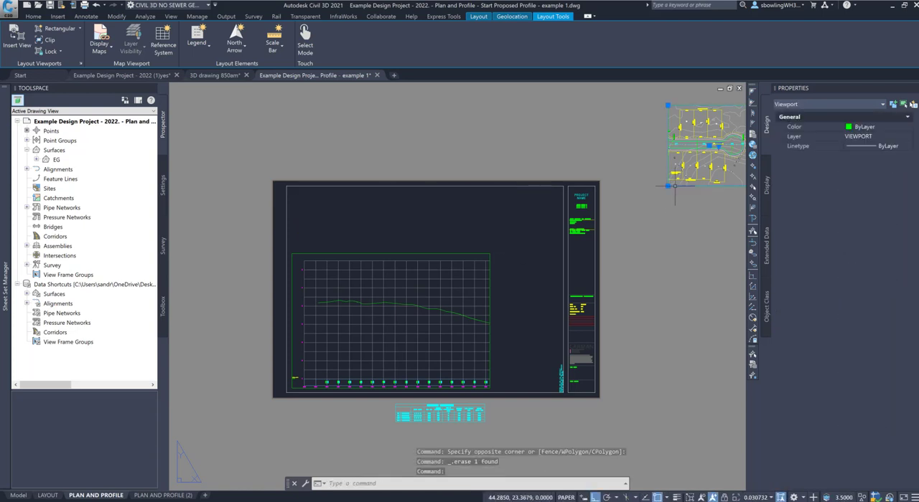
type("m")
key("Return")
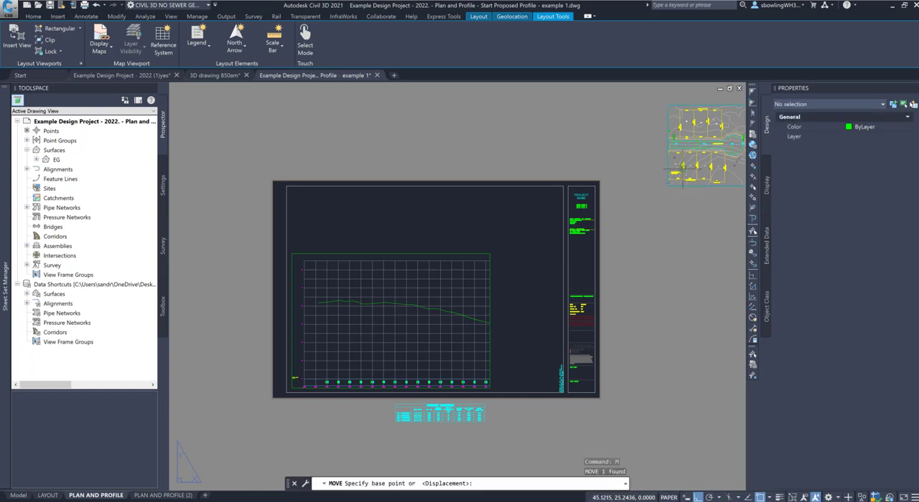
scroll(700, 147, "up", 4)
scroll(683, 143, "up", 6)
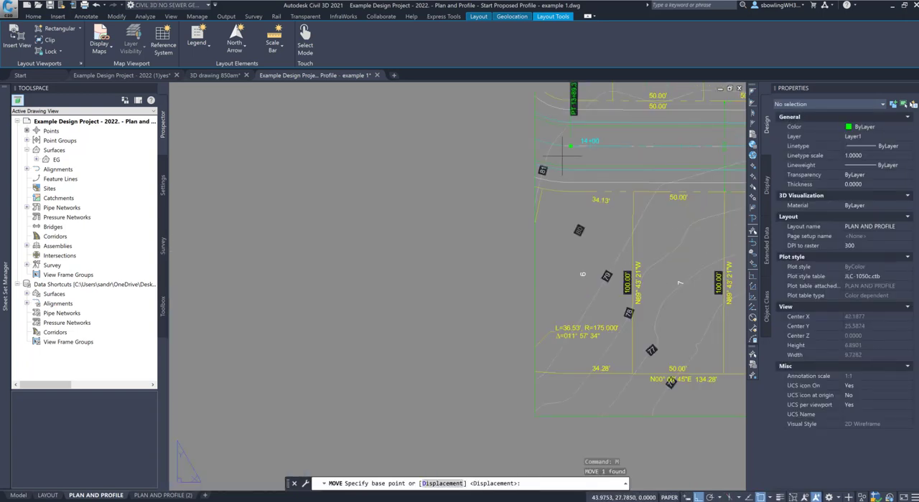
left_click(594, 147)
scroll(599, 151, "down", 8)
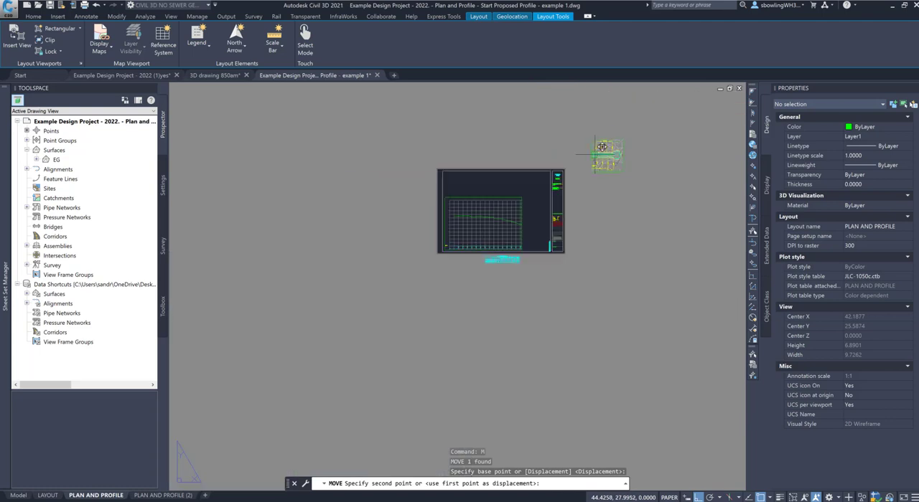
scroll(531, 212, "up", 3)
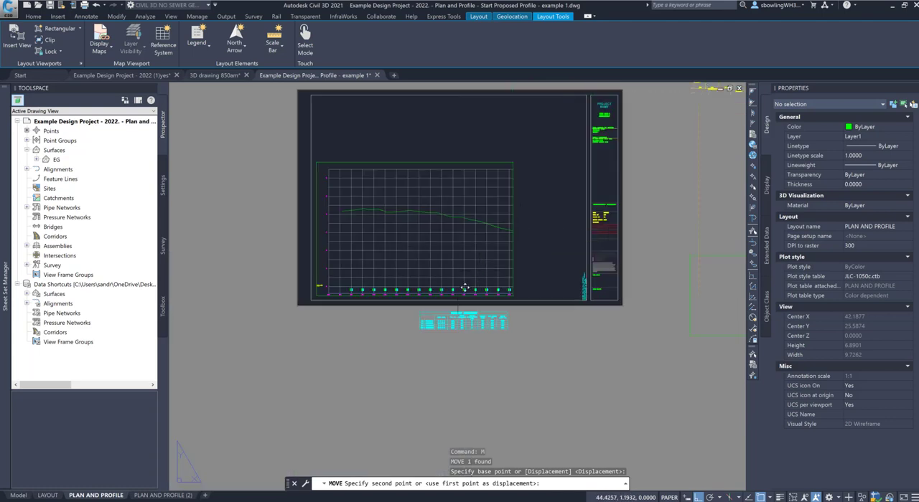
scroll(463, 280, "up", 4)
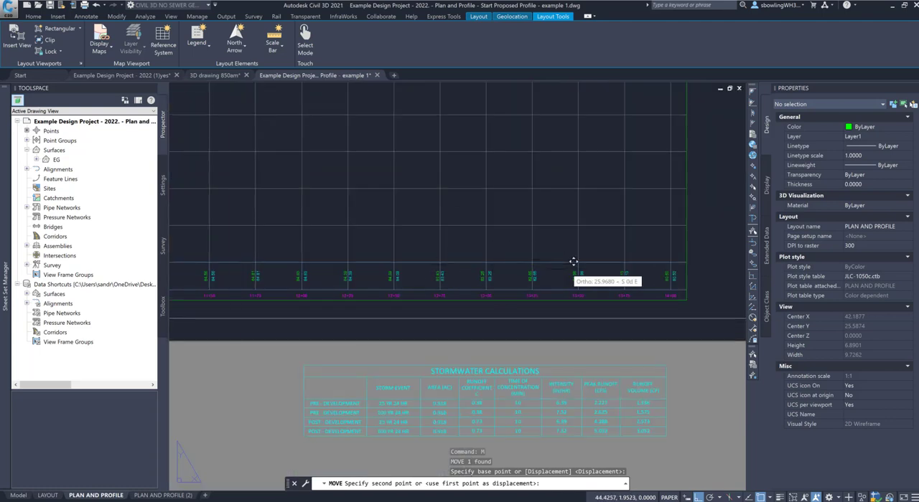
left_click(670, 262)
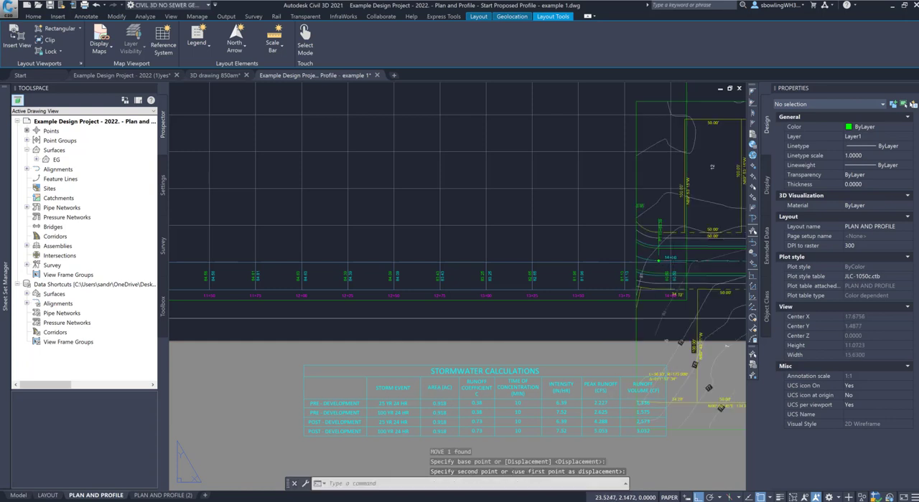
scroll(563, 270, "down", 4)
scroll(629, 202, "down", 2)
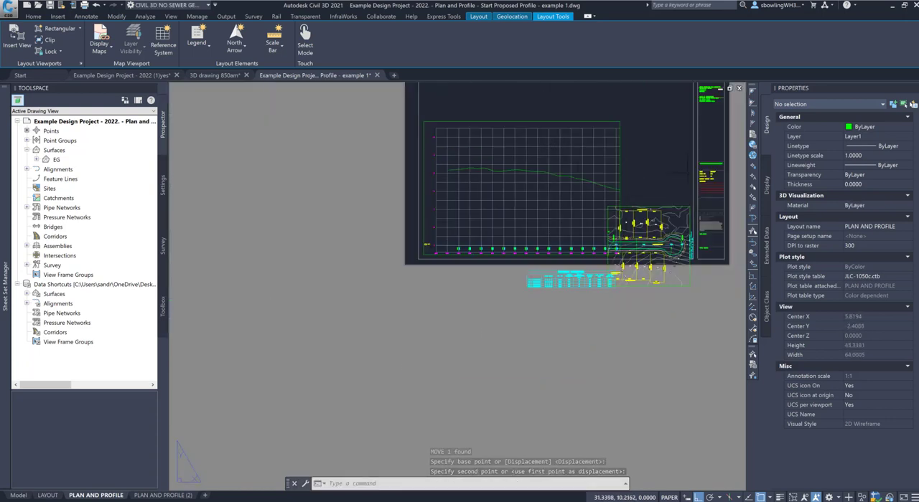
Step: Stretch the profile viewport's left edge across to just before station 14+00, with object snap off
left_click(520, 120)
left_click(514, 125)
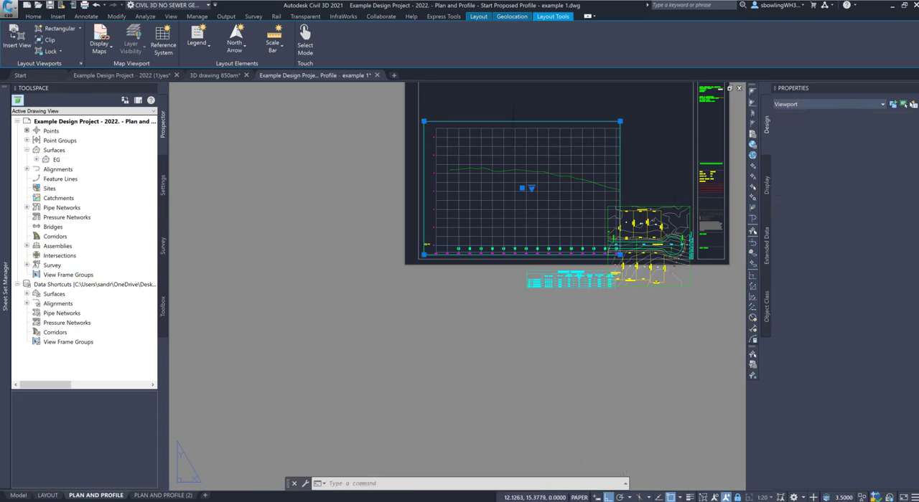
left_click(423, 254)
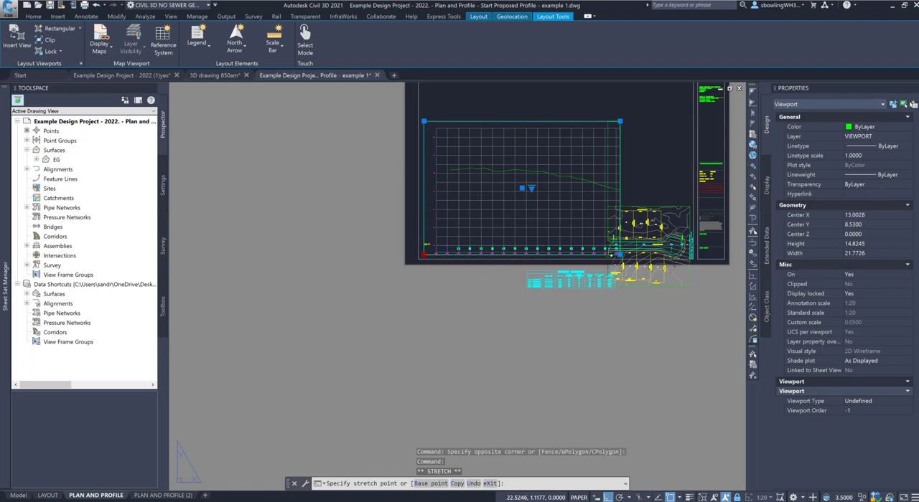
scroll(608, 256, "up", 3)
key("F3")
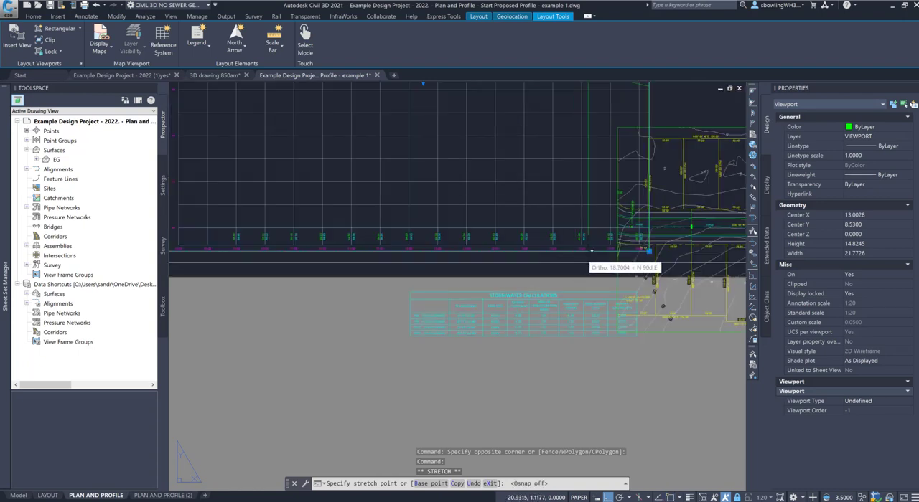
scroll(591, 250, "up", 2)
left_click(644, 250)
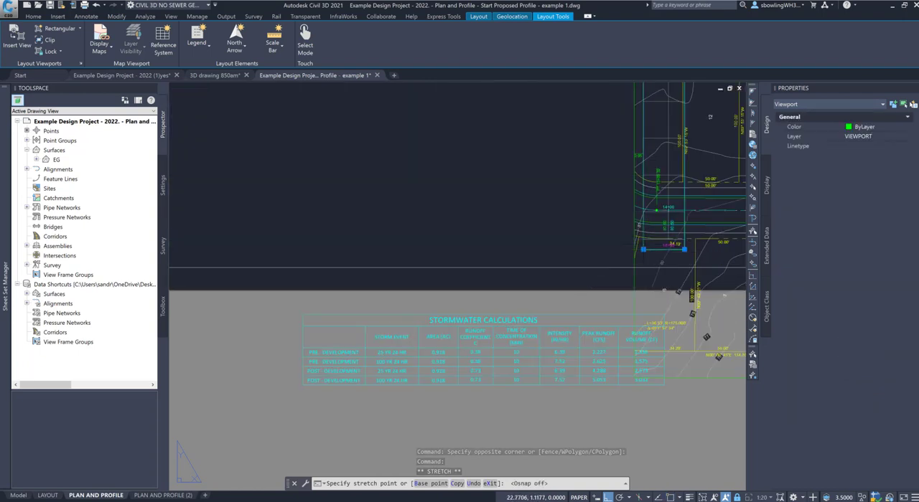
key("Escape")
type("M")
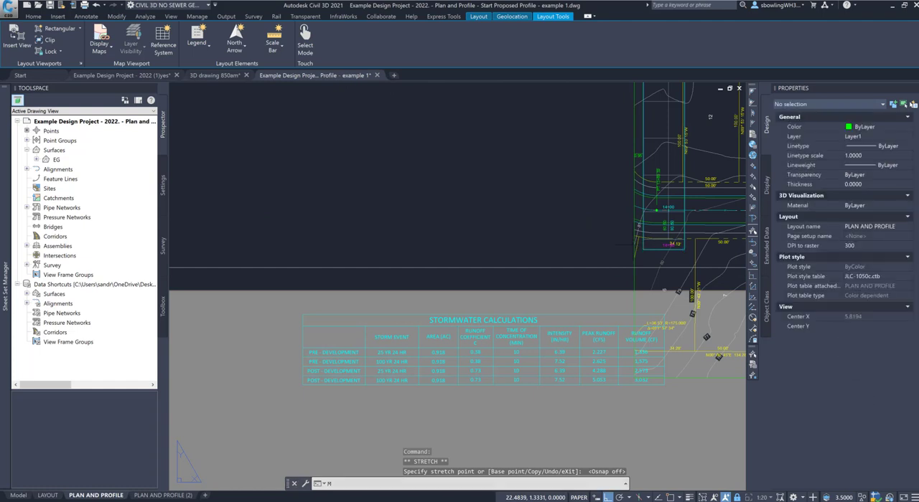
key("Return")
key("Escape")
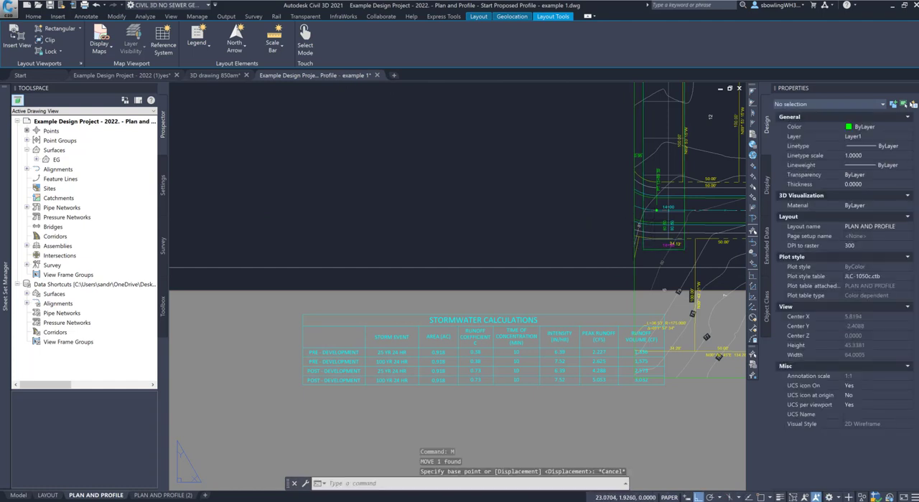
Step: Move the plan viewport and the narrowed profile viewport together horizontally to the left border of the sheet
left_click(650, 217)
left_click(621, 221)
type("M")
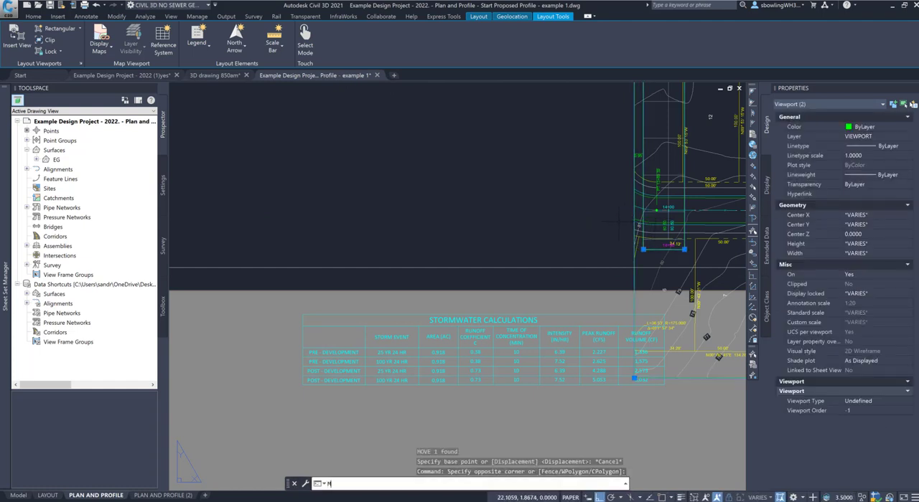
key("Return")
left_click(661, 214)
scroll(661, 214, "down", 2)
scroll(617, 213, "down", 4)
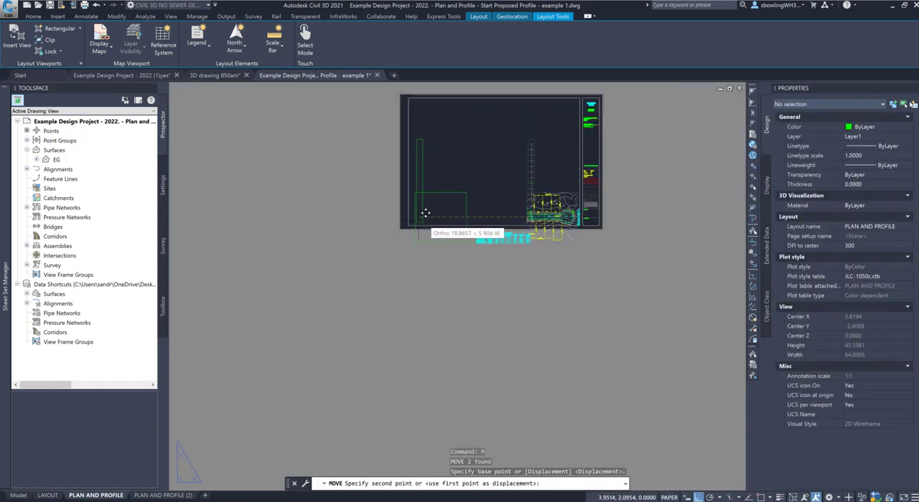
left_click(425, 214)
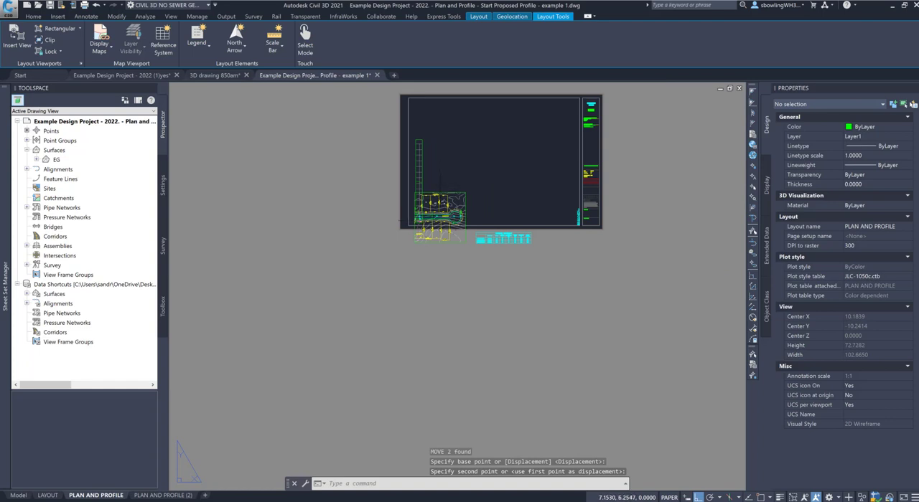
Step: Move the plan viewport straight up about 18 units so it sits above the profile strip
left_click(440, 193)
type("M")
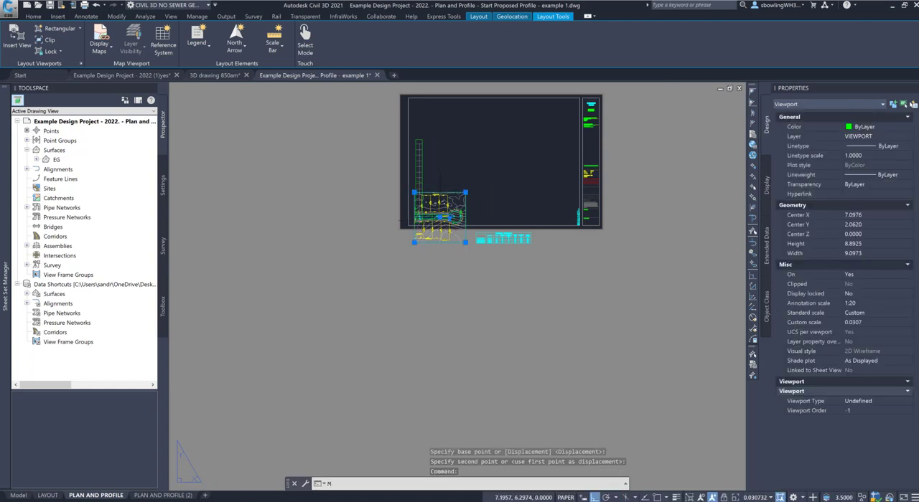
key("Return")
left_click(485, 195)
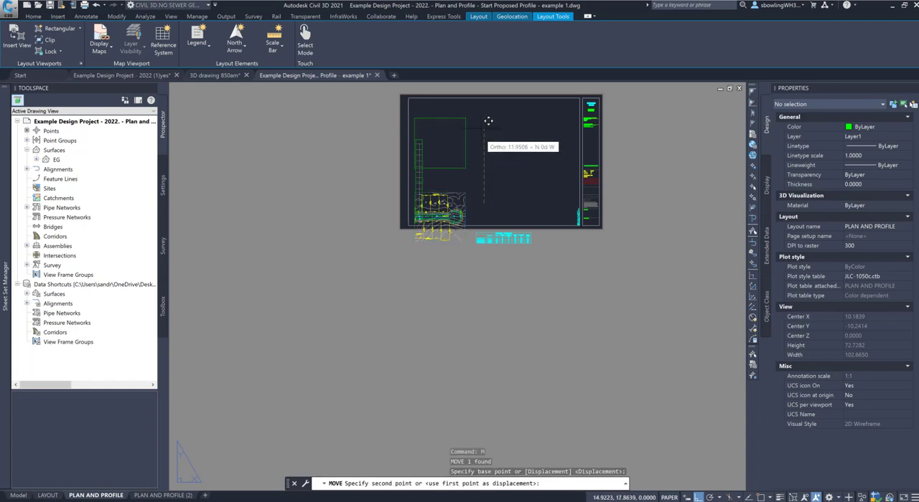
left_click(485, 96)
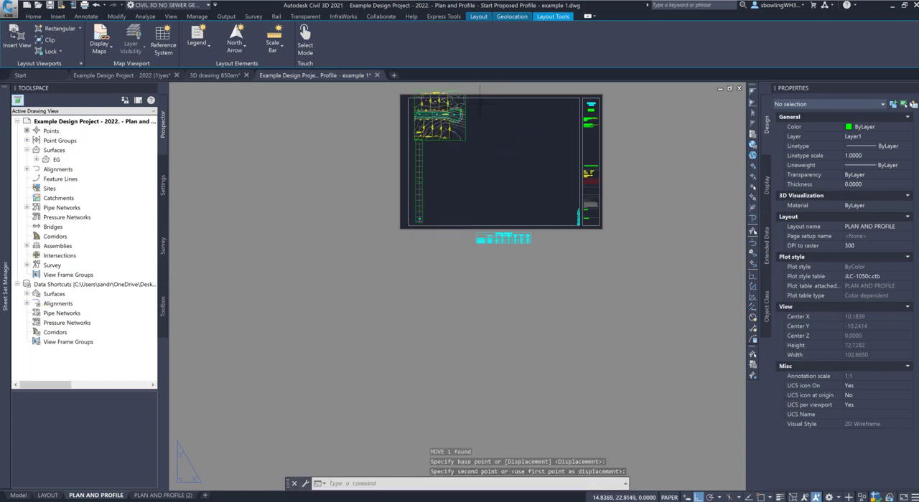
Step: Shrink the plan viewport to about 5.56 high, lowering its top edge inside the border and raising its bottom edge clear of the profile
scroll(474, 97, "up", 4)
left_click(463, 85)
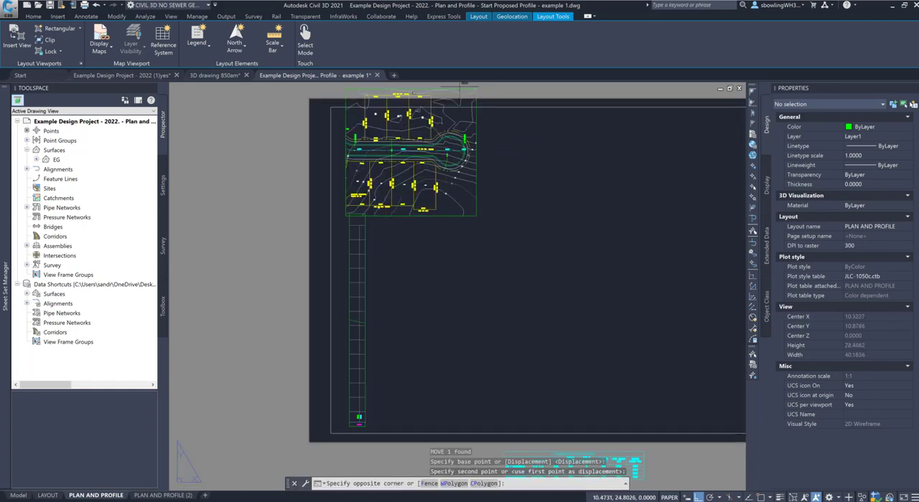
left_click(442, 97)
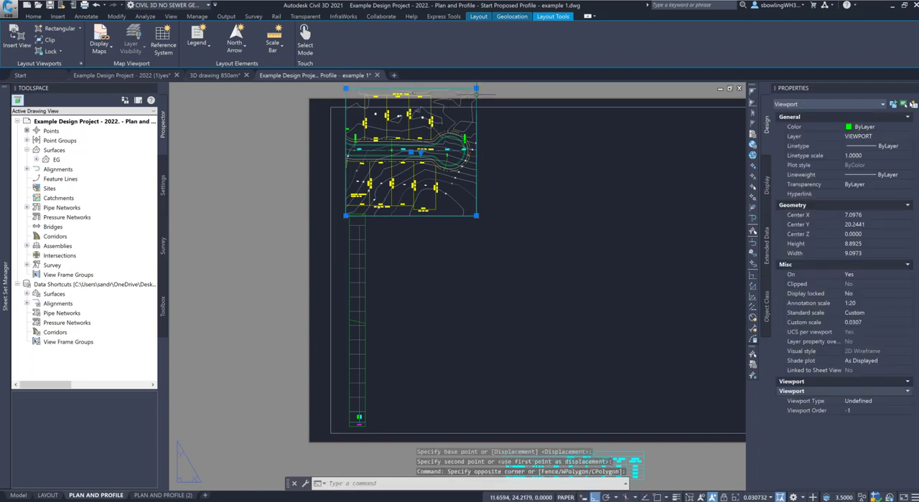
left_click(476, 89)
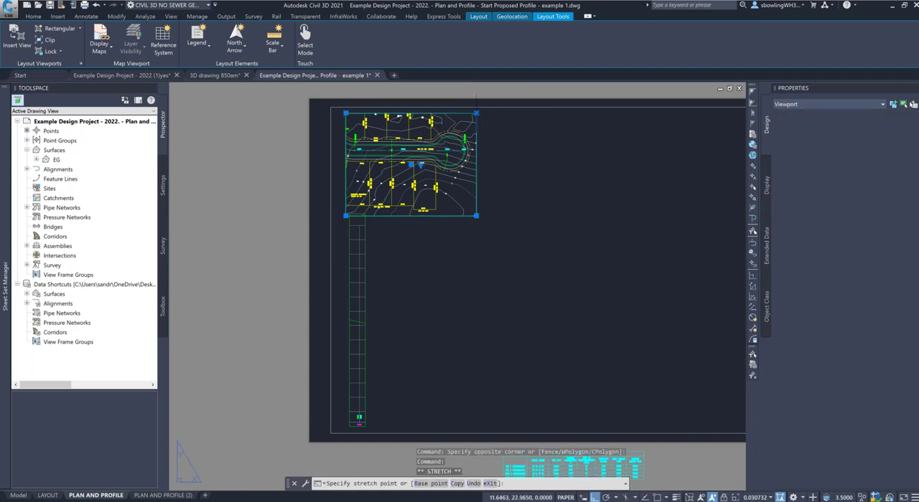
left_click(475, 113)
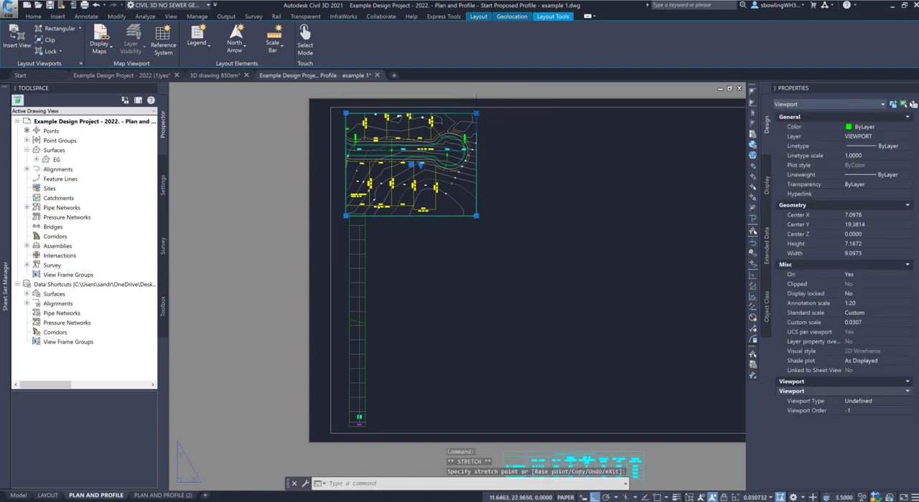
left_click(476, 216)
left_click(475, 193)
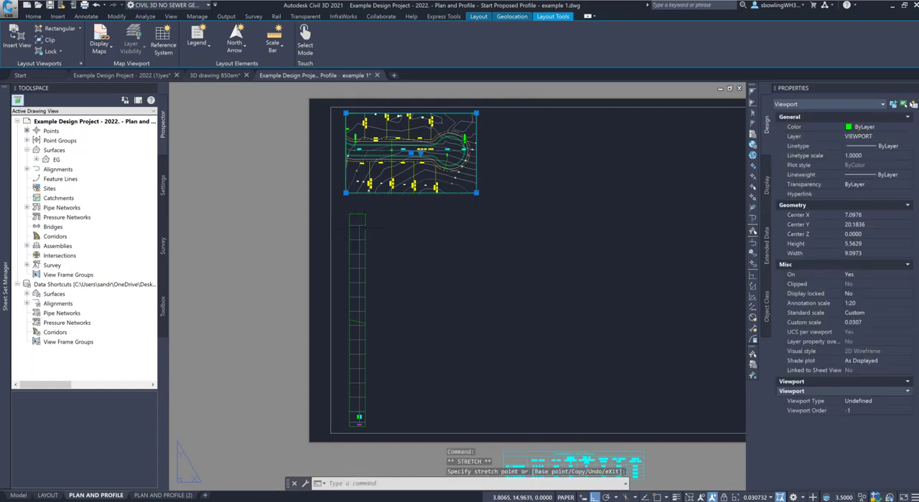
Step: Stretch the profile viewport's right edge past the end of the profile grid, to a width of about 15.7
left_click(369, 218)
left_click(365, 221)
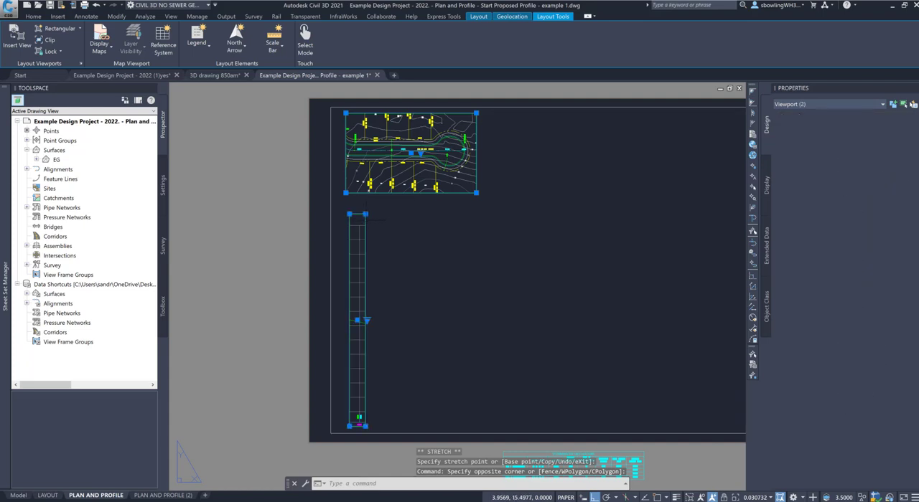
left_click(366, 214)
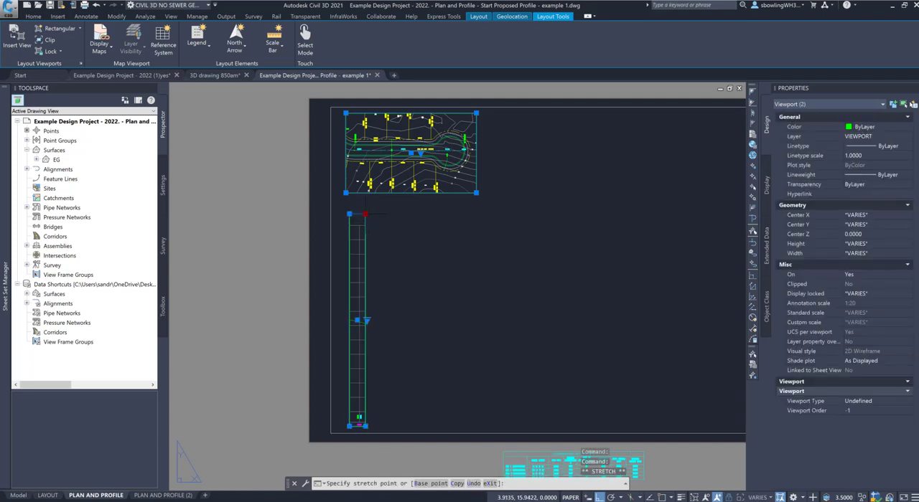
left_click(514, 214)
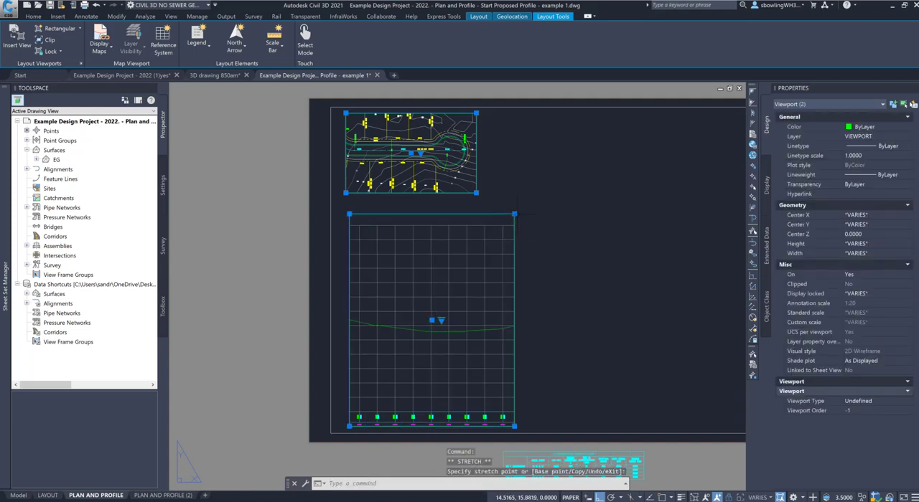
left_click(517, 214)
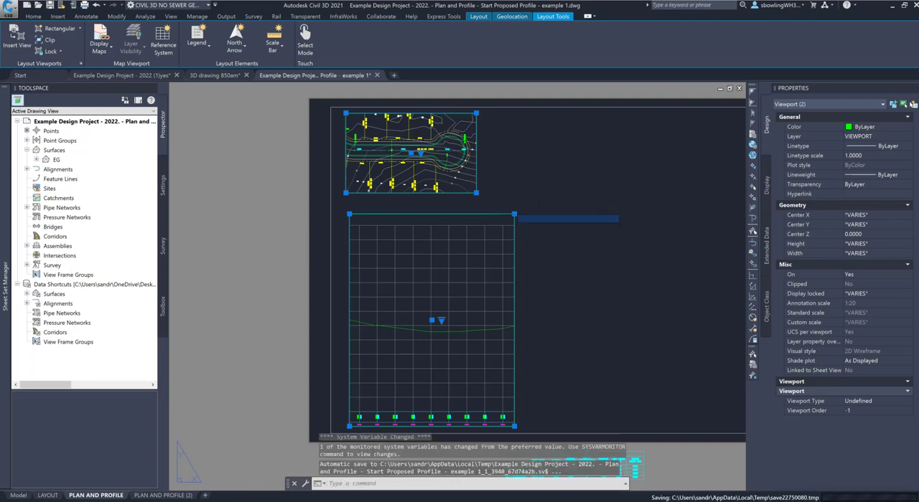
key("Escape")
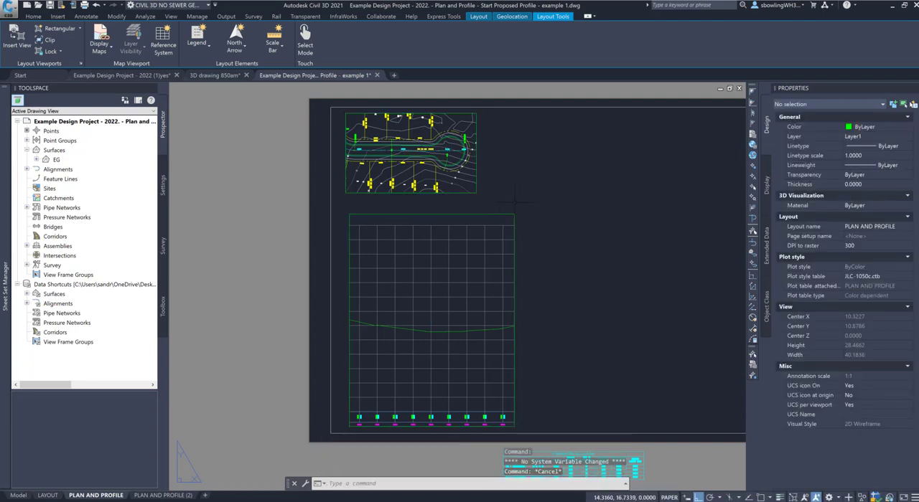
left_click(513, 214)
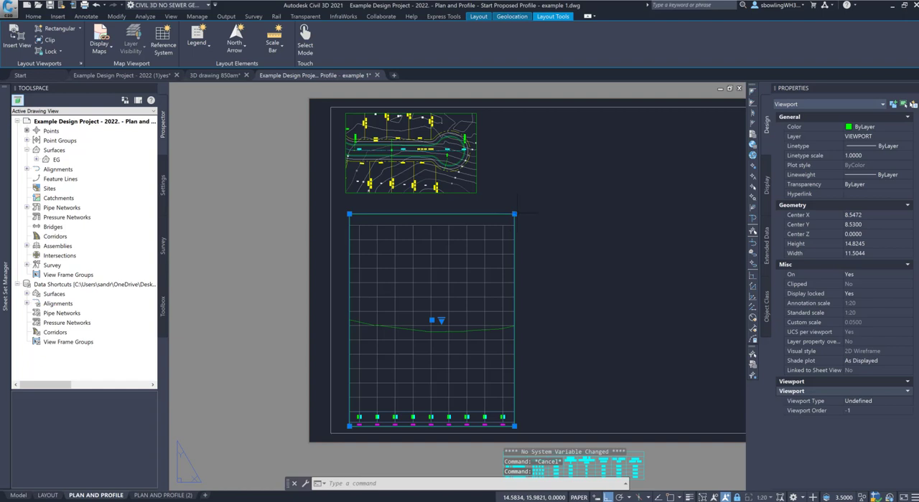
left_click(514, 214)
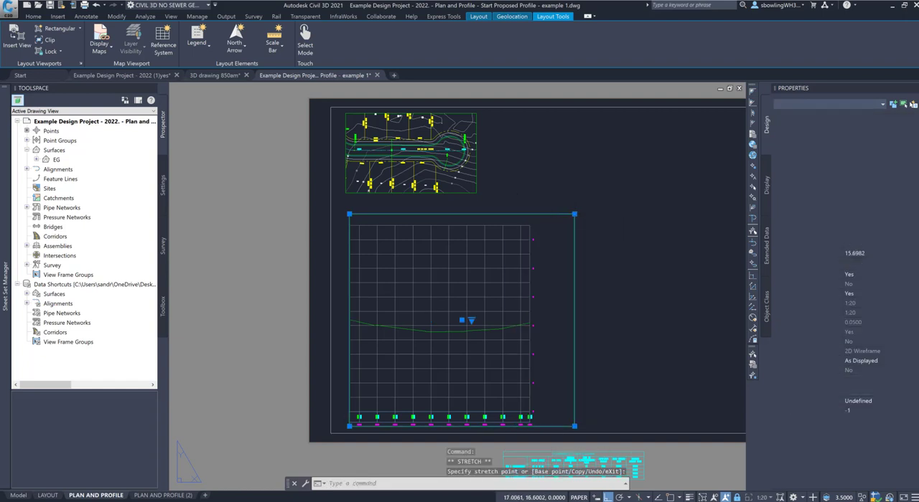
key("Escape")
Step: Narrow the profile viewport to about 13.47 wide by bringing its right edge in near the last profile elevation labels
scroll(533, 411, "up", 2)
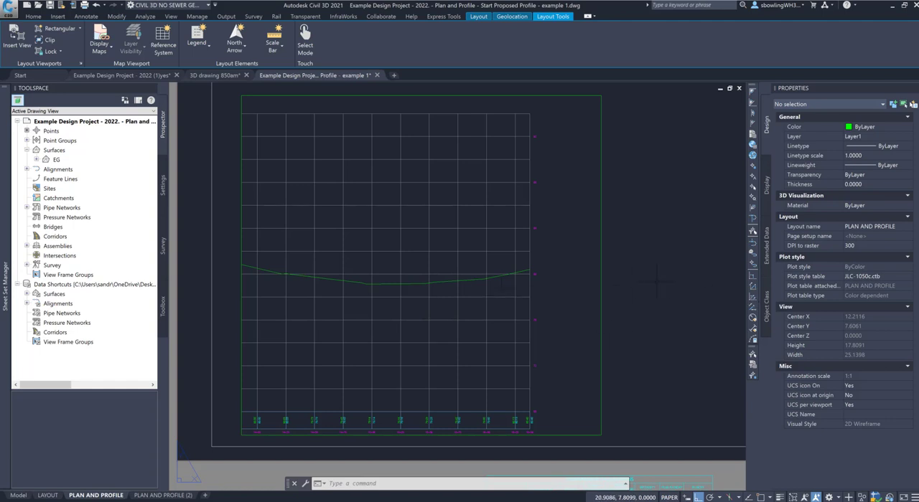
left_click(601, 288)
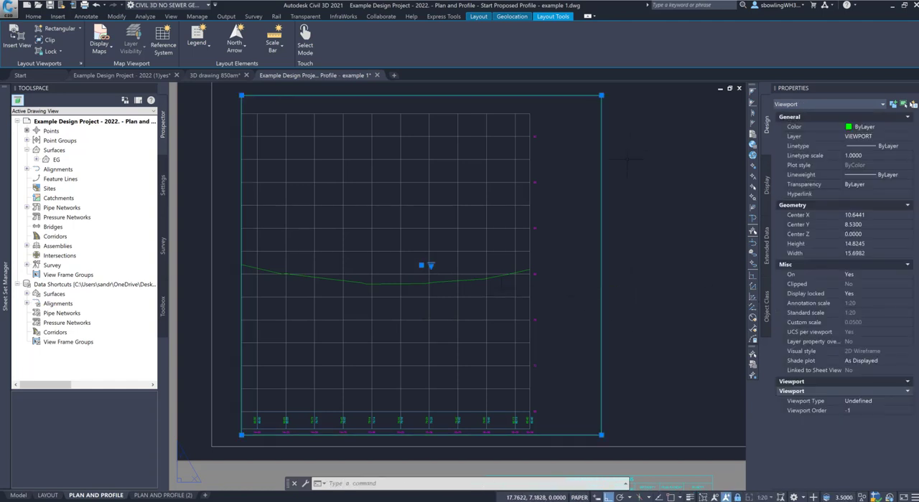
left_click(607, 130)
left_click(602, 95)
left_click(601, 94)
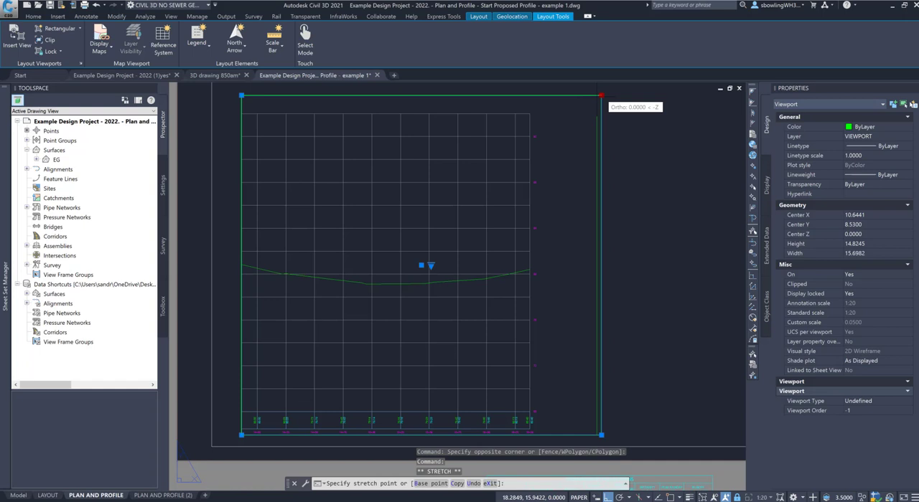
left_click(550, 95)
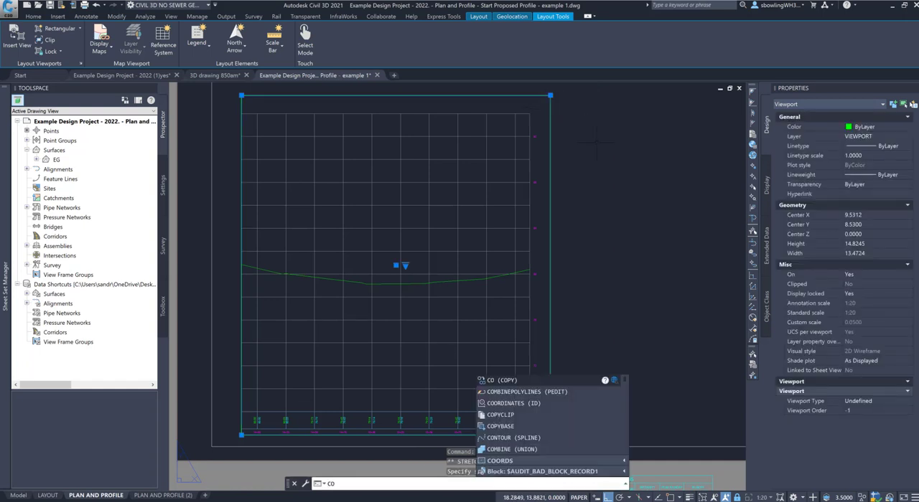
Step: Copy the profile viewport to the right, placing the copy just beyond the original's right edge
key("Return")
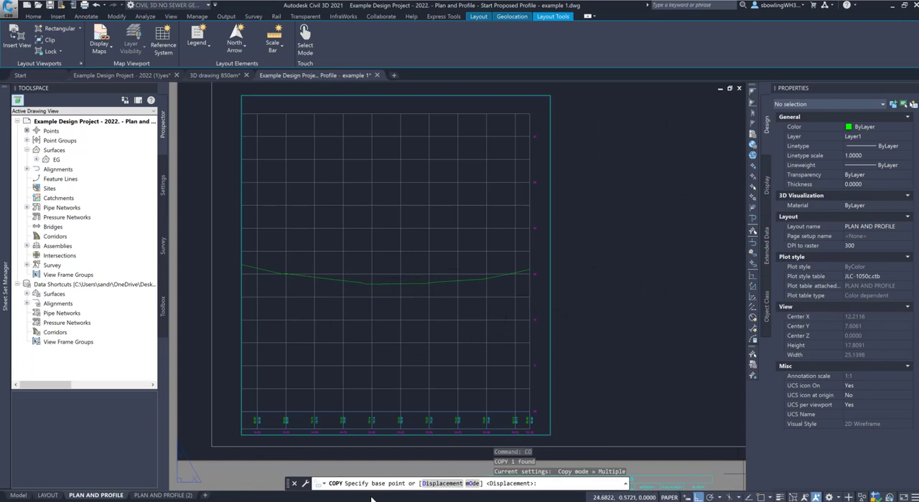
left_click(241, 434)
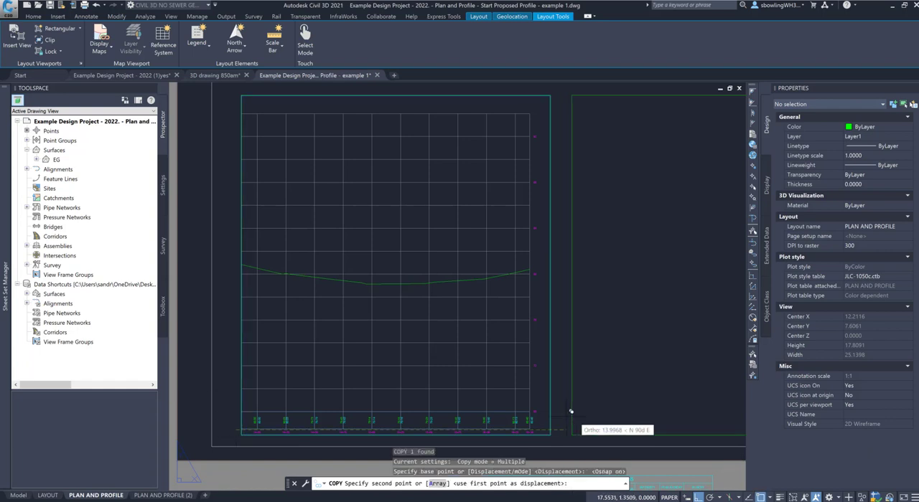
left_click(555, 433)
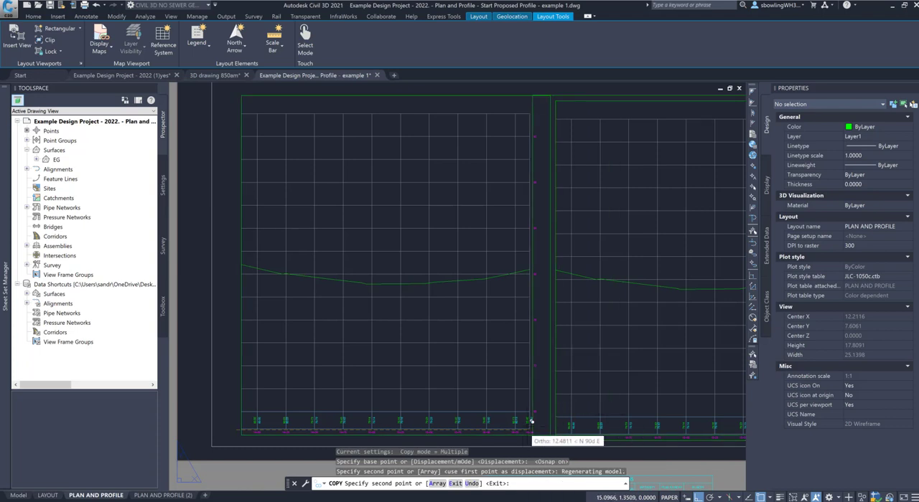
key("Escape")
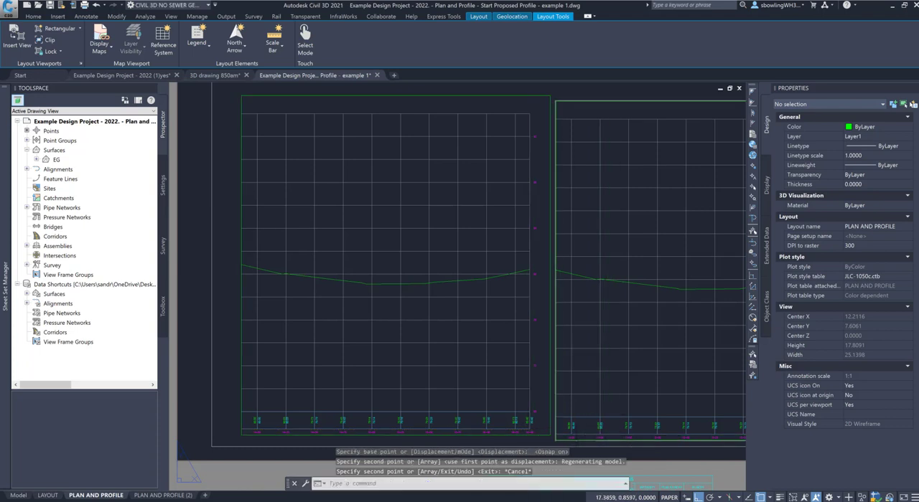
Step: Stretch the copied profile viewport's left edge rightward, leaving a strip about 1.22 wide around the elevation labels past station 16+38
left_click(574, 440)
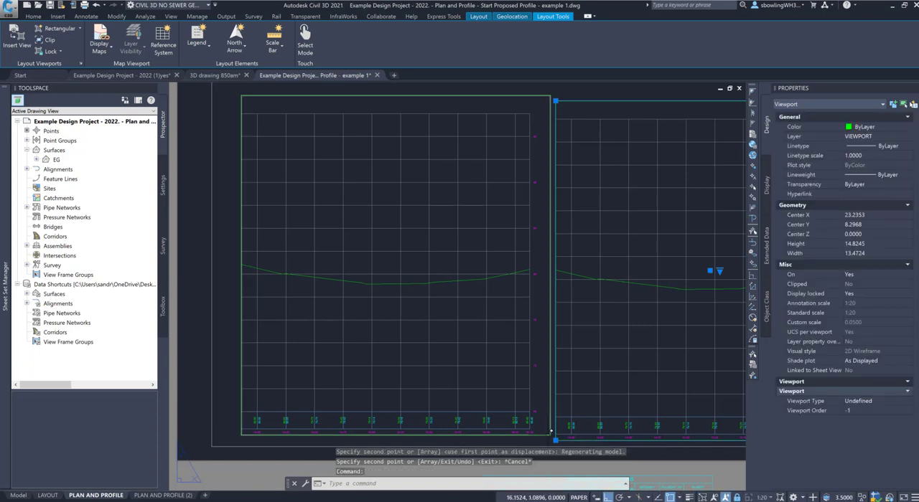
left_click(555, 440)
scroll(667, 439, "up", 10)
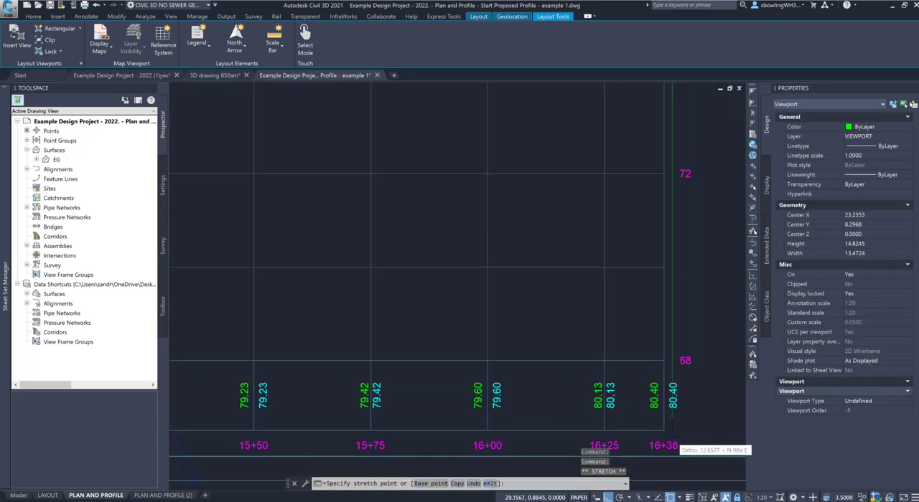
left_click(674, 439)
scroll(617, 395, "down", 5)
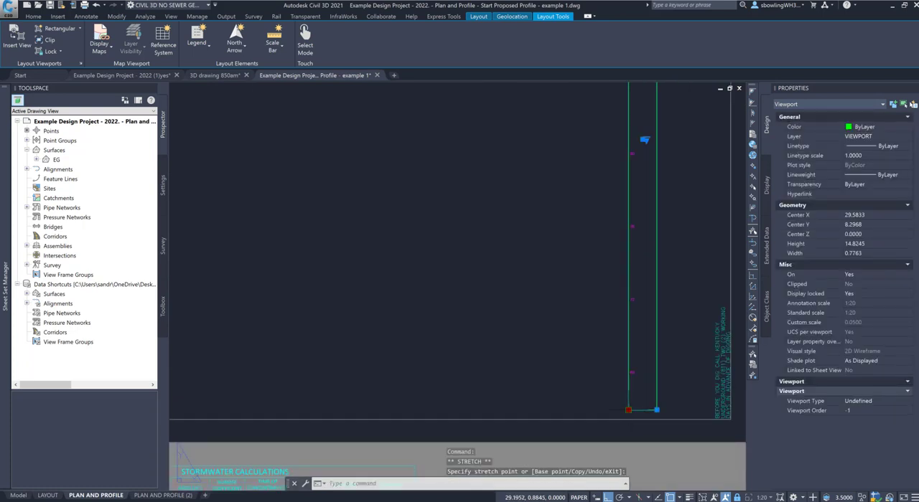
key("Escape")
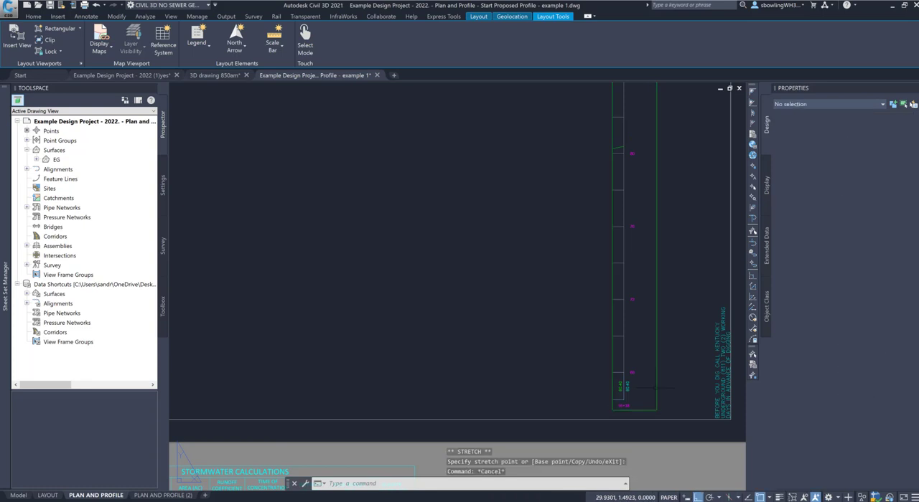
Step: Move the narrow elevation-label viewport horizontally across the sheet to the left end of the original profile viewport
left_click(658, 388)
left_click(651, 388)
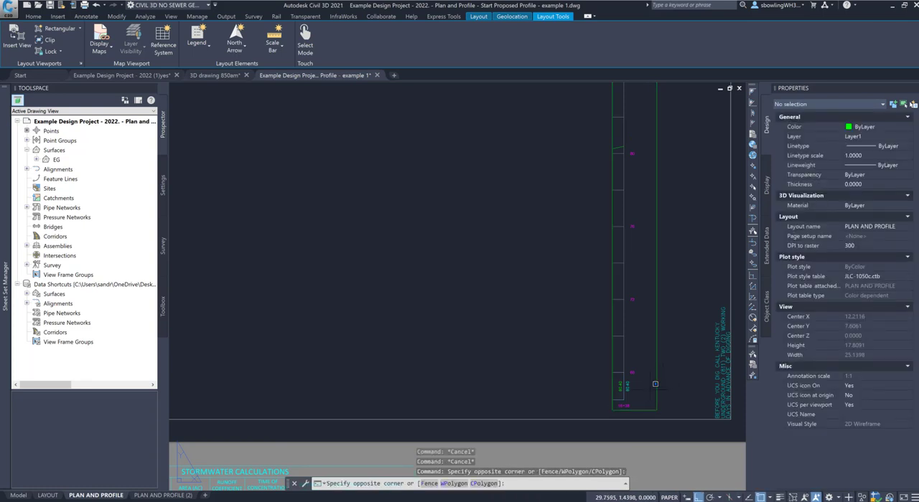
key("Escape")
left_click(666, 379)
left_click(636, 391)
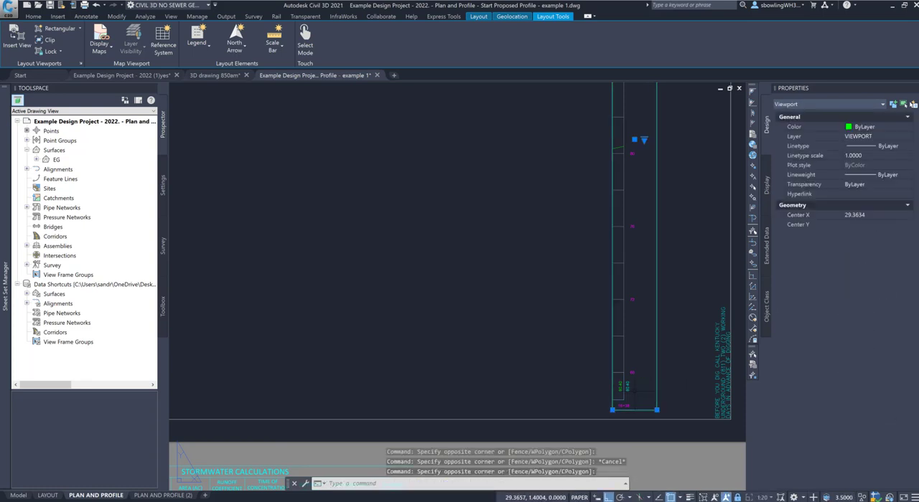
key("Return")
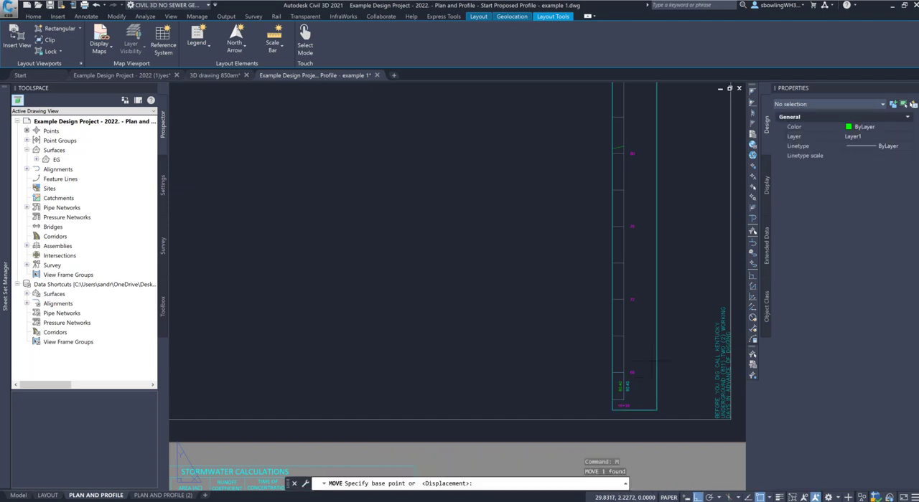
left_click(624, 364)
scroll(624, 363, "down", 5)
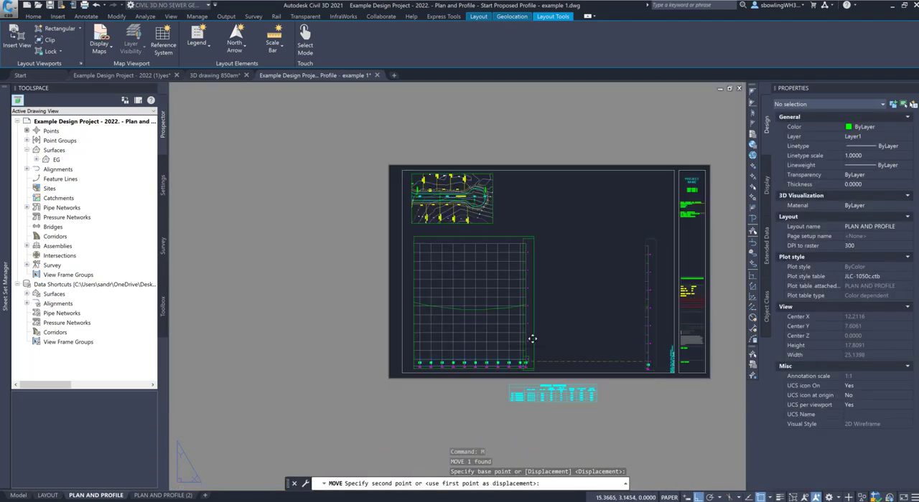
scroll(431, 316, "up", 6)
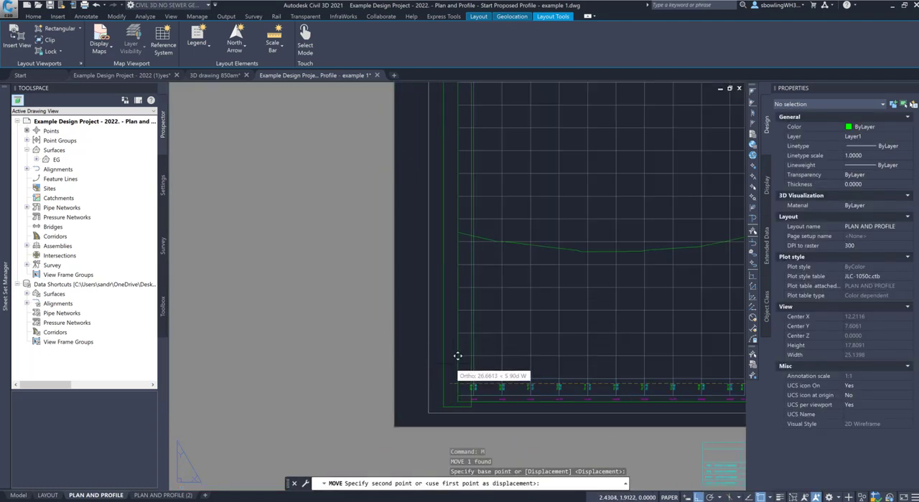
left_click(461, 363)
Step: Move the elevation-label viewport slightly right, using an apparent-intersection snap, so its left edge lies on the 14+00 station line
scroll(470, 358, "up", 3)
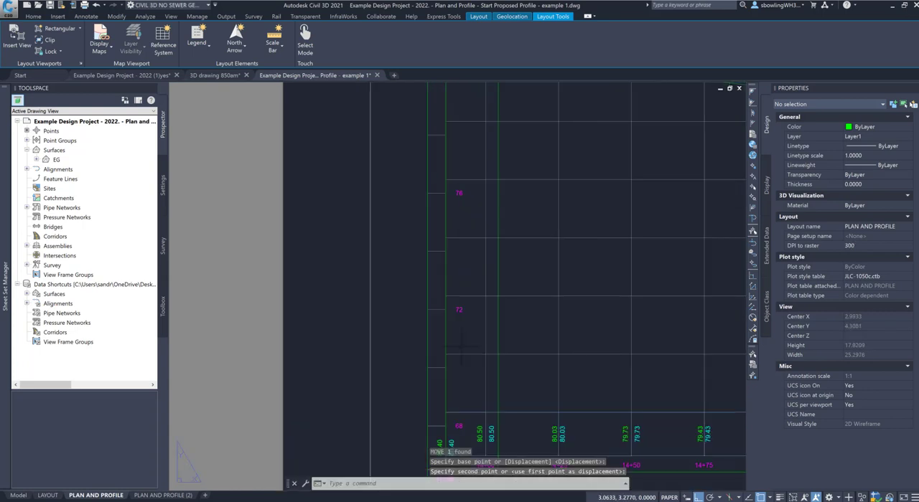
left_click(428, 321)
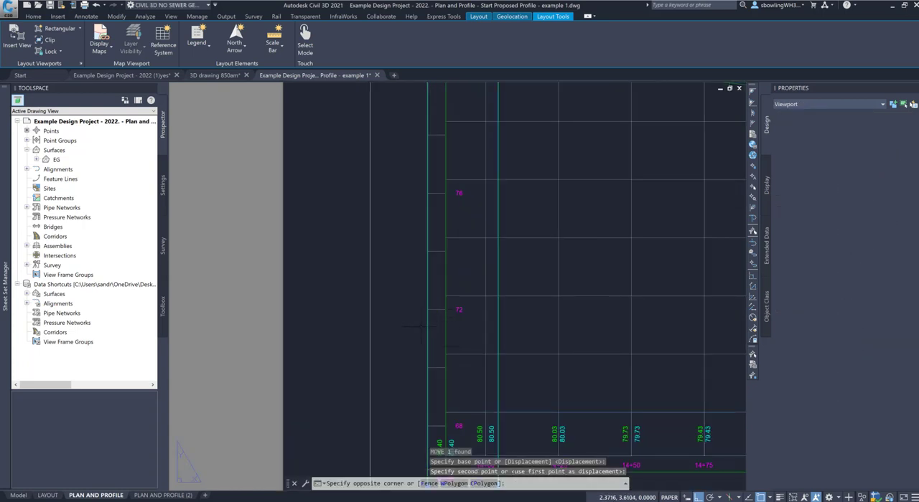
left_click(423, 330)
key("Return")
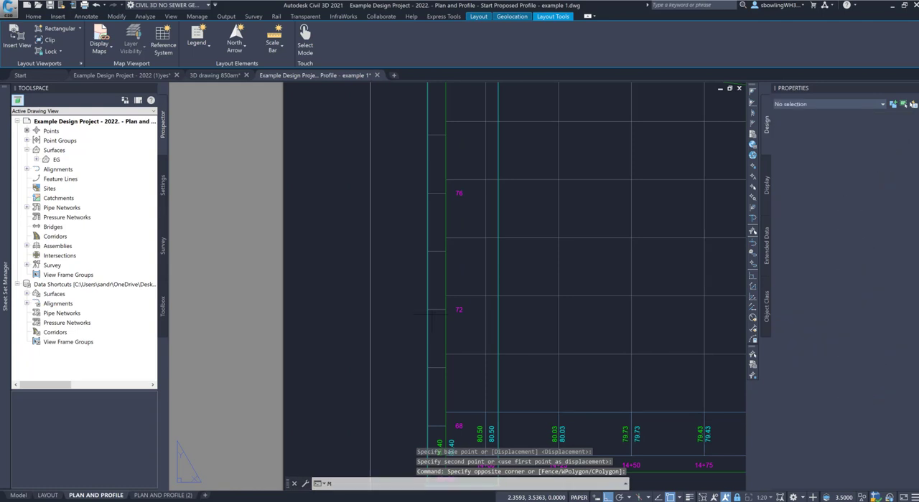
left_click(427, 309)
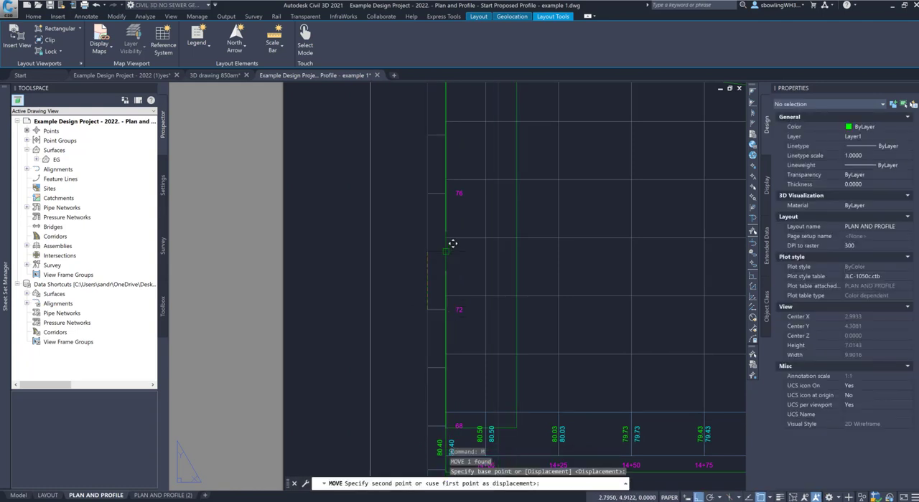
right_click(465, 287, "shift")
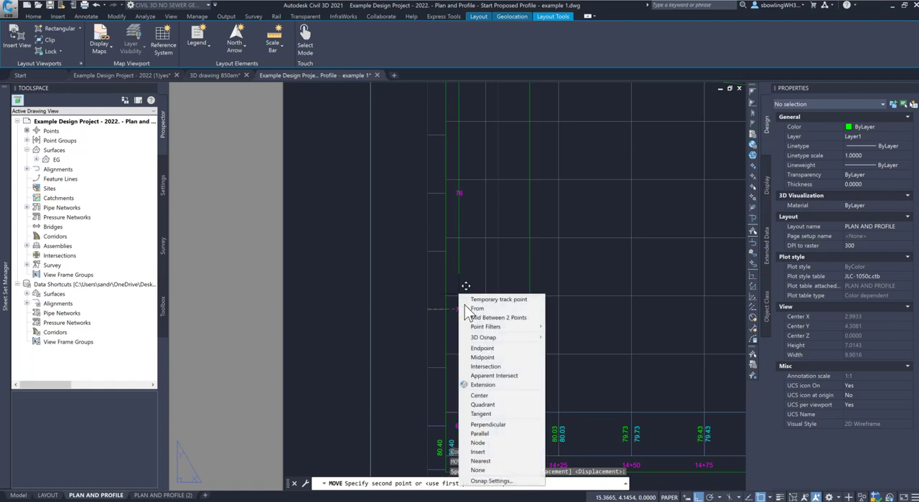
left_click(498, 376)
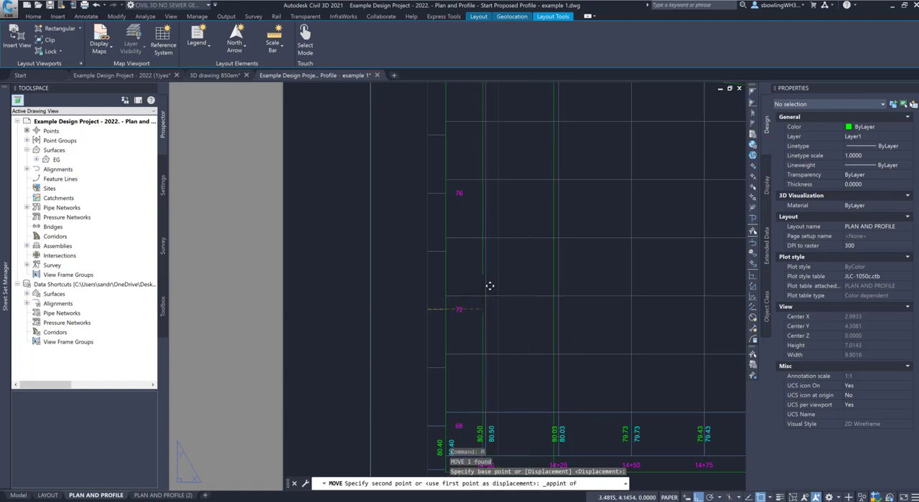
left_click(490, 287)
scroll(446, 300, "down", 3)
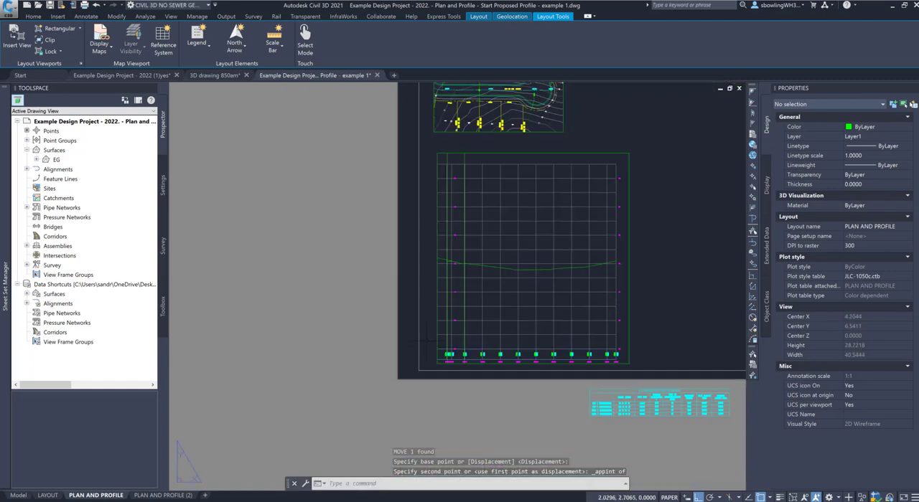
scroll(625, 346, "up", 1)
scroll(481, 309, "up", 3)
scroll(550, 328, "down", 5)
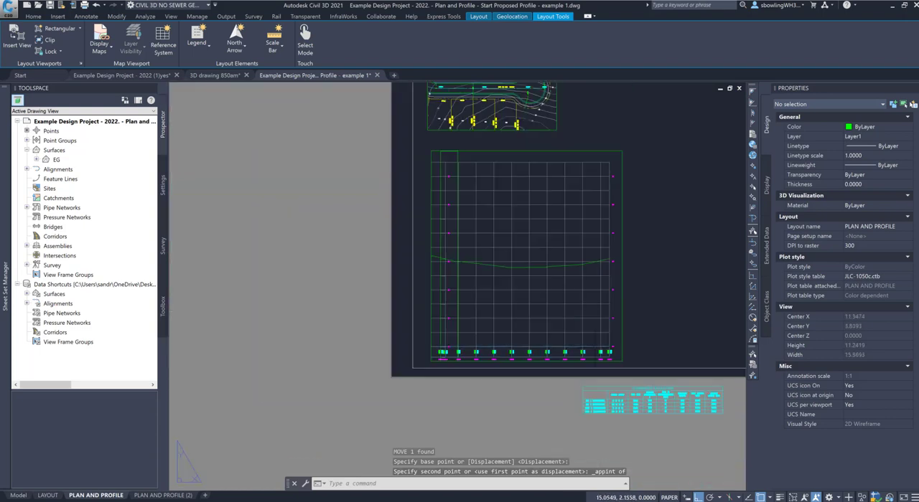
scroll(388, 342, "up", 4)
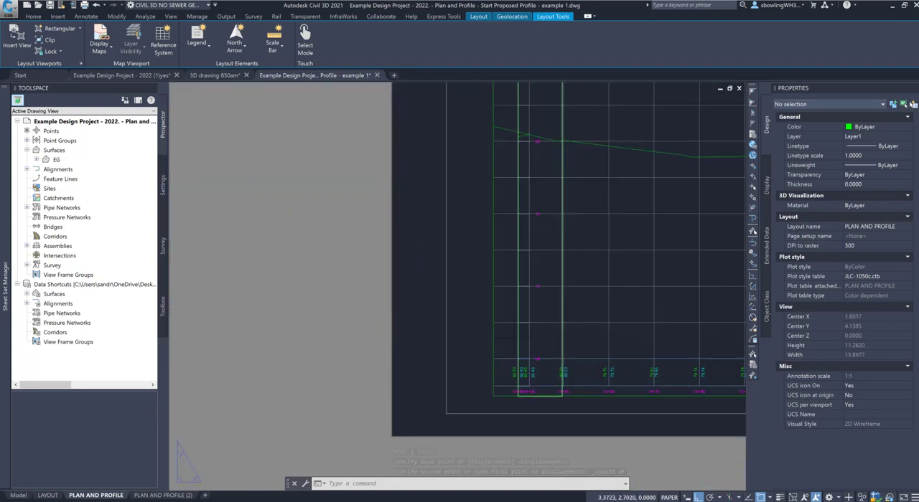
left_click(518, 337)
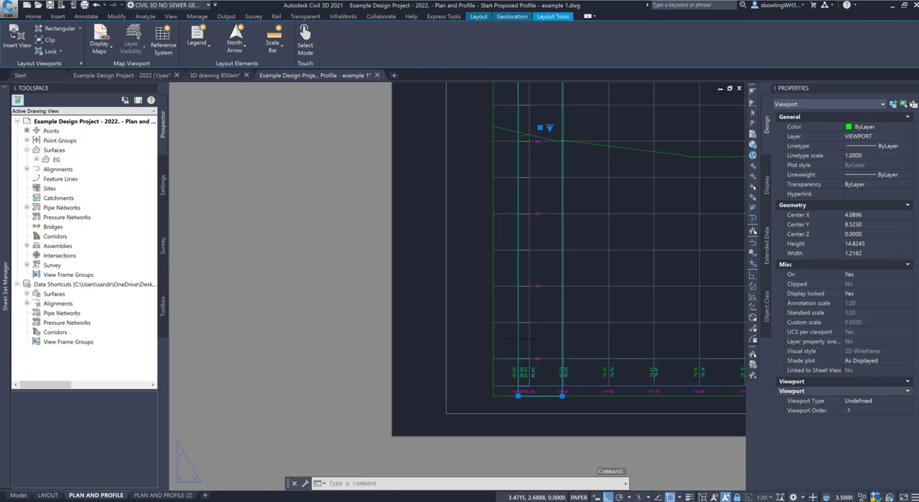
type("m")
key("Return")
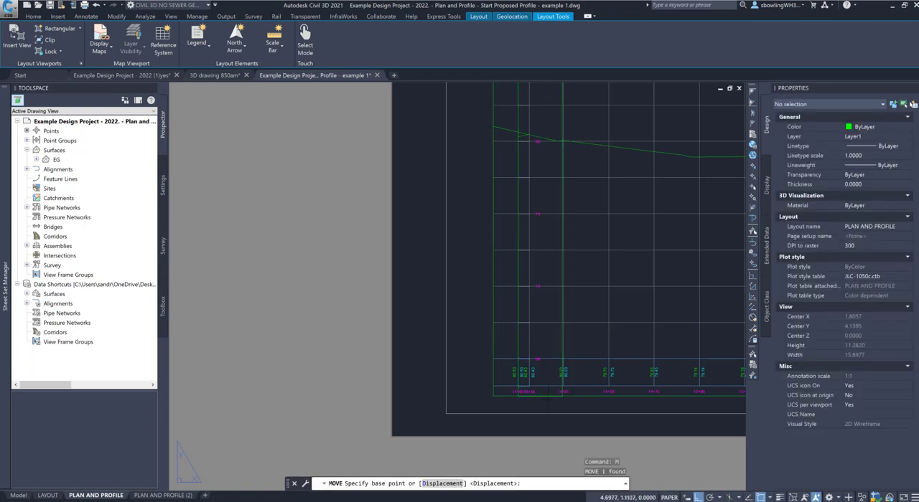
key("Escape")
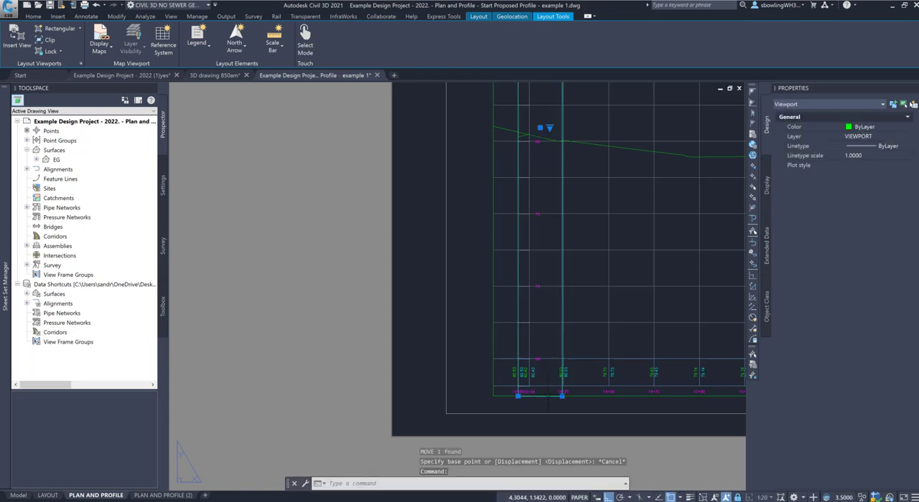
Step: Shrink the elevation-label viewport to about 0.75 wide and 13.95 high, ending its lower edge just below the 68 label
left_click(562, 395)
right_click(564, 368, "shift")
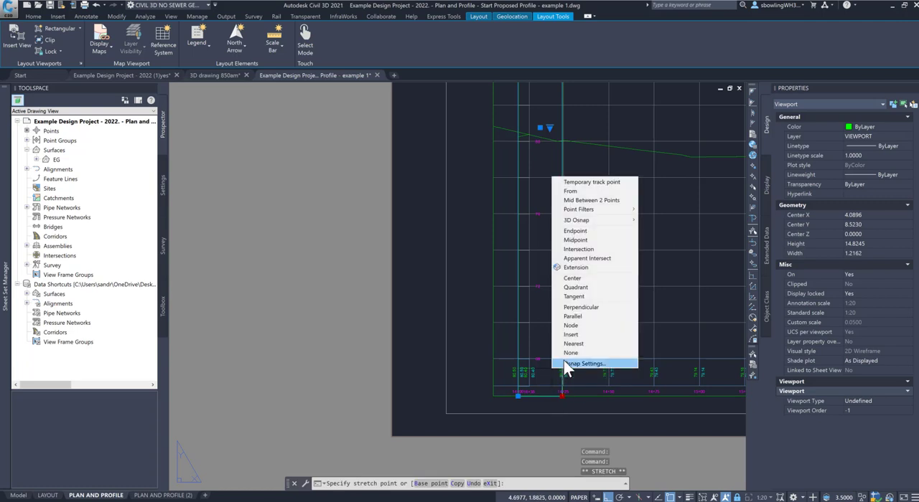
left_click(574, 344)
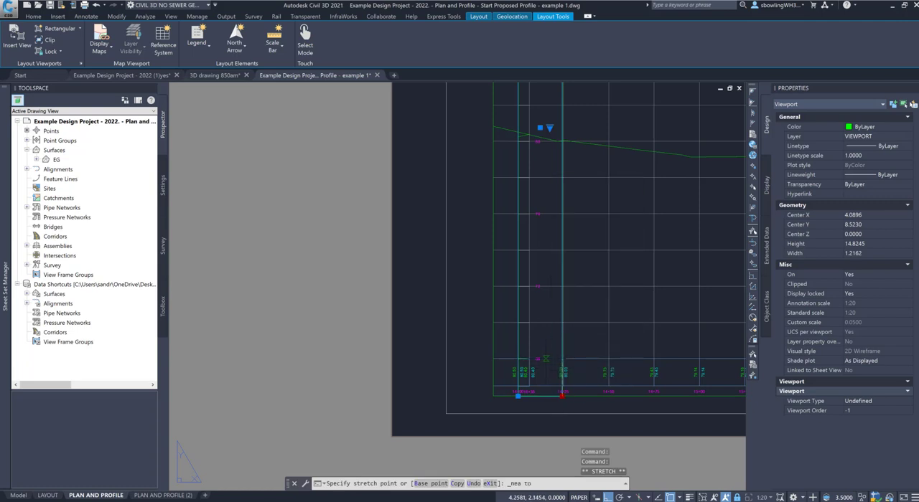
left_click(544, 357)
scroll(545, 358, "up", 4)
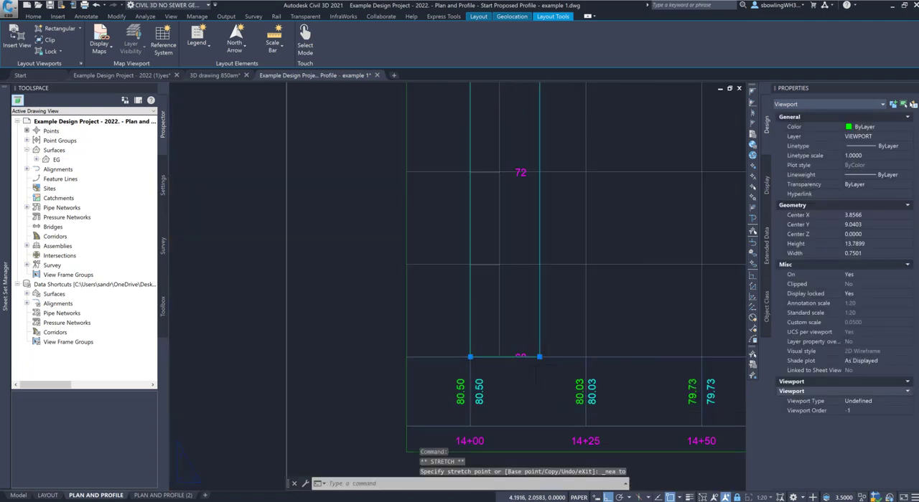
left_click(539, 372)
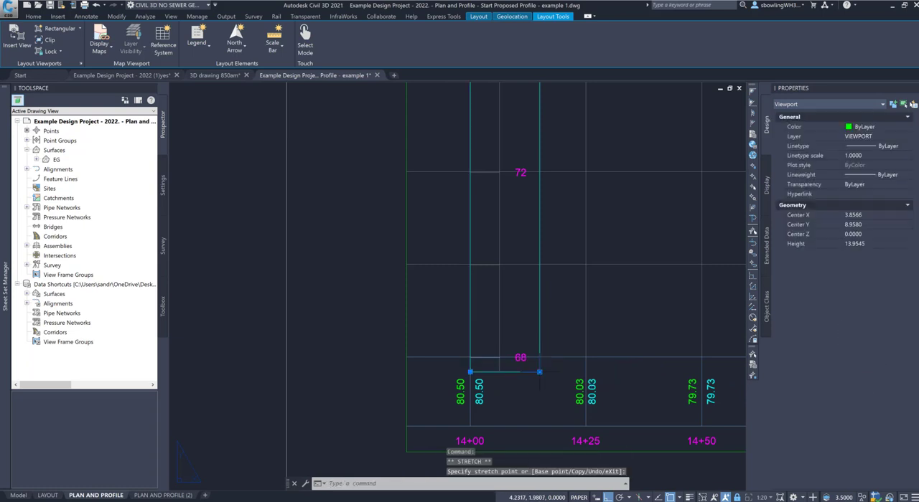
Step: Stretch the elevation-label viewport's left edge inward to about 0.44 wide, placing its lower corner on the existing edge with a nearest snap
left_click(469, 372)
right_click(500, 371, "shift")
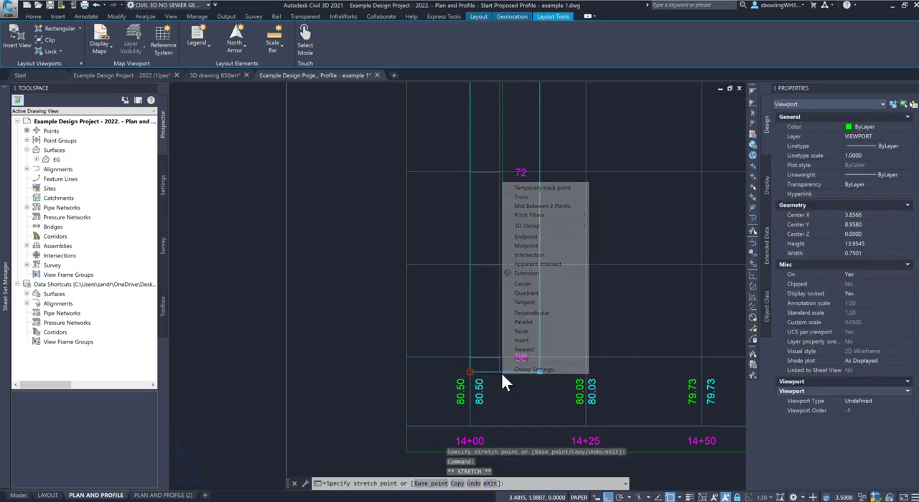
left_click(531, 313)
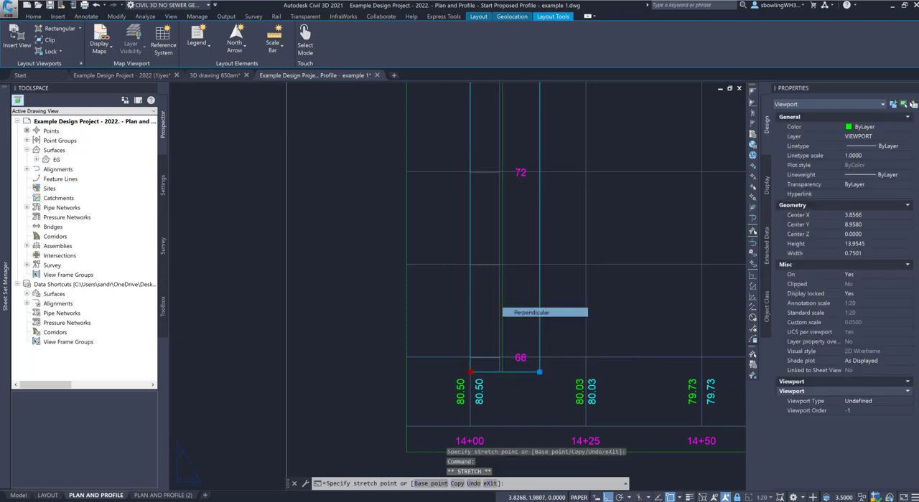
right_click(502, 354, "shift")
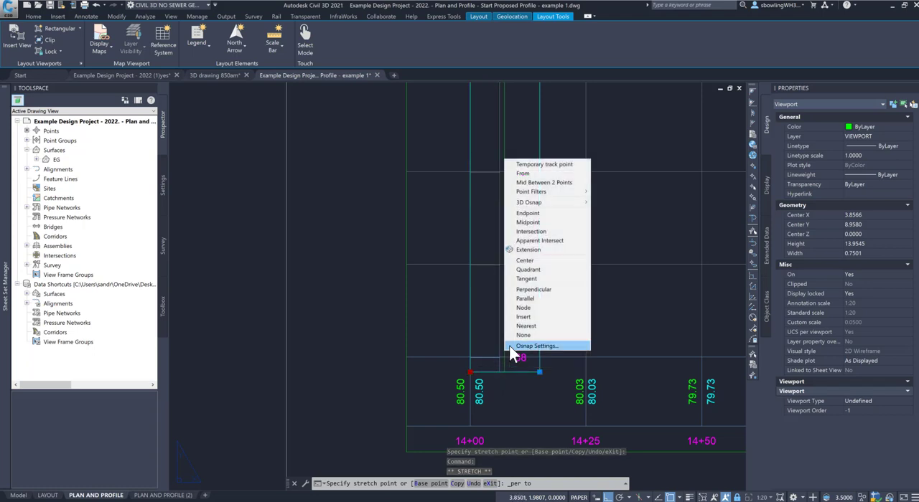
left_click(549, 251)
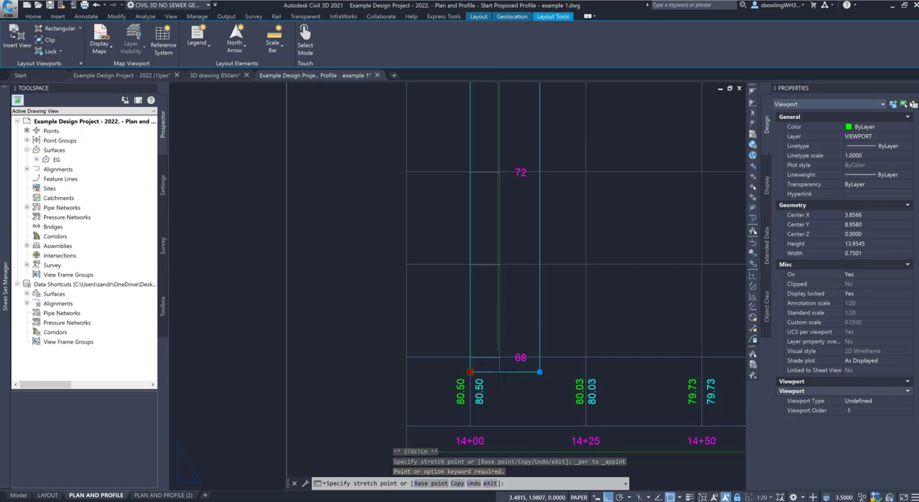
right_click(499, 356, "shift")
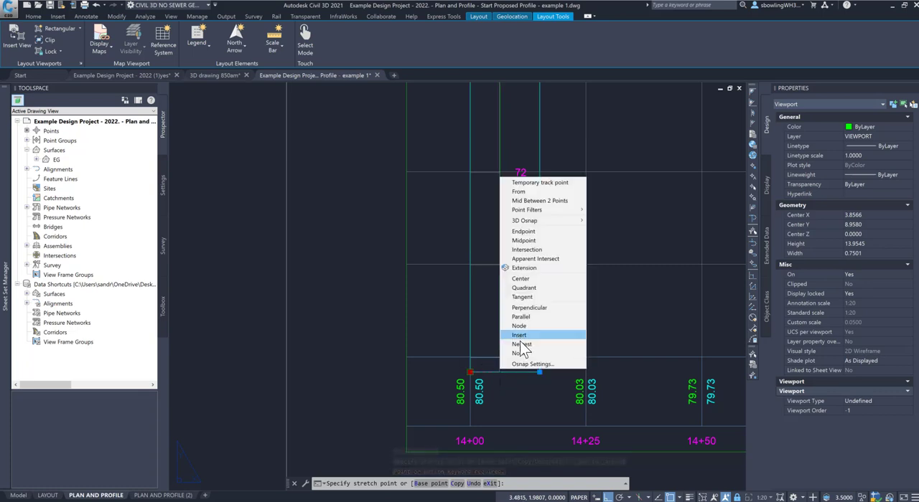
left_click(524, 343)
left_click(499, 371)
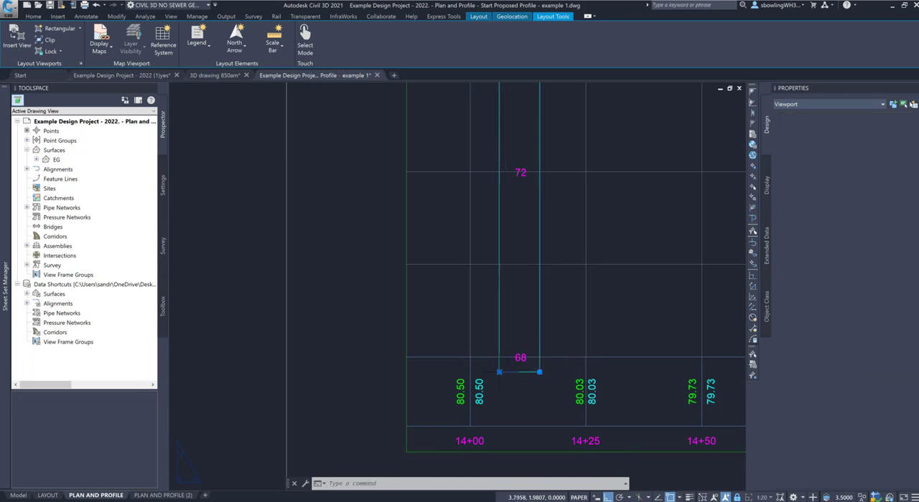
type("m")
key("Return")
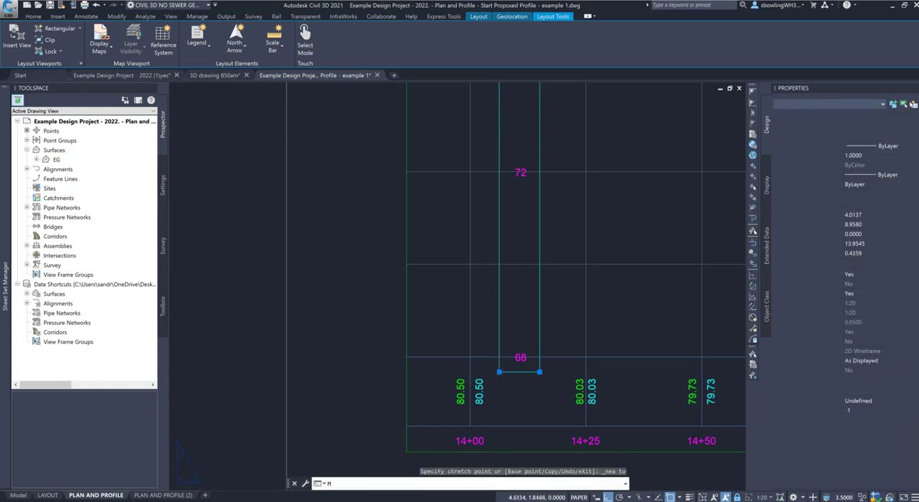
right_click(550, 363, "shift")
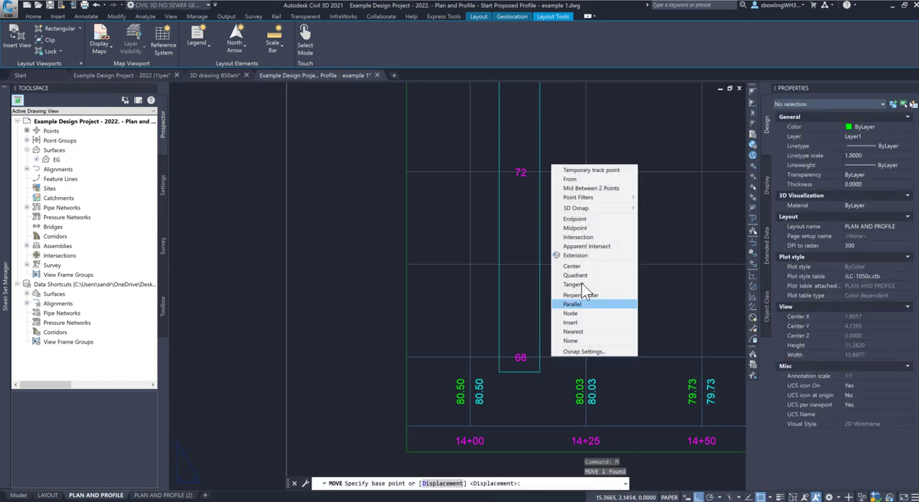
left_click(599, 253)
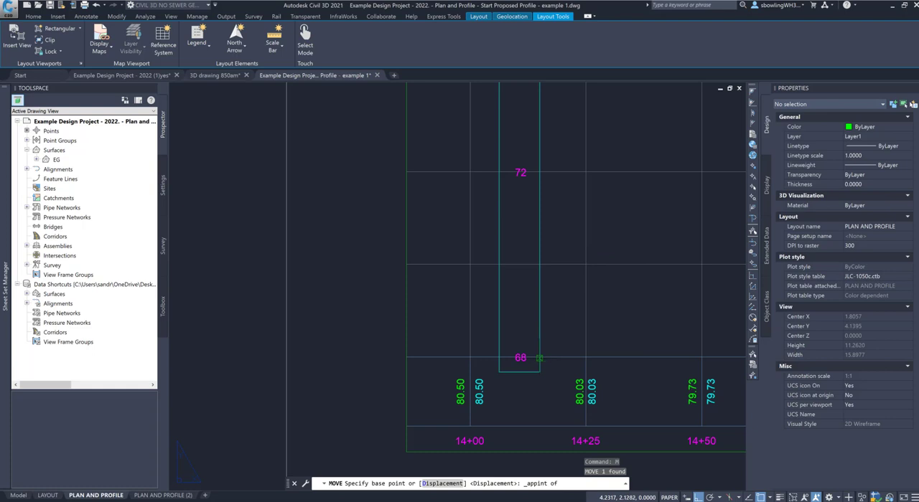
left_click(521, 331)
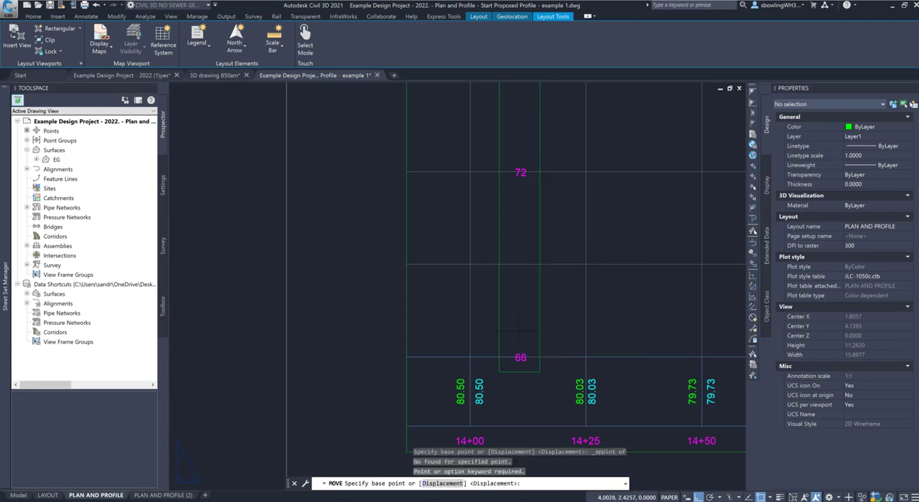
key("Escape")
key("Escape")
Step: Move the elevation-label viewport horizontally from its lower-right endpoint so its right edge meets the main profile viewport's left edge
left_click(548, 324)
left_click(530, 329)
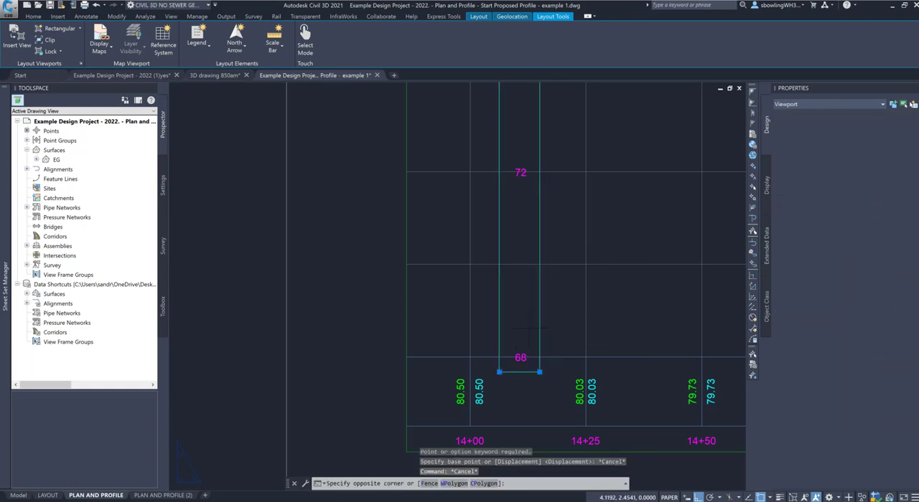
type("m")
key("Return")
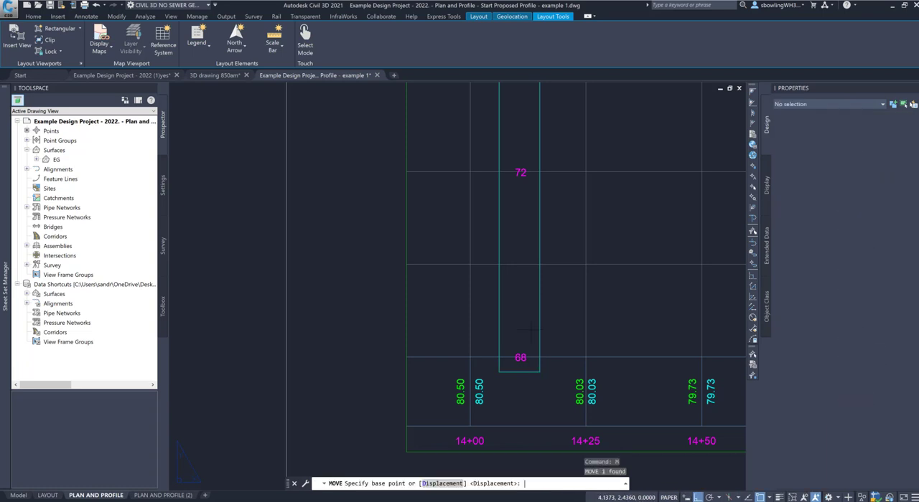
right_click(539, 372, "shift")
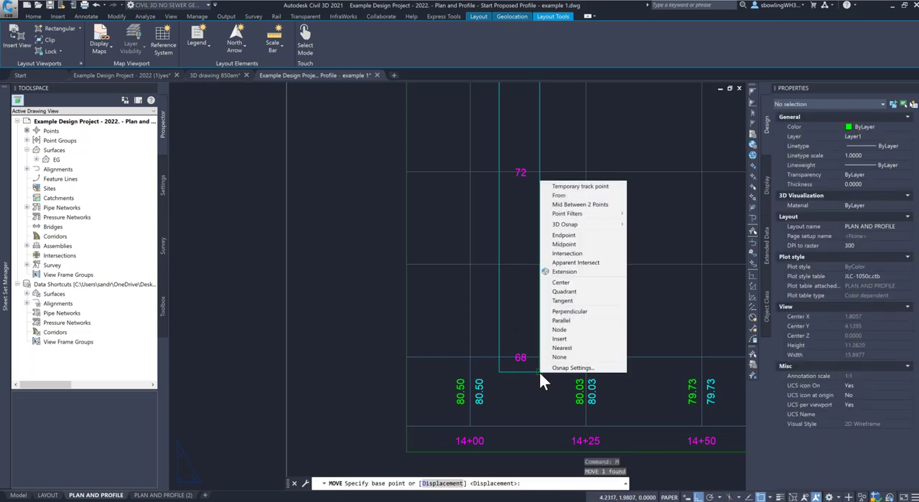
left_click(563, 236)
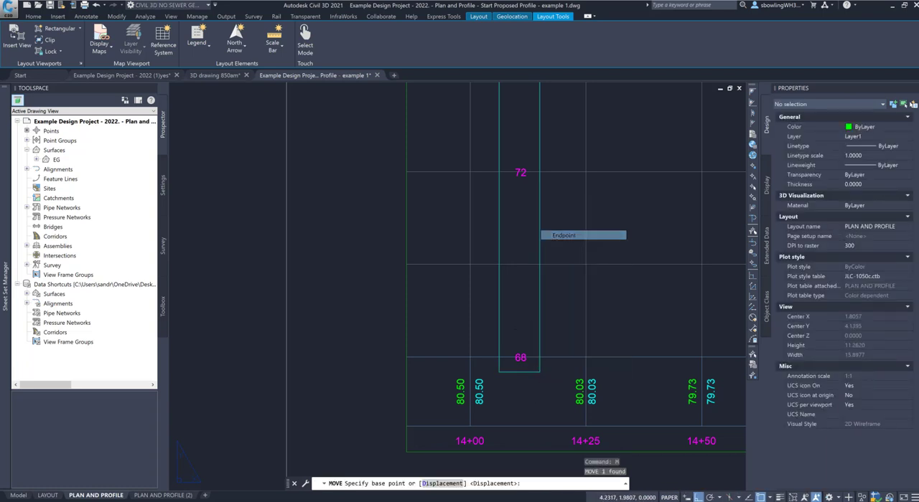
left_click(549, 348)
right_click(432, 348, "shift")
left_click(478, 300)
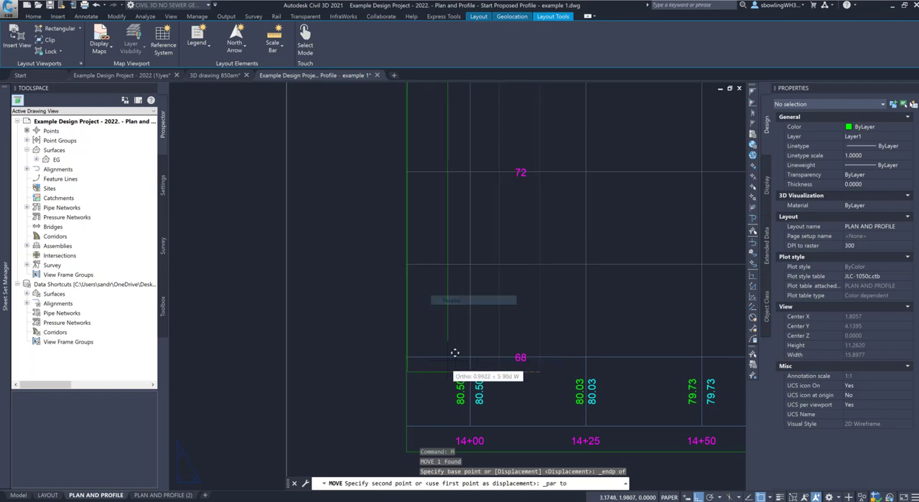
right_click(414, 361, "shift")
left_click(445, 311)
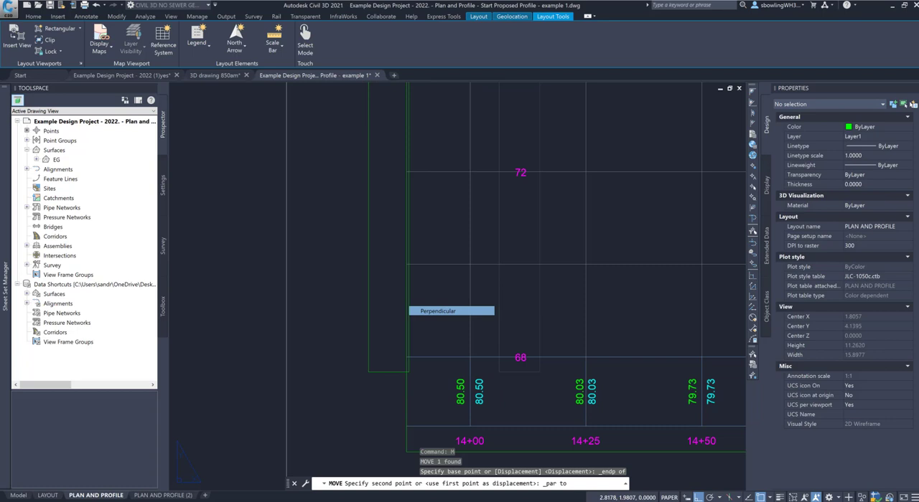
left_click(412, 365)
Step: Rename the PLAN AND PROFILE layout as PLAN AND PROFILE - 2
scroll(429, 346, "down", 6)
scroll(269, 435, "down", 3)
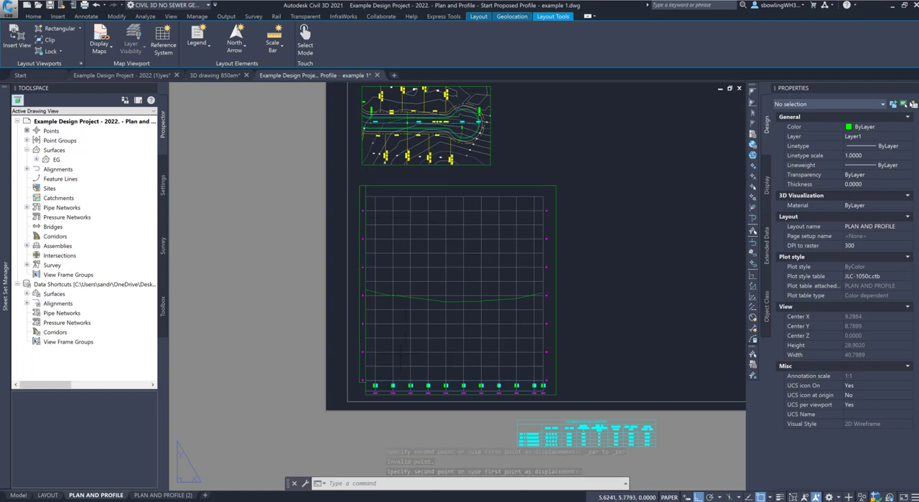
scroll(457, 355, "down", 2)
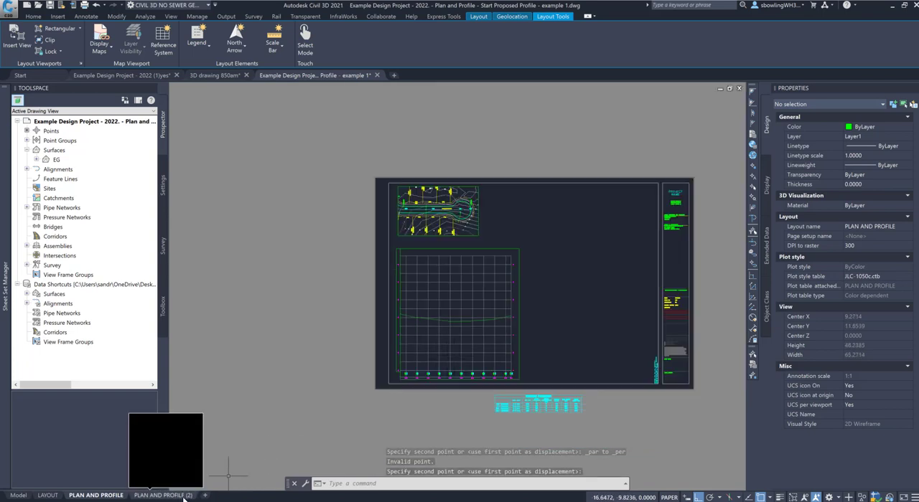
right_click(114, 495)
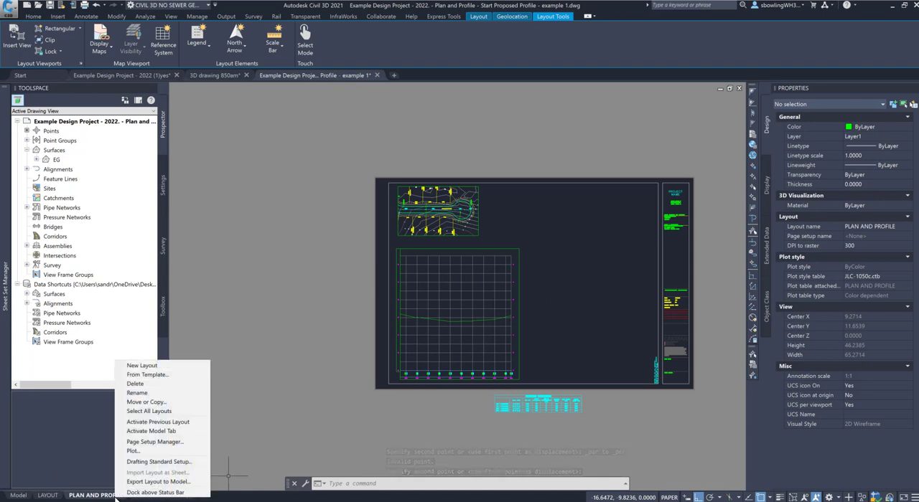
left_click(140, 392)
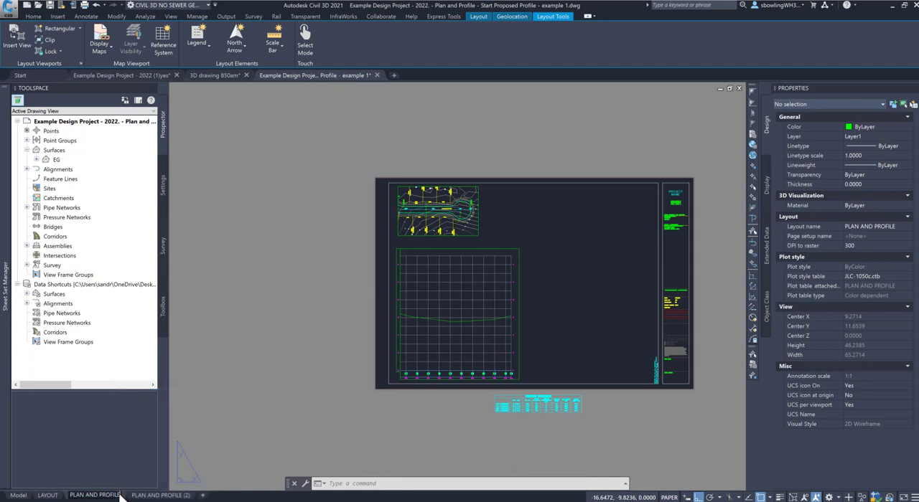
type("- 2")
Step: Switch to the PLAN AND PROFILE (2) layout and open its name for editing
left_click(160, 495)
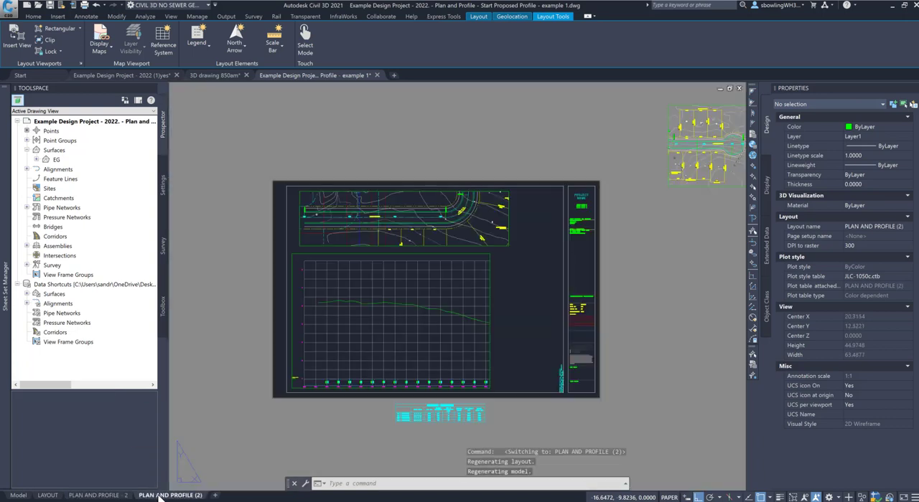
right_click(161, 494)
left_click(183, 390)
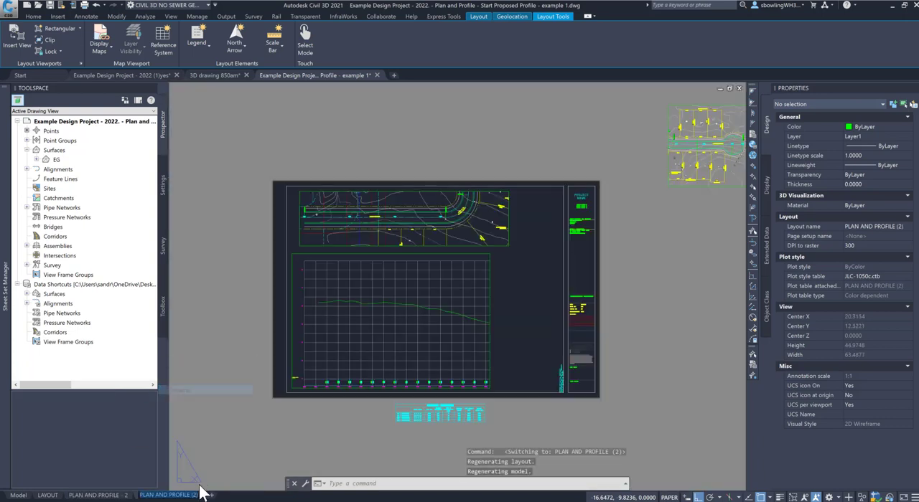
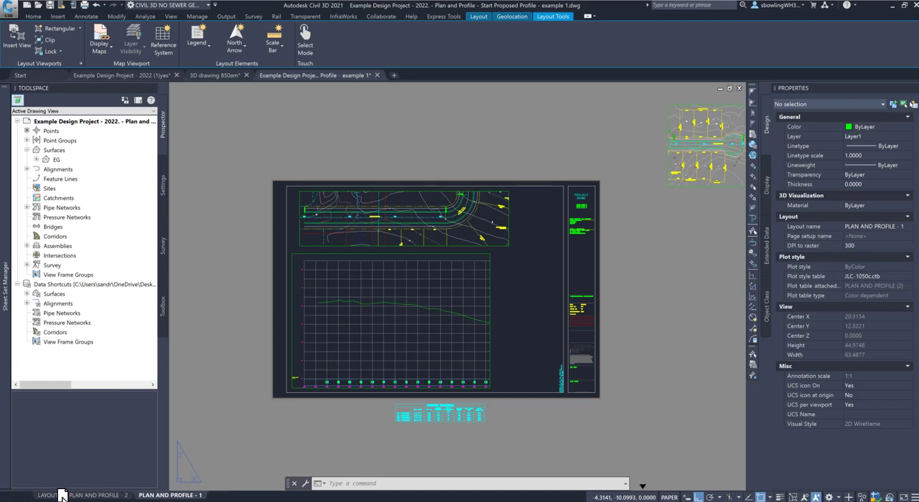
Step: Reorder the layouts so PLAN AND PROFILE - 1 comes before PLAN AND PROFILE - 2
left_click_drag(67, 495, 157, 495)
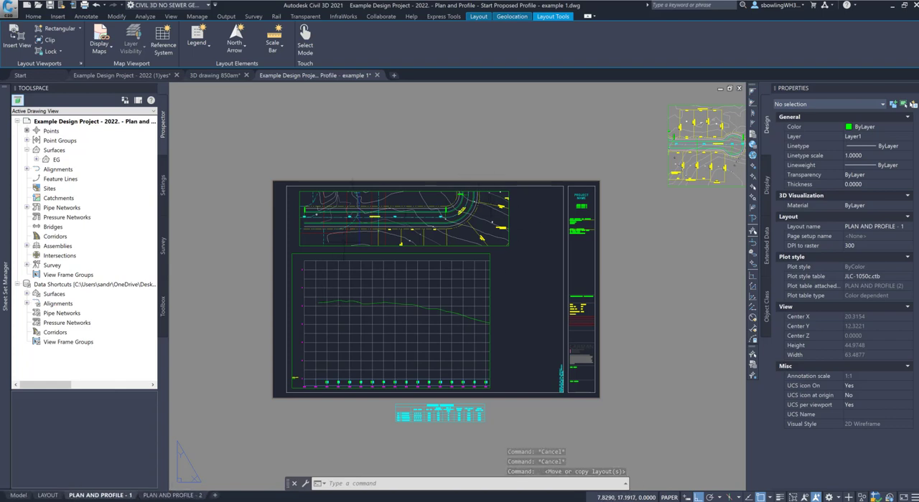
Step: Copy the main profile viewport horizontally from its grid's lower-left endpoint, placing the copy about 22 units over, just beyond the original's right edge
left_click(338, 253)
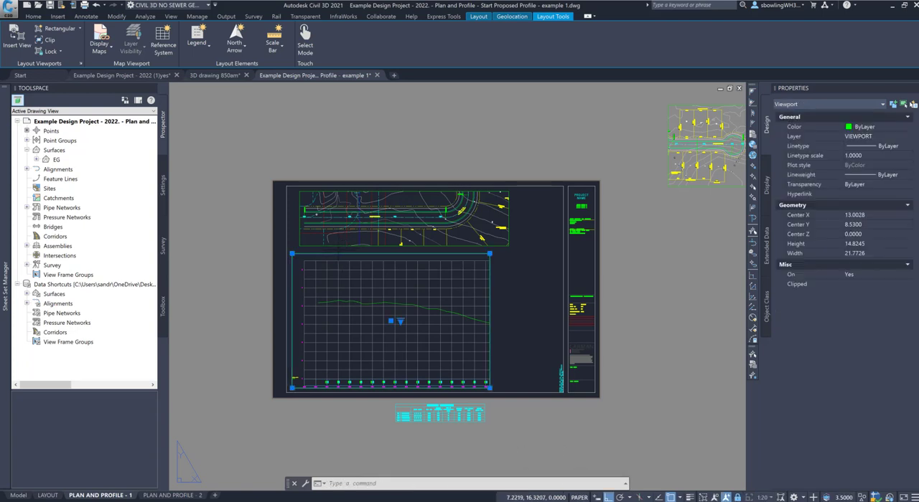
type("co")
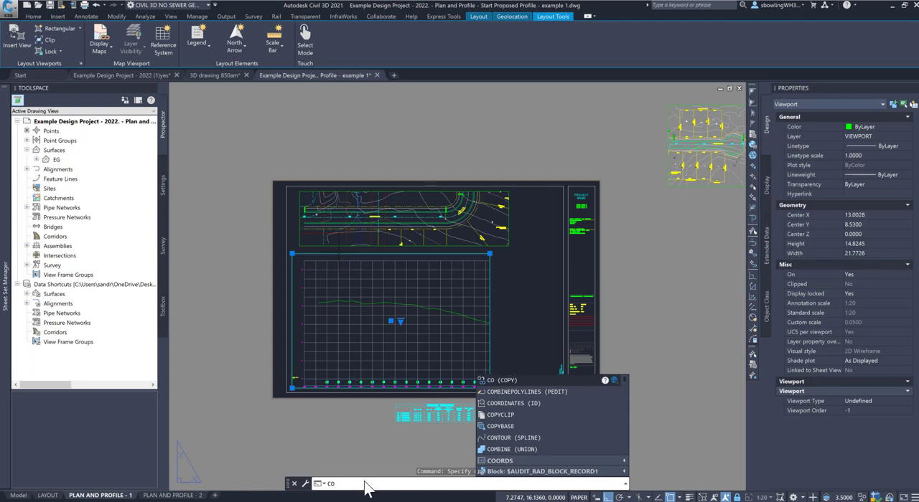
key("Return")
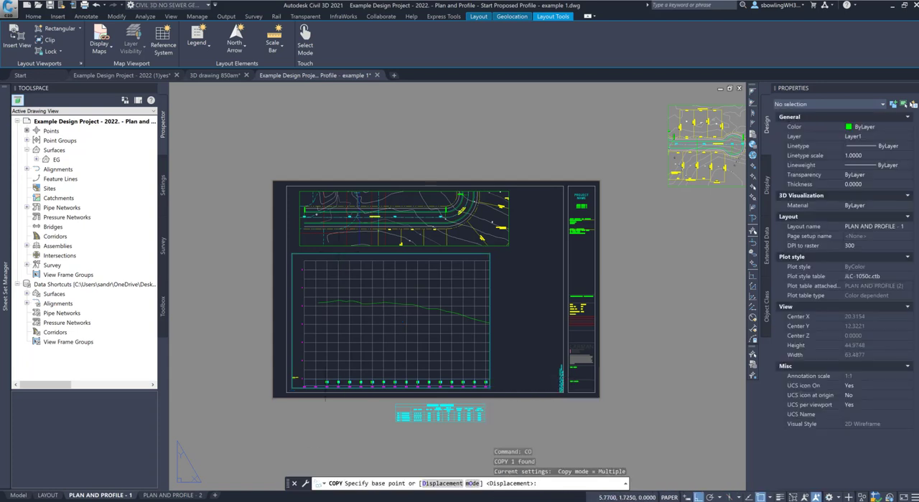
scroll(287, 384, "up", 4)
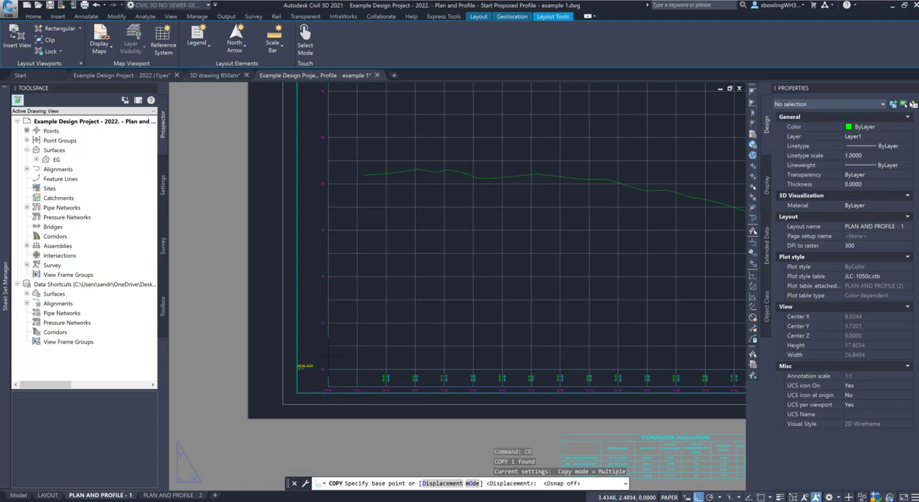
right_click(367, 367, "shift")
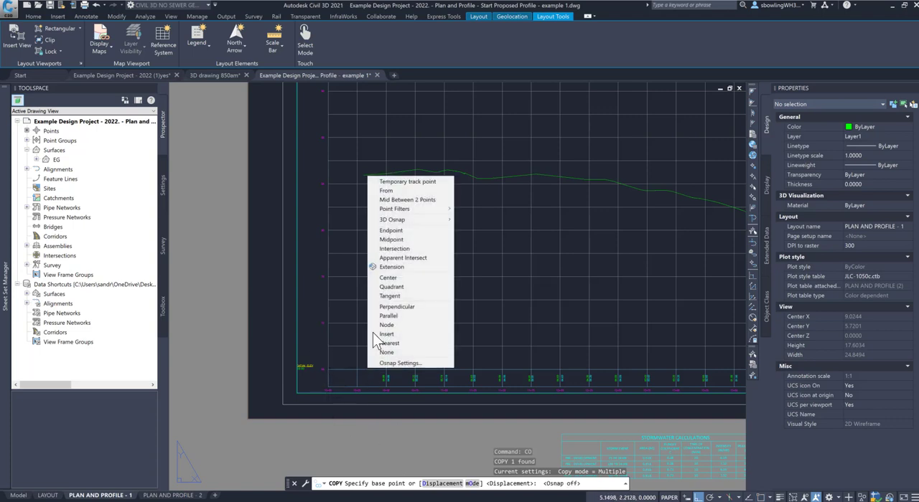
left_click(391, 230)
left_click(328, 369)
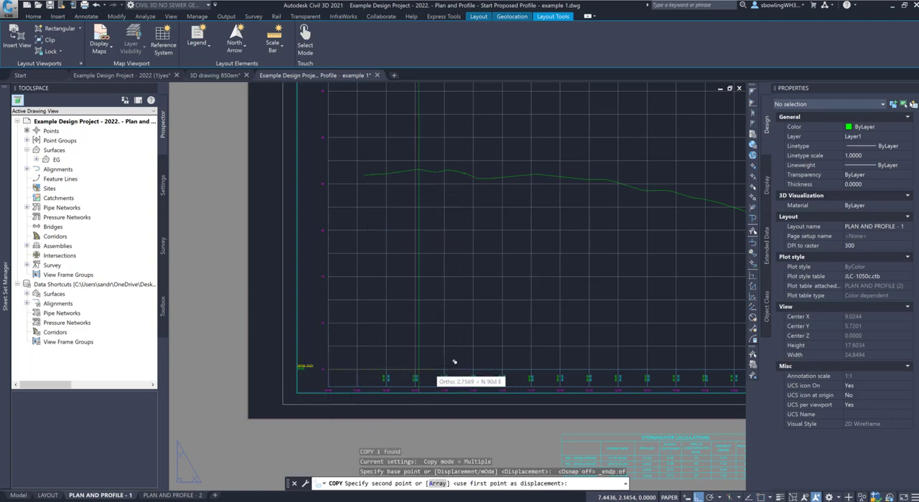
scroll(445, 375, "down", 5)
scroll(510, 345, "up", 7)
right_click(511, 345, "shift")
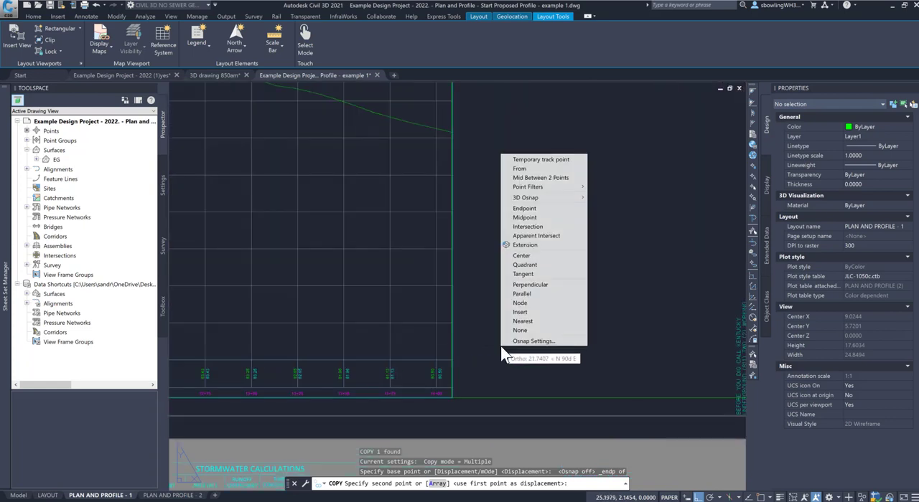
left_click(554, 237)
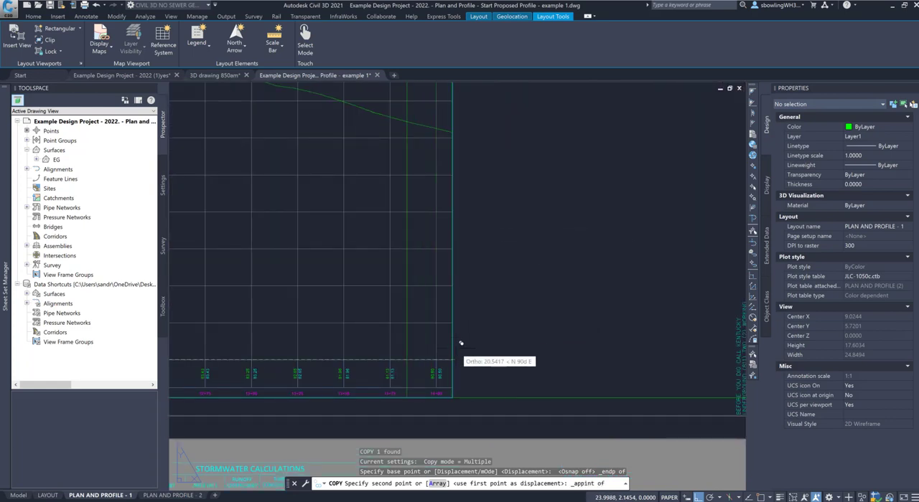
right_click(477, 358, "shift")
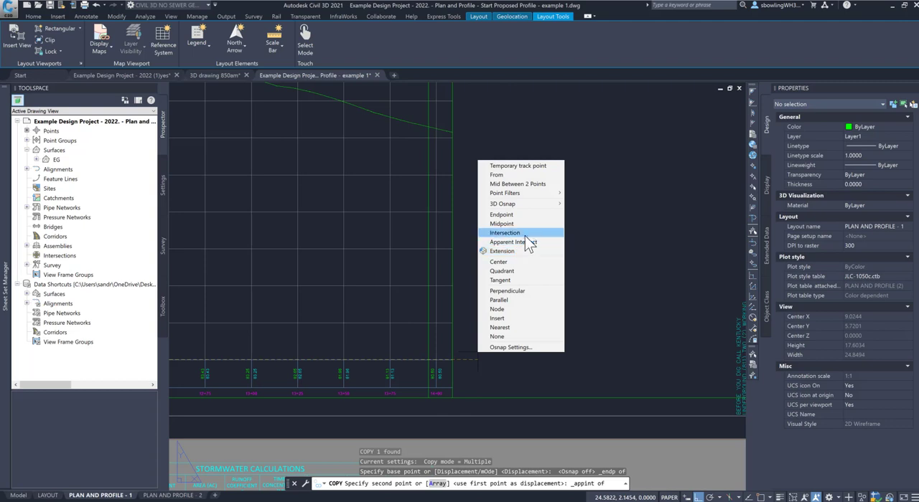
left_click(524, 234)
right_click(468, 359, "shift")
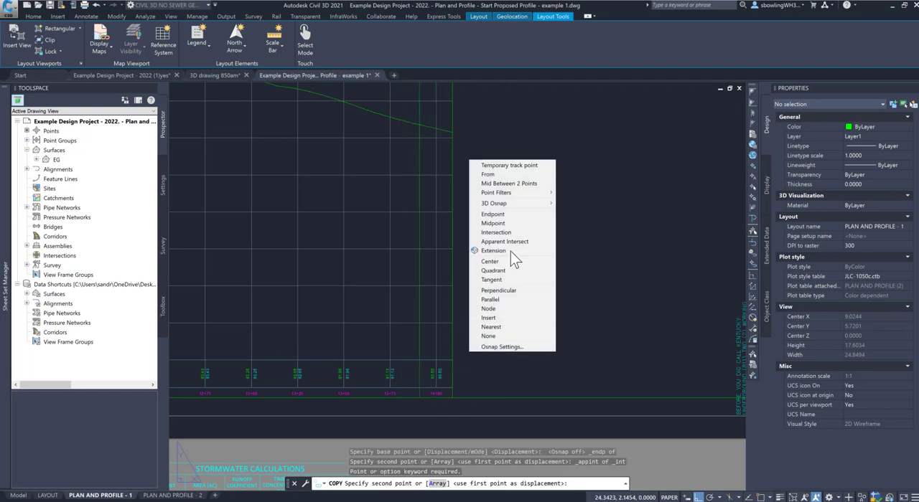
left_click(503, 234)
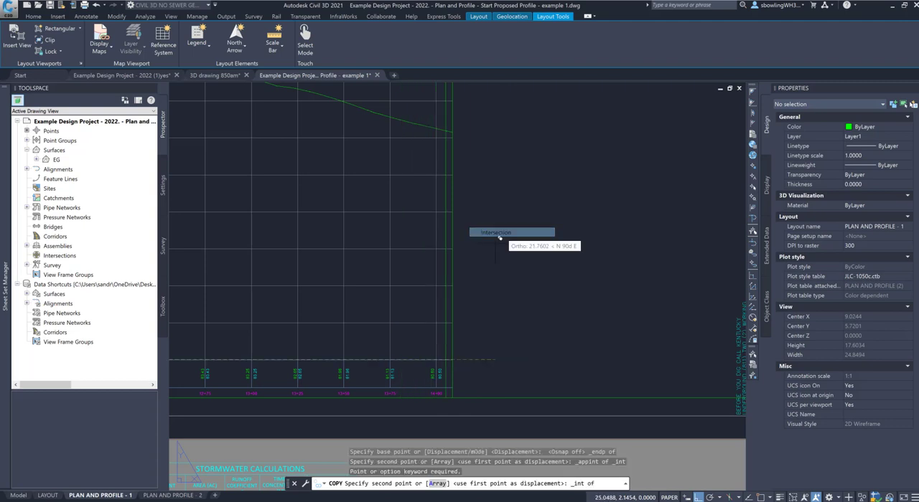
left_click(458, 355)
left_click(518, 356)
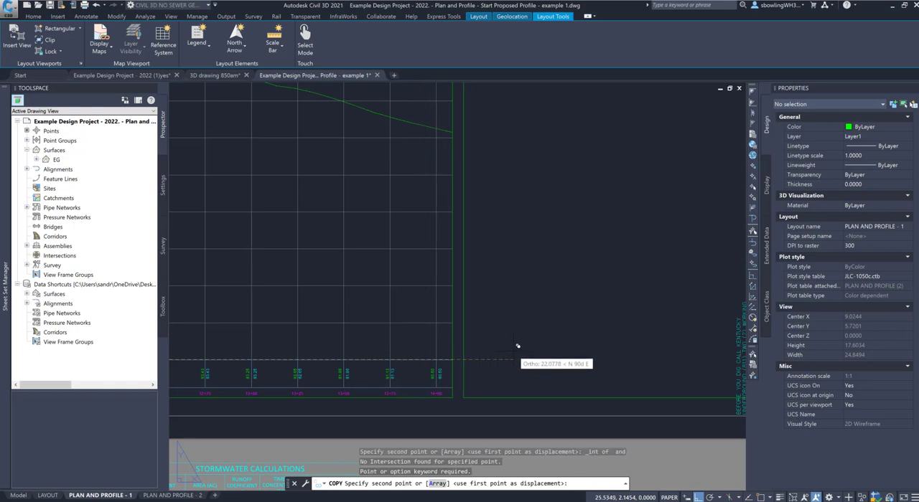
left_click(513, 347)
key("Escape")
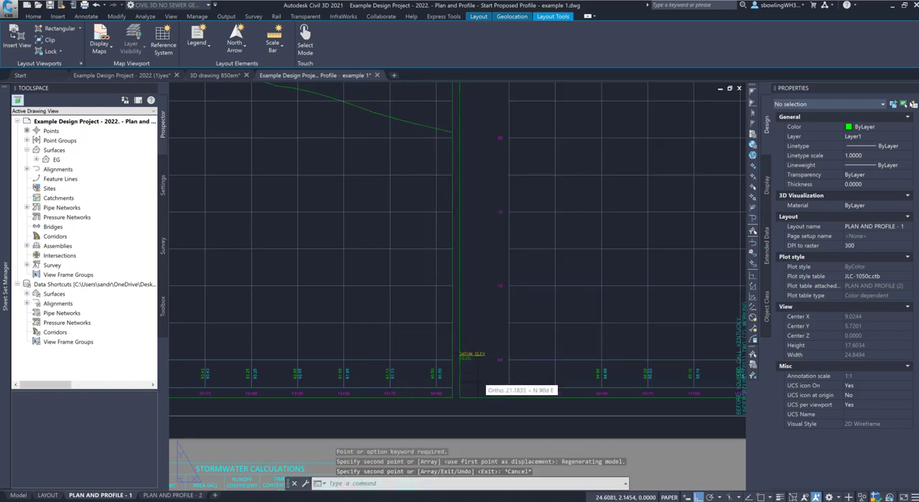
Step: Stretch the copied viewport's left edge inward past the datum label, close to the elevation labels, making it about 20.87 wide
left_click(459, 366)
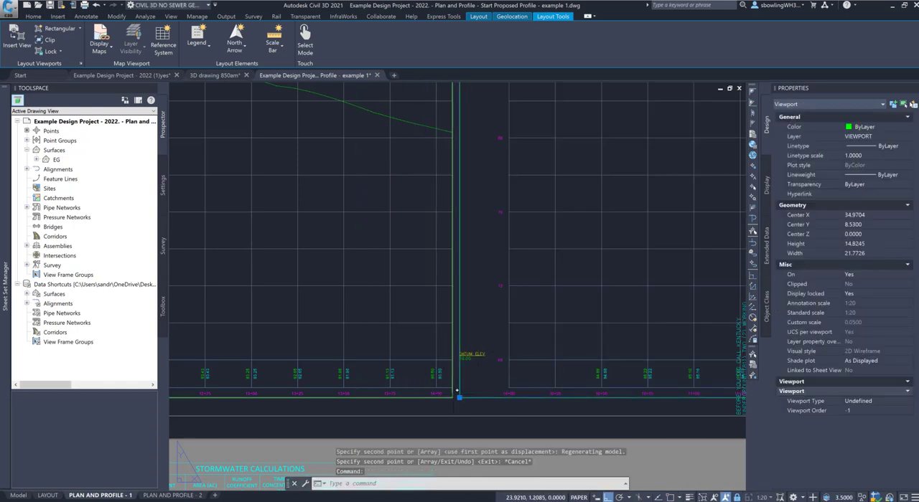
left_click(459, 397)
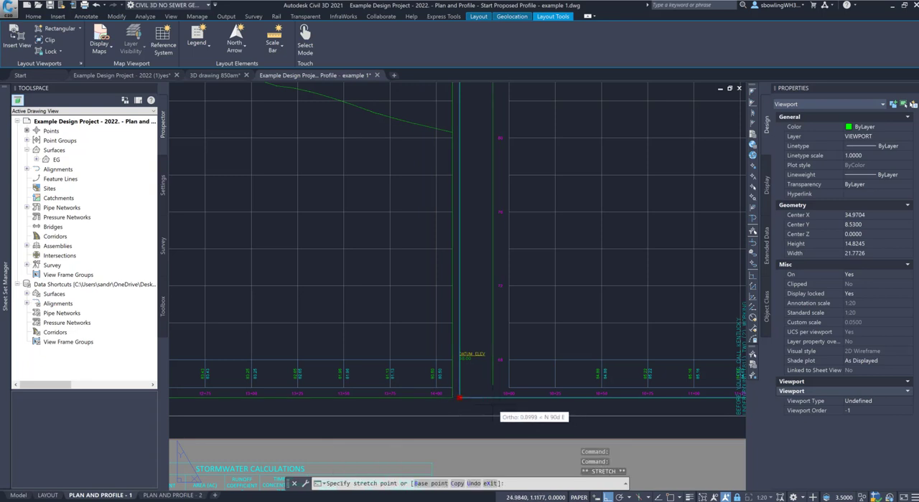
scroll(463, 366, "down", 4)
scroll(656, 360, "down", 4)
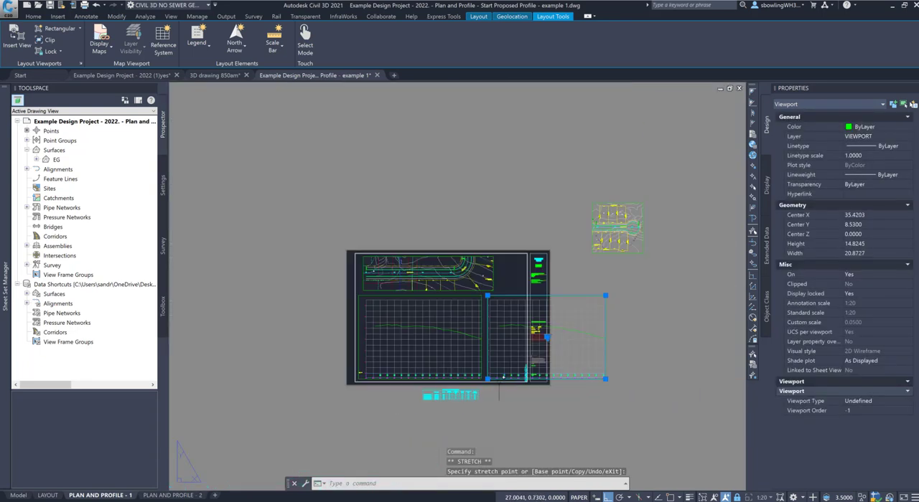
Step: Stretch the copied viewport's right edge inward to about 1.69 wide, keeping only the elevation labels and first grid column
left_click(606, 380)
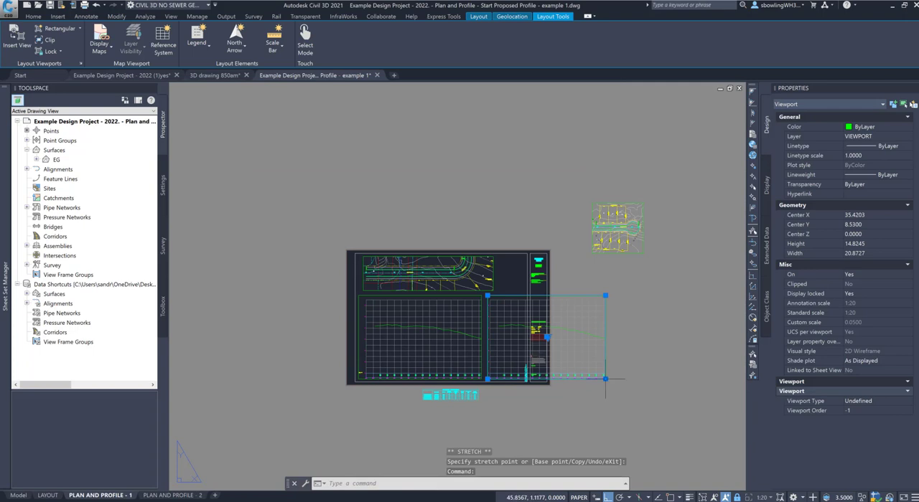
left_click(605, 379)
scroll(605, 379, "up", 8)
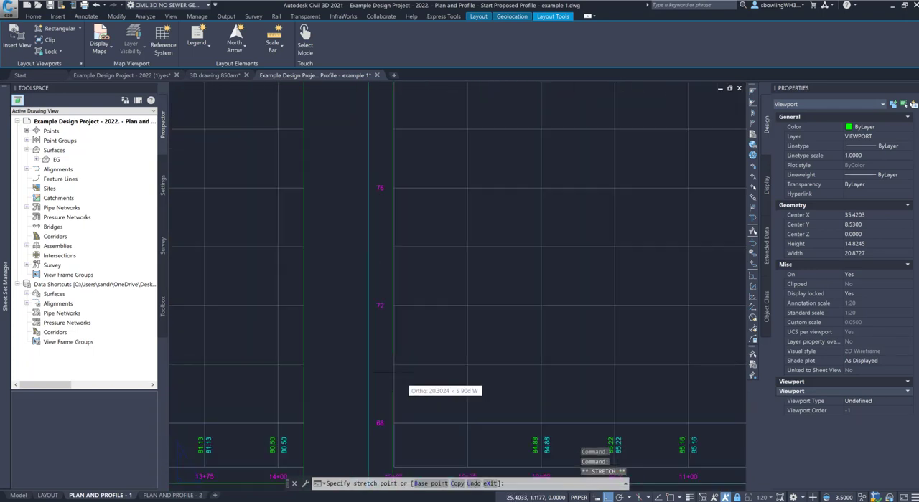
scroll(392, 373, "down", 5)
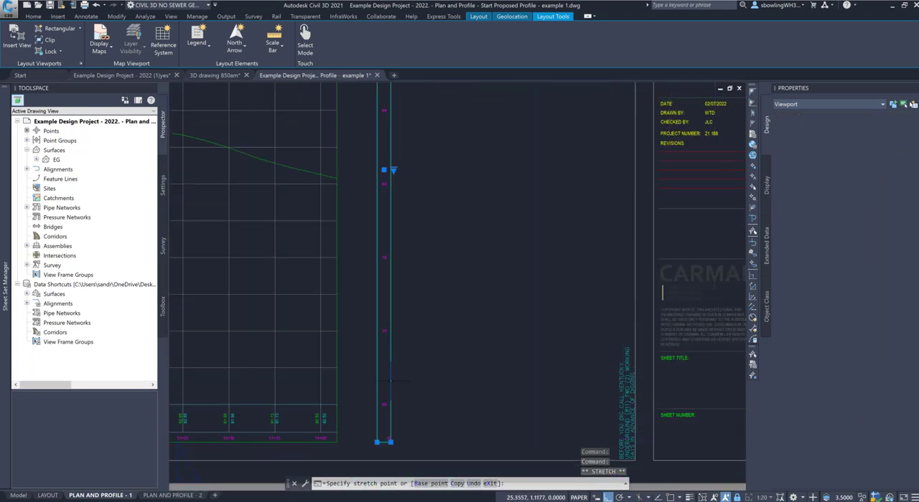
key("Escape")
key("Escape")
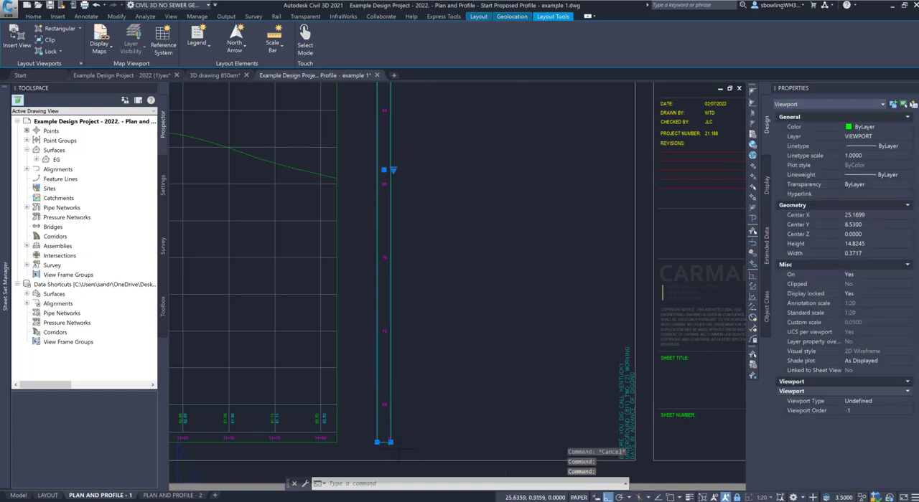
left_click(422, 433)
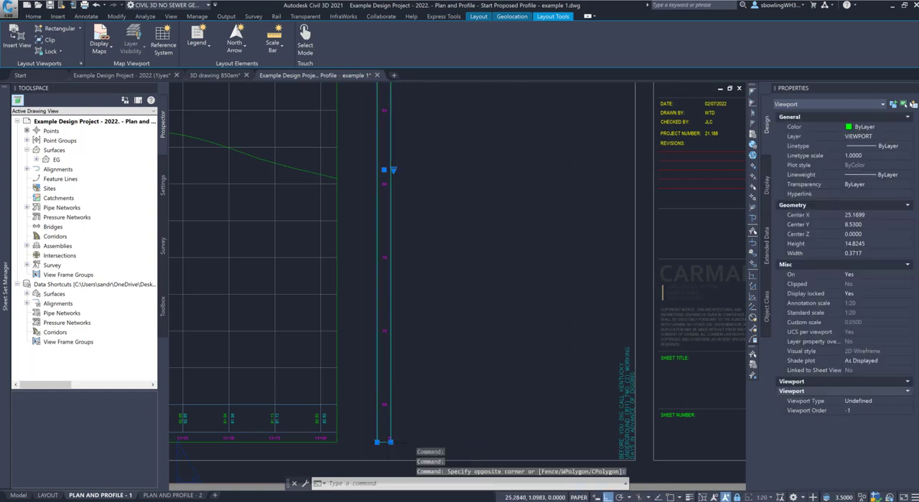
left_click(410, 429)
left_click(390, 442)
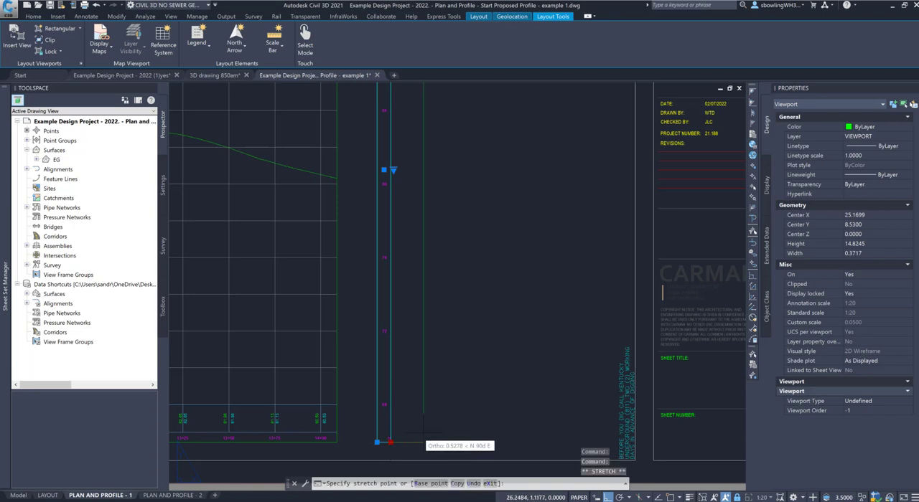
left_click(439, 418)
key("Escape")
Step: Draw a horizontal guide polyline from the copied viewport's lower-left grid endpoint to an endpoint on the main profile's datum line
type("pl")
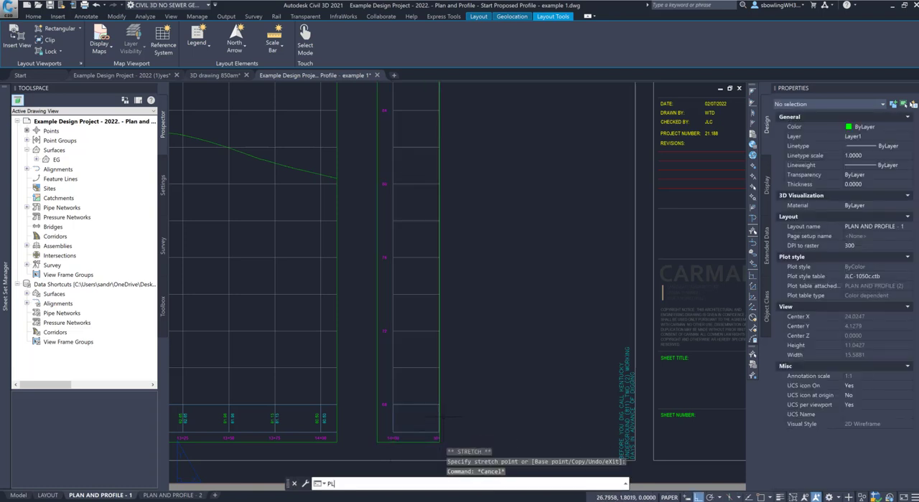
key("Return")
right_click(397, 406, "shift")
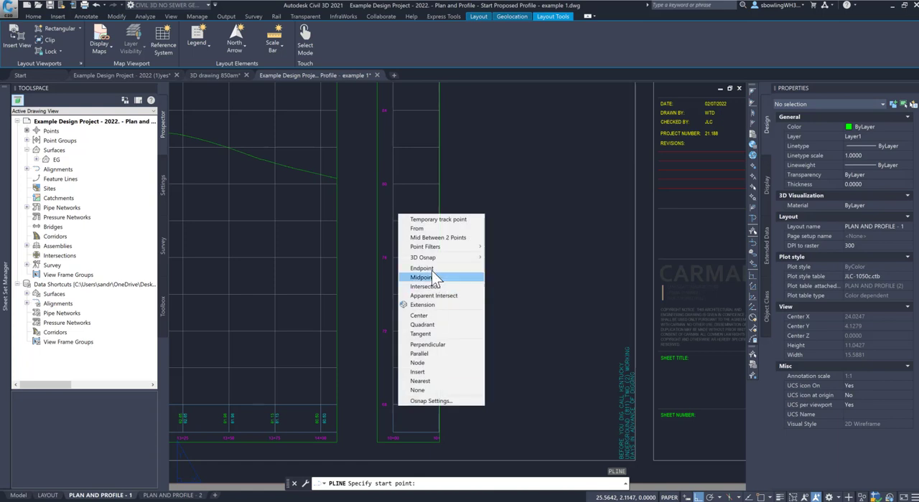
left_click(429, 271)
left_click(394, 402)
right_click(341, 414, "shift")
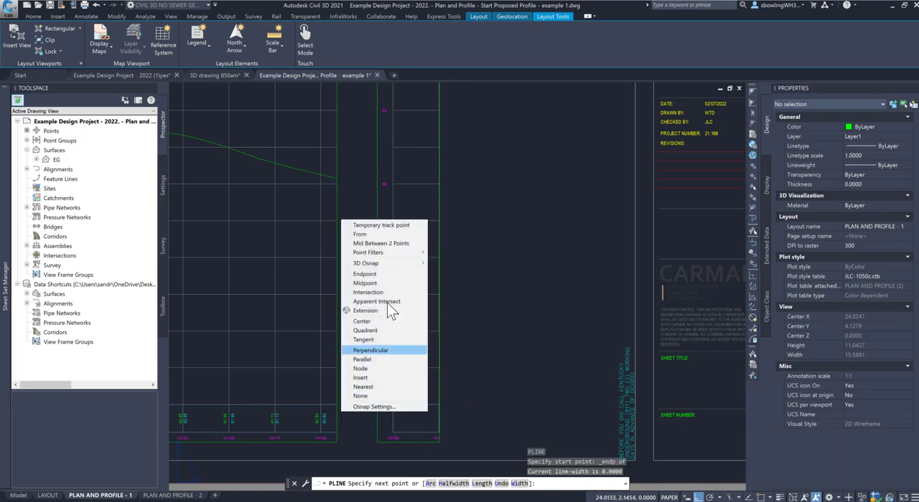
left_click(386, 275)
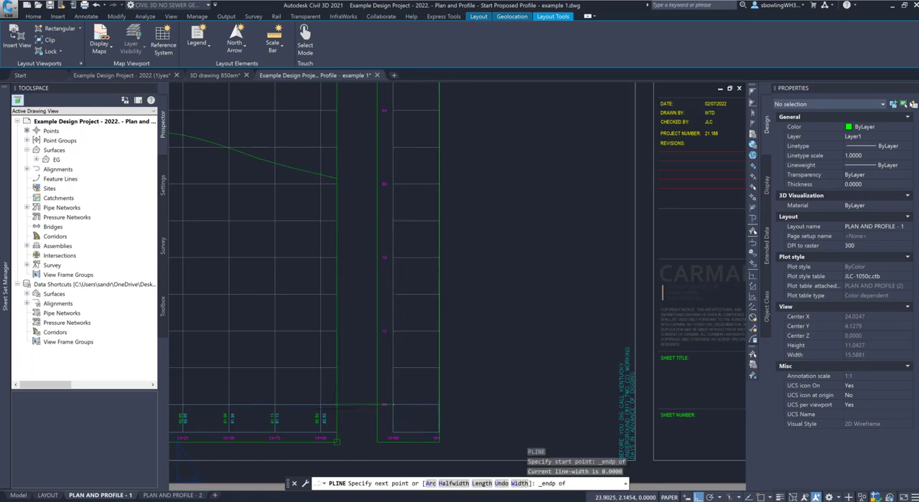
left_click(321, 405)
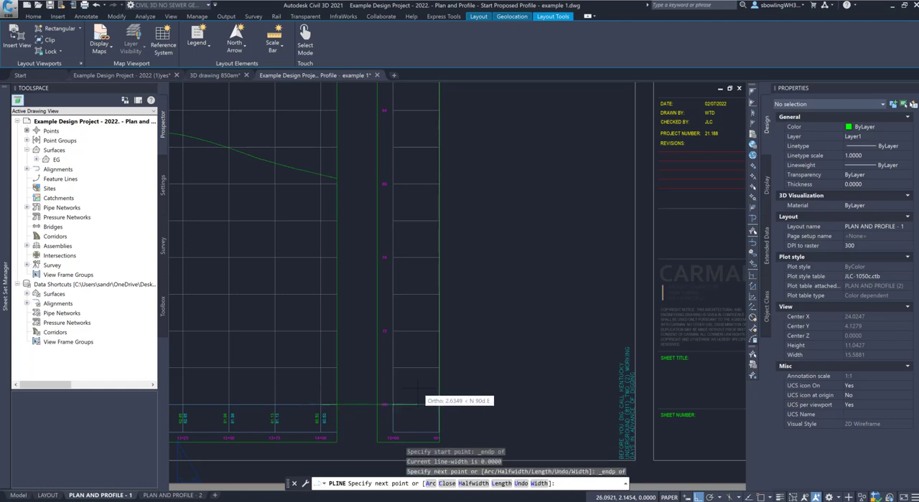
key("Escape")
Step: Move the copied viewport from its grid intersection to a nearest point on the guide line, so its left edge meets the main profile viewport
left_click(439, 380)
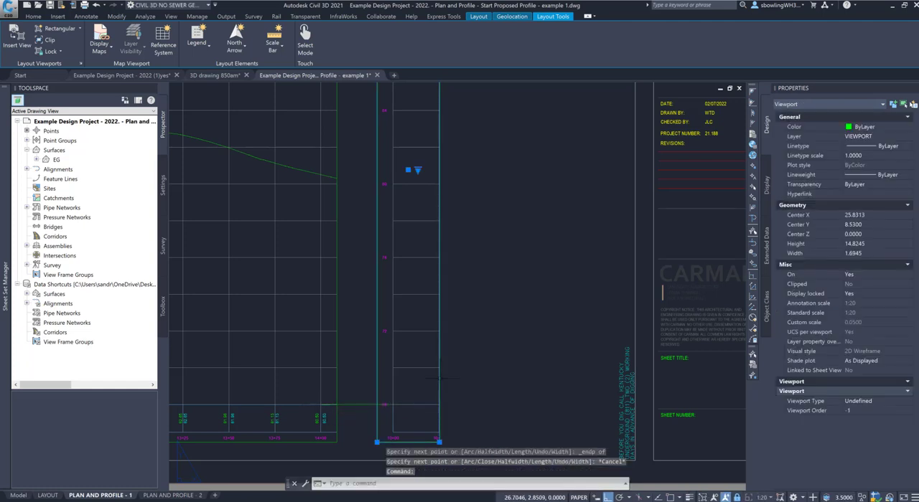
type("M")
key("Return")
key("Return")
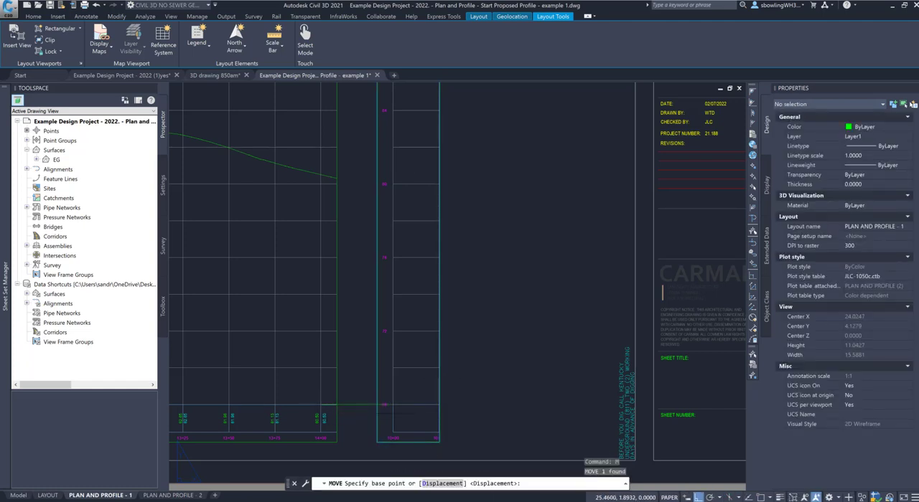
right_click(398, 217, "shift")
left_click(428, 293)
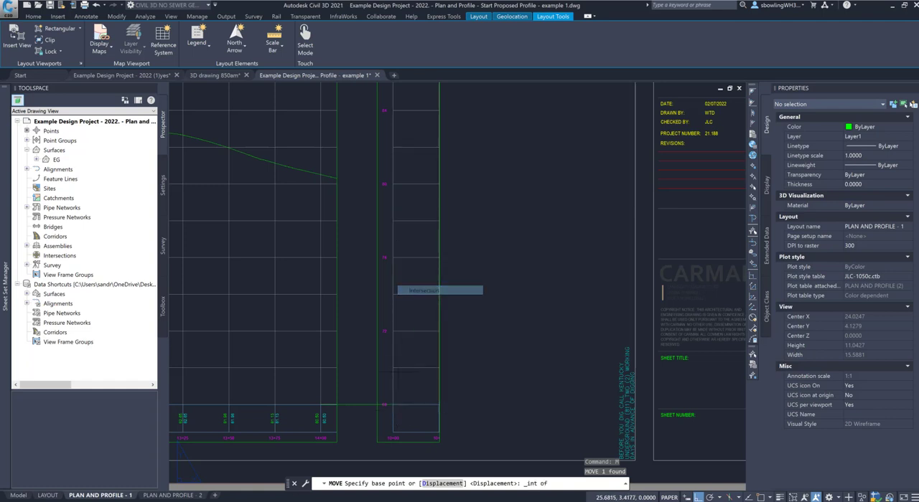
left_click(400, 405)
right_click(371, 404, "shift")
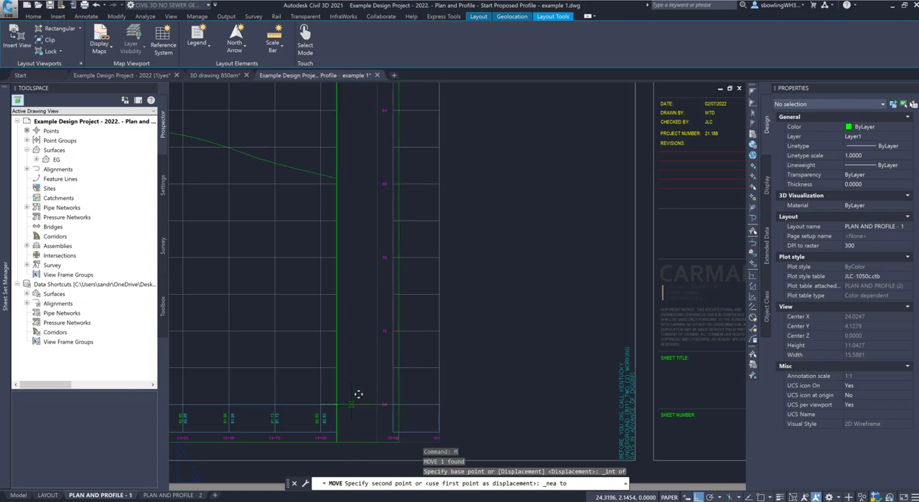
left_click(358, 399)
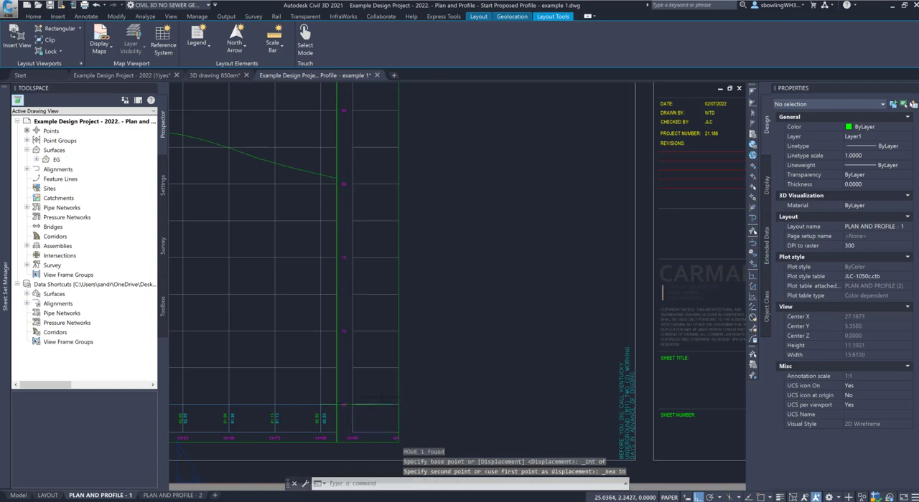
key("Escape")
Step: Delete the guide polyline between the two profile viewports
left_click(330, 404)
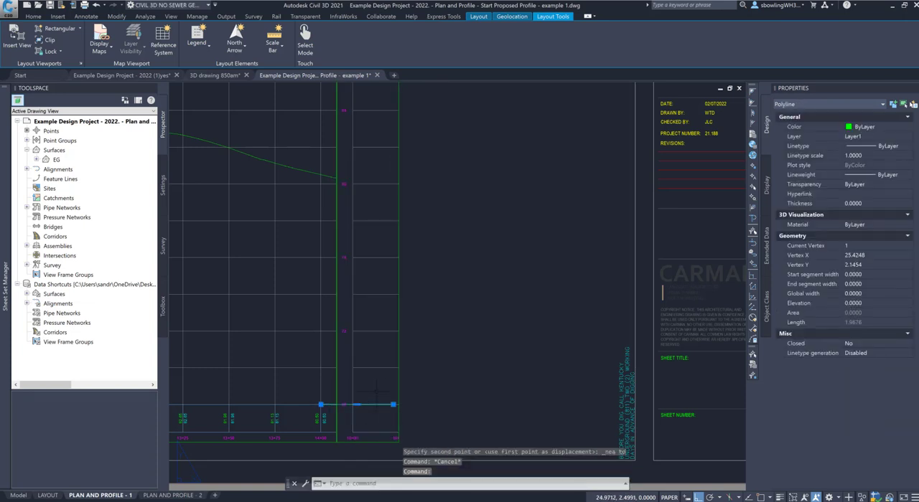
key("Delete")
Step: Stretch the copied elevation-label viewport down to about 0.36 wide and 14.06 high, cropping out its grid column and bottom station labels
left_click(398, 430)
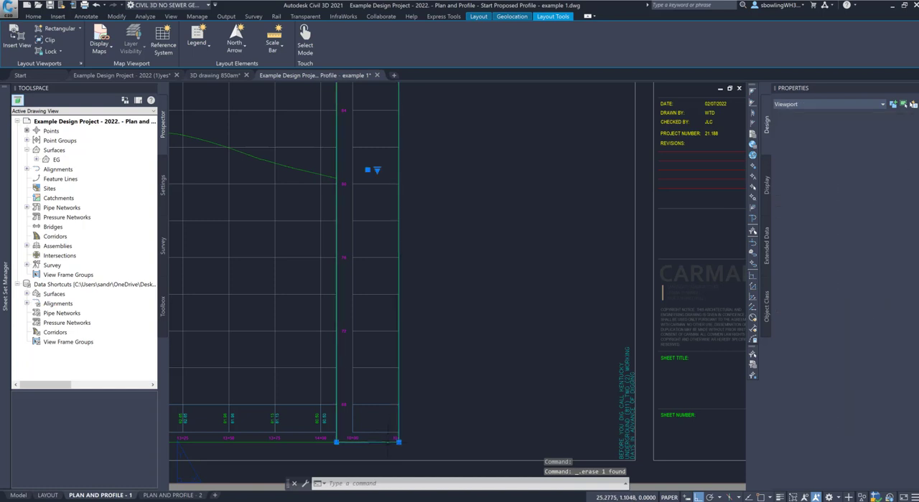
left_click(398, 440)
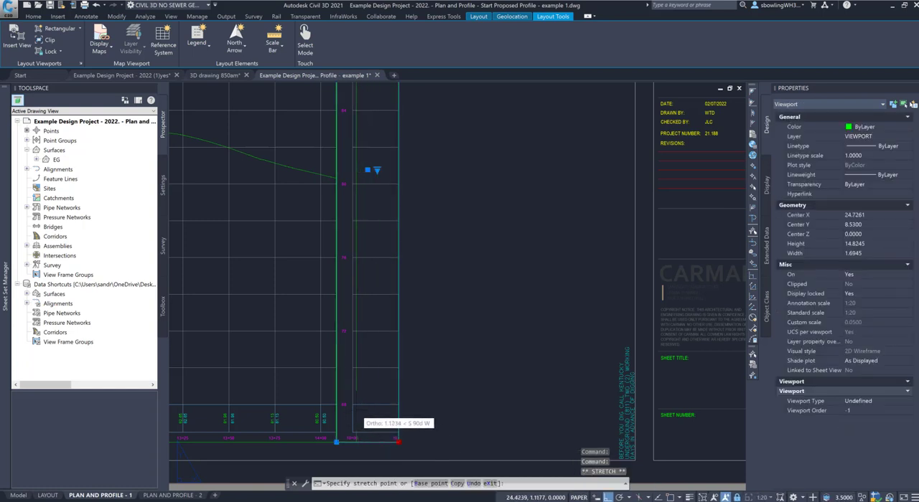
left_click(352, 408)
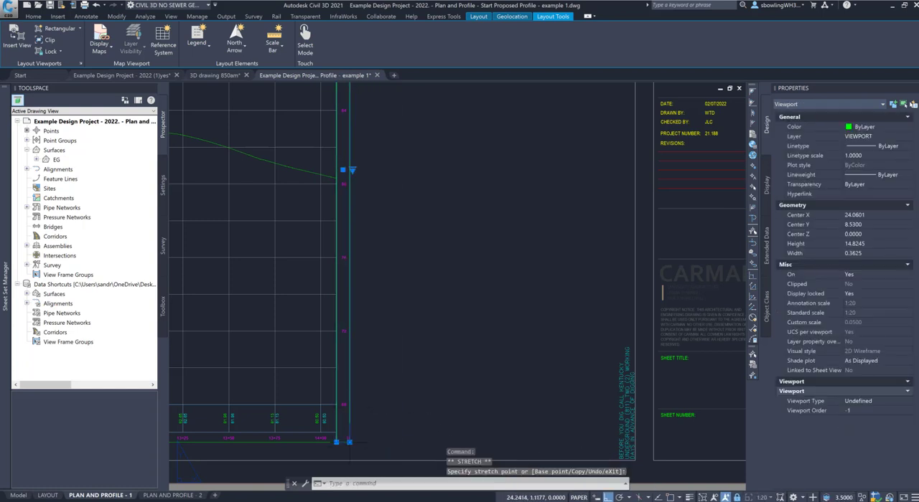
left_click(349, 414)
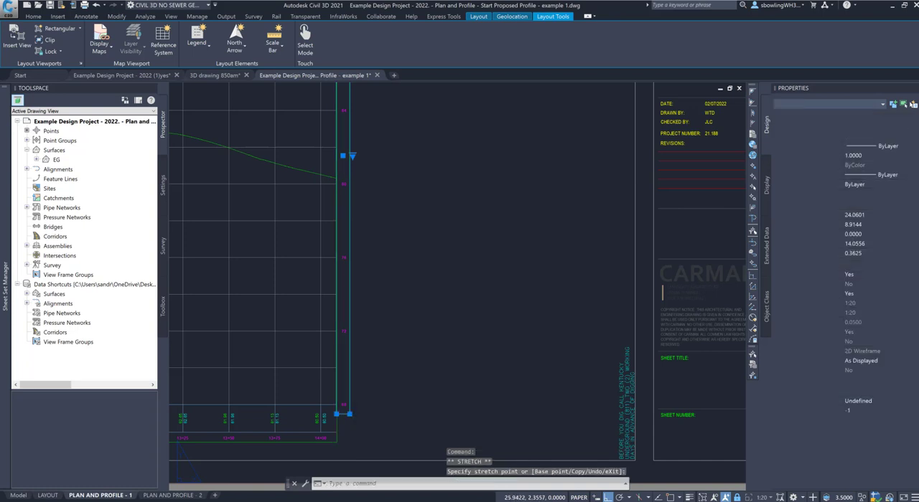
key("Escape")
key("Escape")
scroll(468, 295, "down", 4)
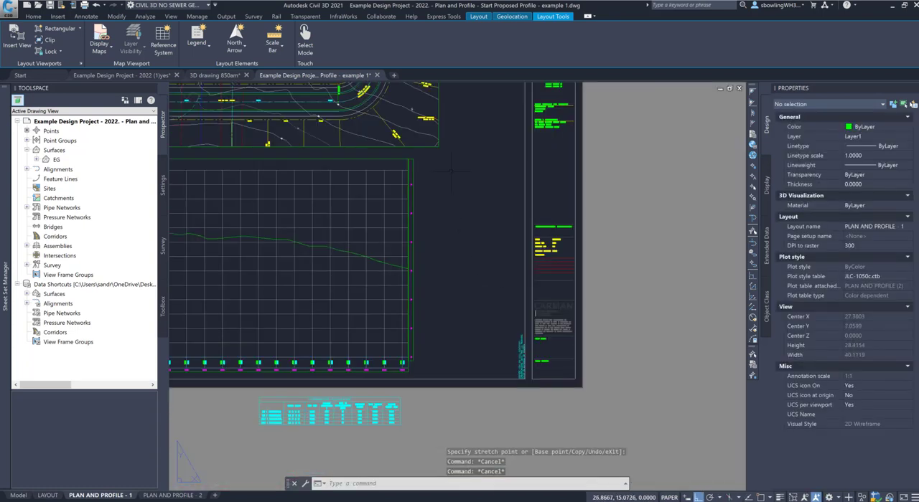
scroll(410, 147, "up", 4)
scroll(440, 181, "down", 4)
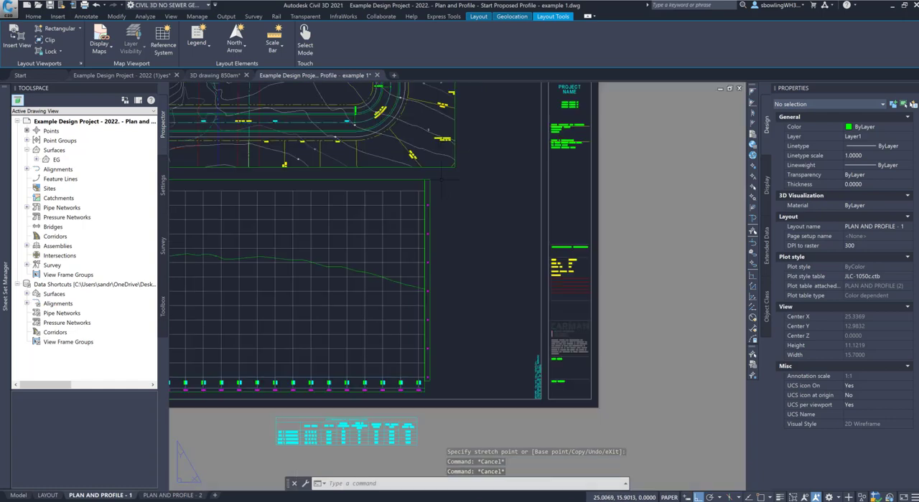
scroll(427, 262, "down", 2)
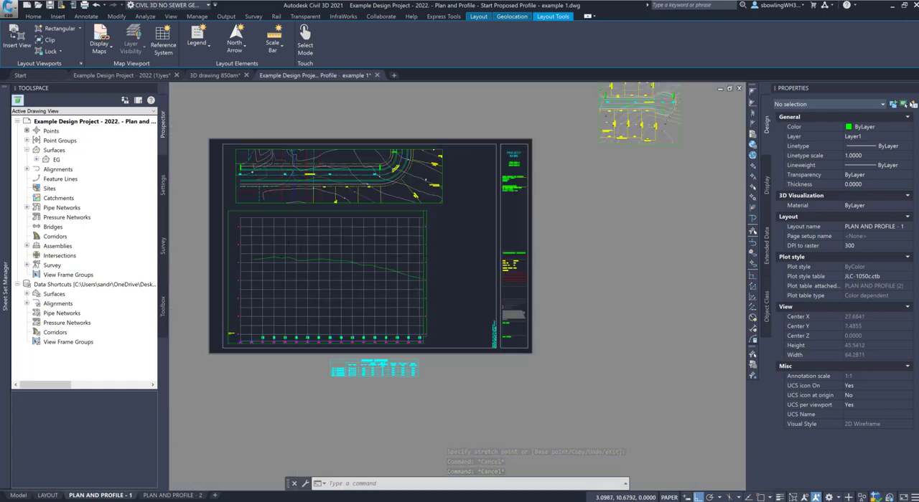
scroll(236, 254, "up", 2)
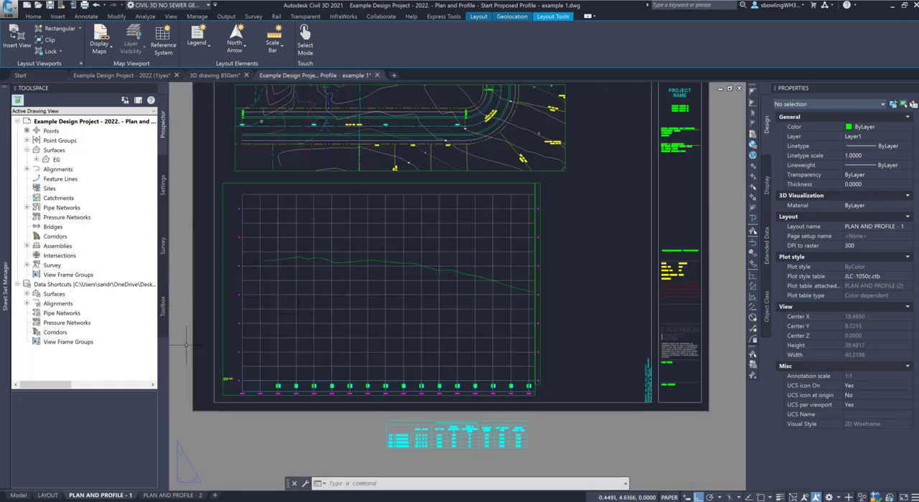